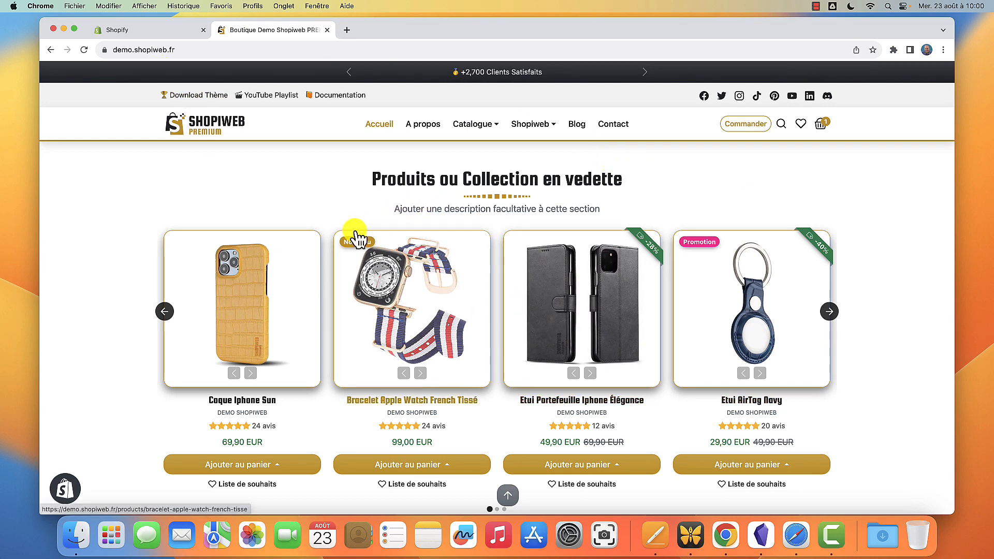
- Page through the featured product carousel on the demo store's home page
{"action": "left_click", "coordinate": [830, 311]}
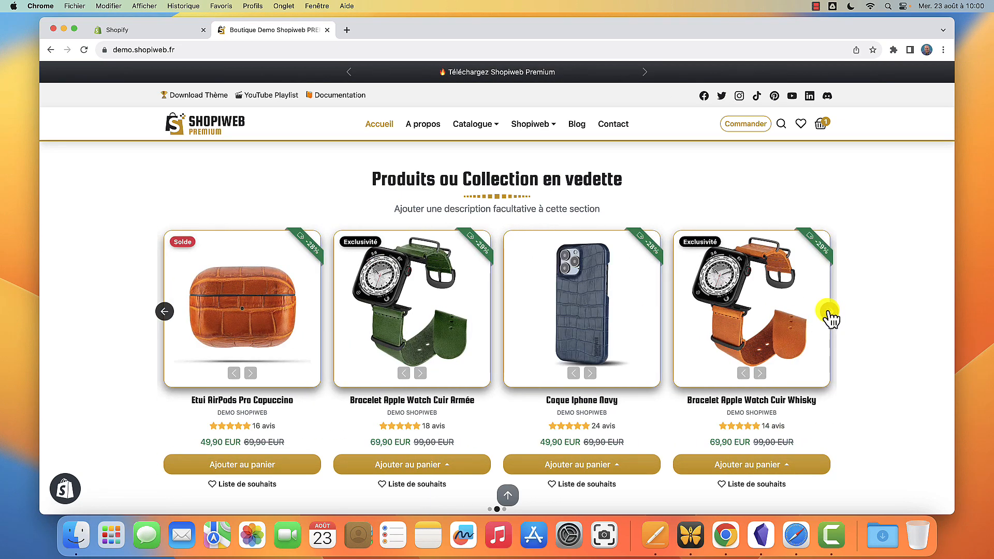
{"action": "left_click", "coordinate": [833, 312]}
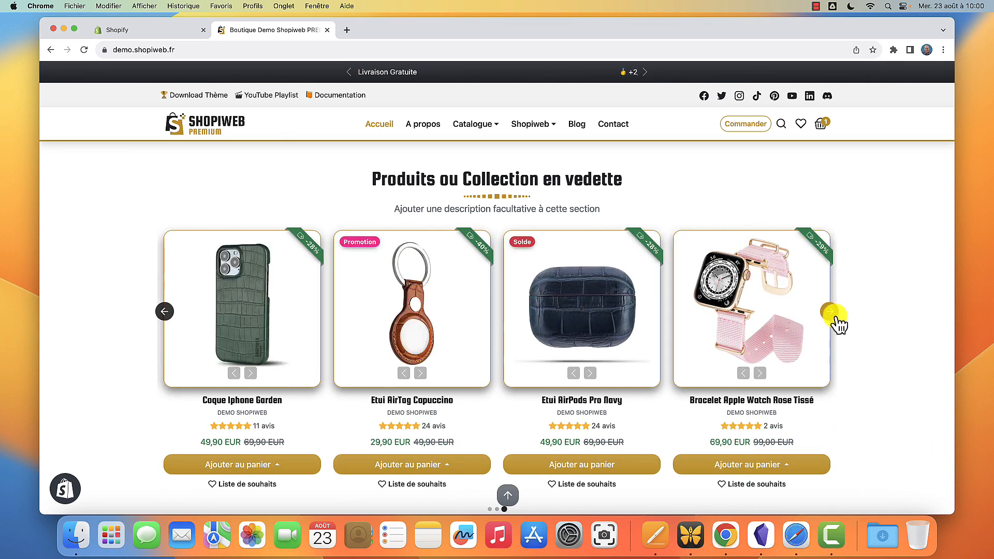
- Switch to the Shopify admin and open the current shopiweb-premium-1.0.0 theme for customization
{"action": "key", "text": "ctrl+Tab"}
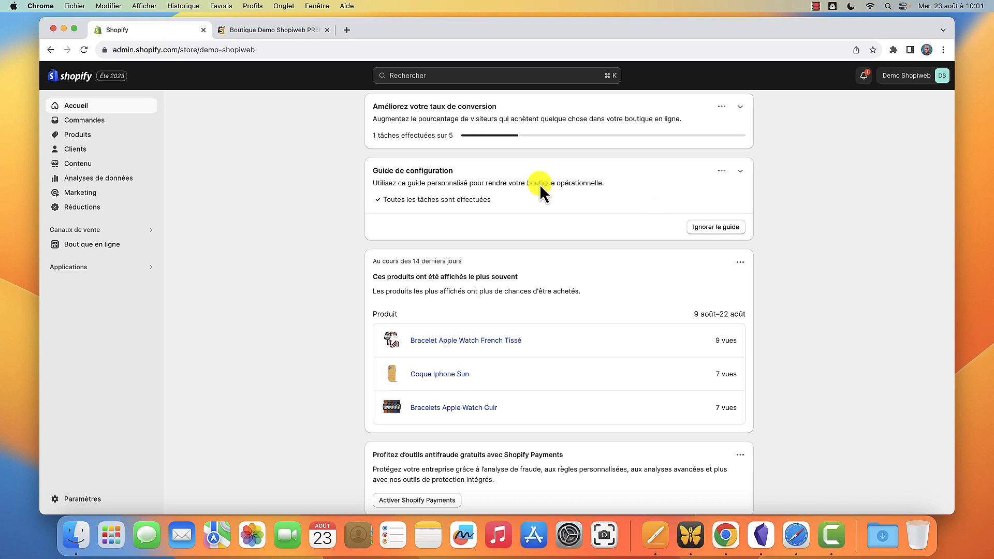
{"action": "left_click", "coordinate": [116, 247]}
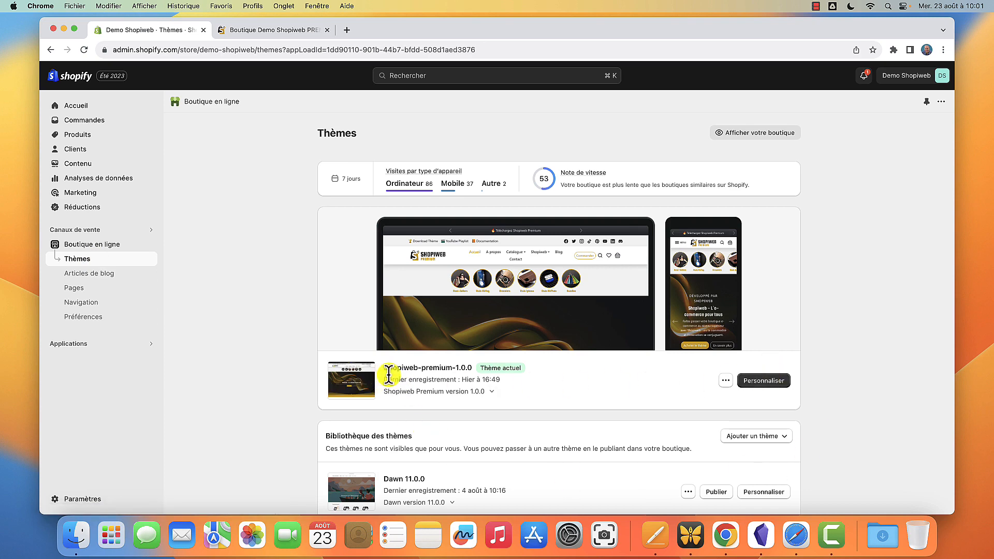
{"action": "left_click", "coordinate": [764, 382]}
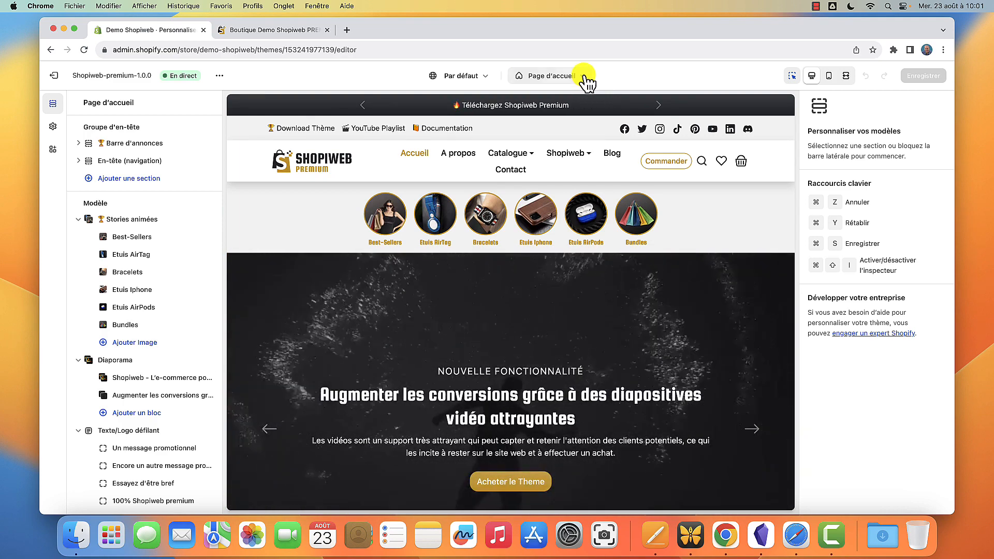
- Review the product and page templates available to edit in the theme, then return to the home page template
{"action": "left_click", "coordinate": [587, 77]}
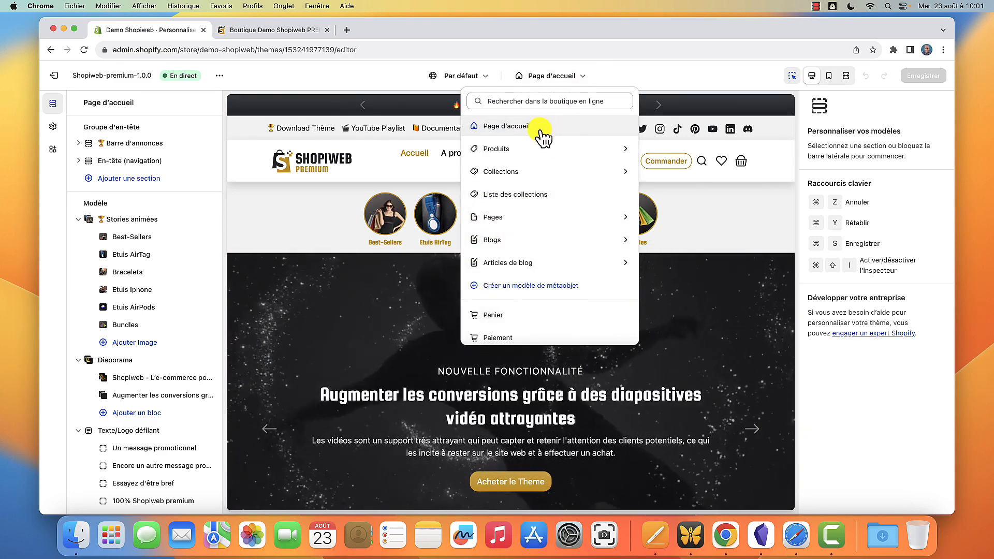
{"action": "left_click", "coordinate": [533, 152]}
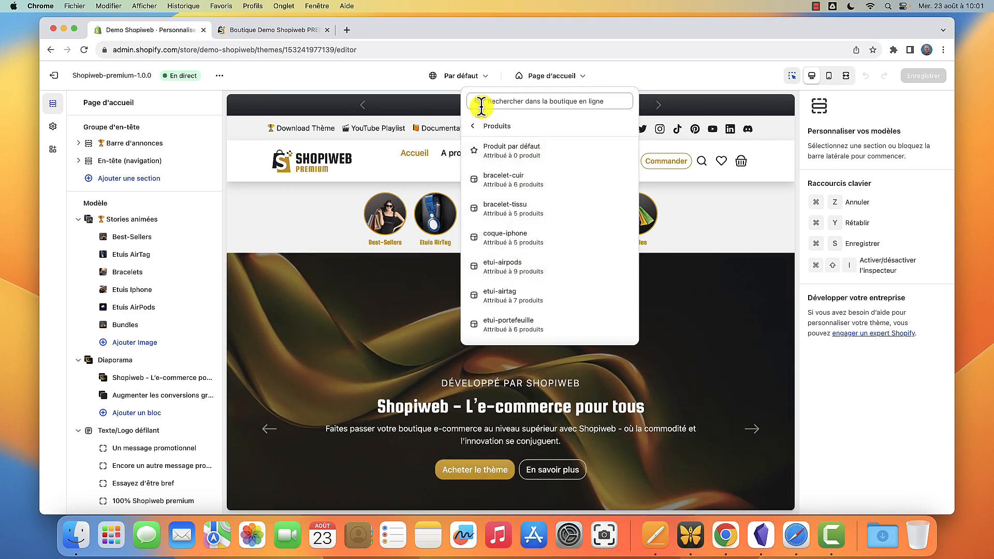
{"action": "left_click", "coordinate": [477, 129]}
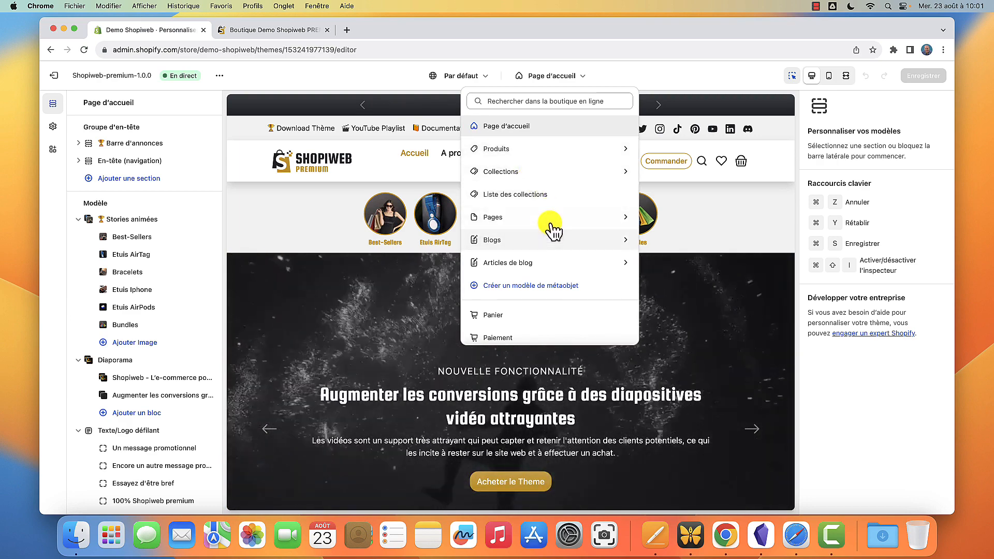
{"action": "left_click", "coordinate": [552, 224]}
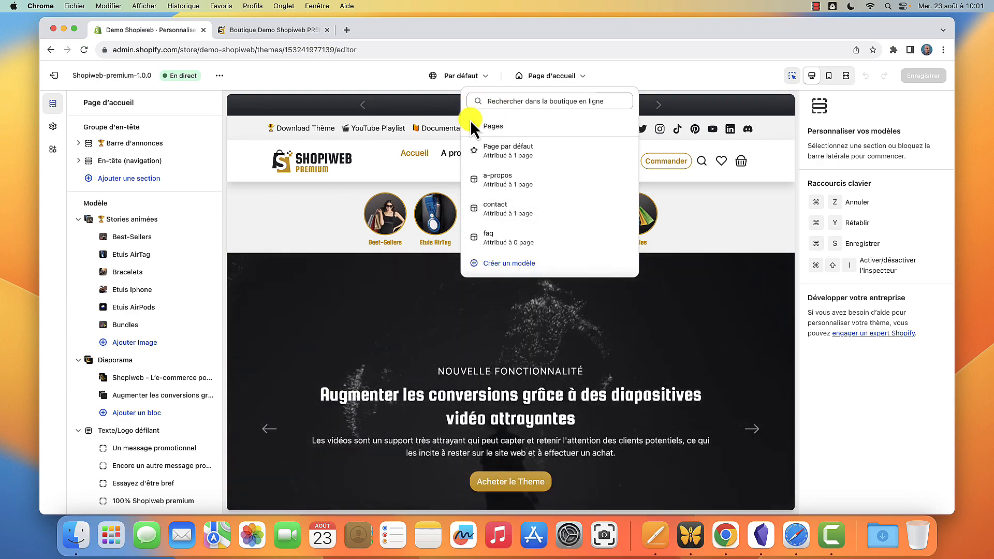
{"action": "left_click", "coordinate": [474, 128]}
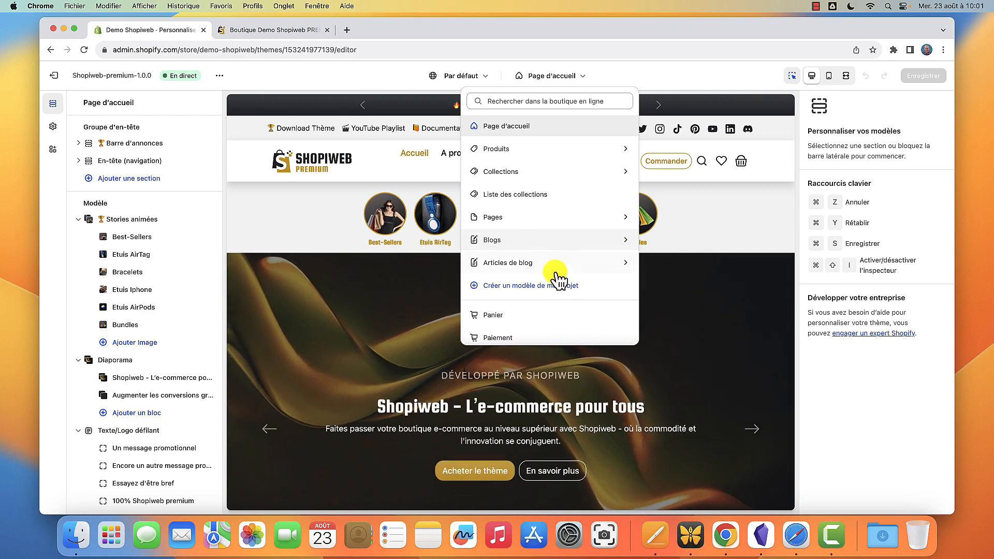
{"action": "left_click", "coordinate": [459, 259]}
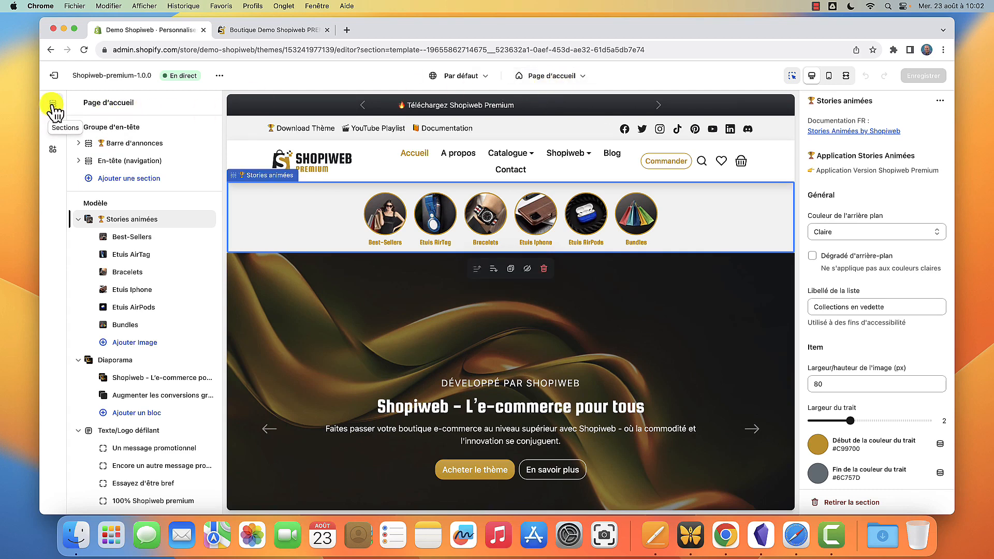
- Collapse the Stories animées, Diaporama, Texte/Logo défilant, Liste des collections and Témoignages sections in the home page outline
{"action": "left_click", "coordinate": [79, 219]}
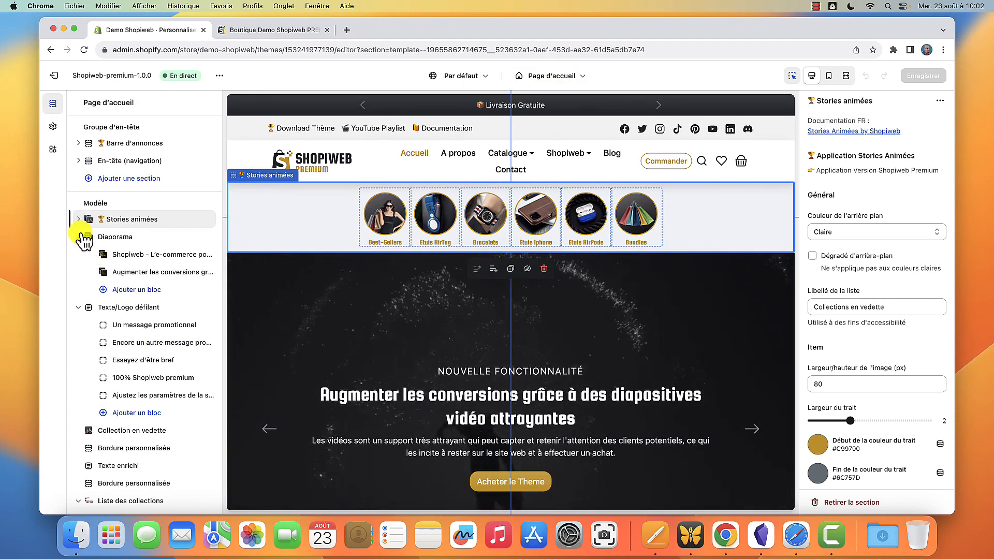
{"action": "left_click", "coordinate": [78, 237]}
{"action": "left_click", "coordinate": [78, 254]}
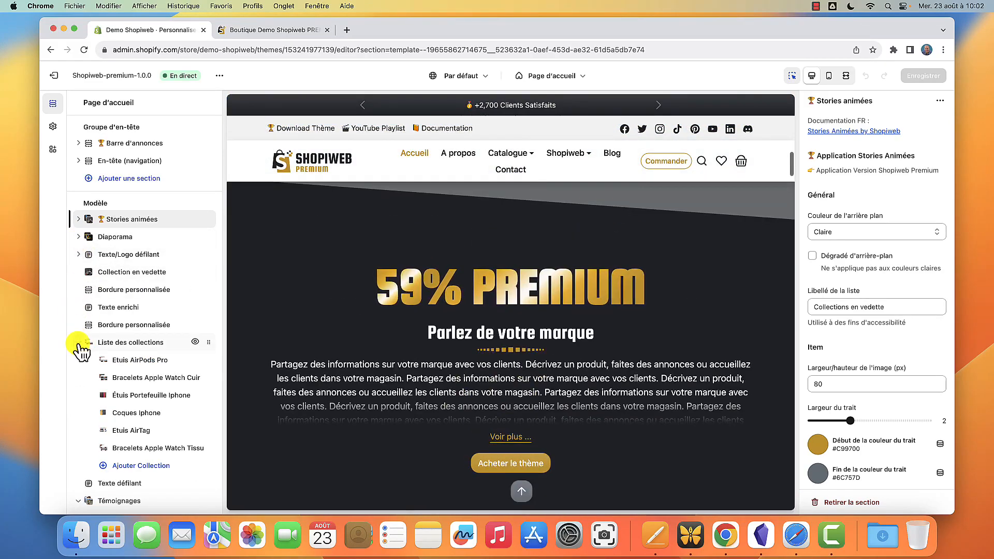
{"action": "left_click", "coordinate": [78, 343]}
{"action": "scroll", "coordinate": [119, 324], "scroll_direction": "down", "scroll_amount": 3}
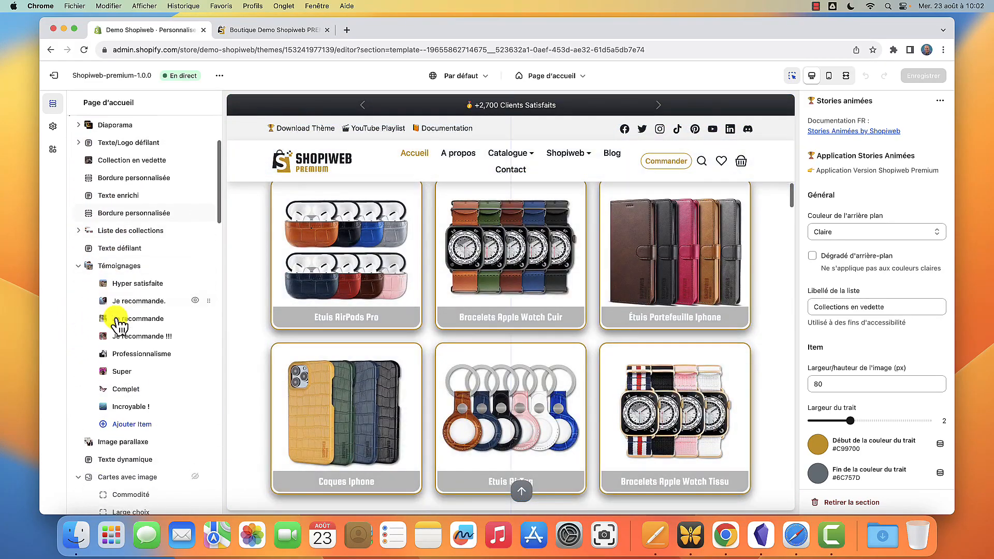
{"action": "left_click", "coordinate": [78, 265]}
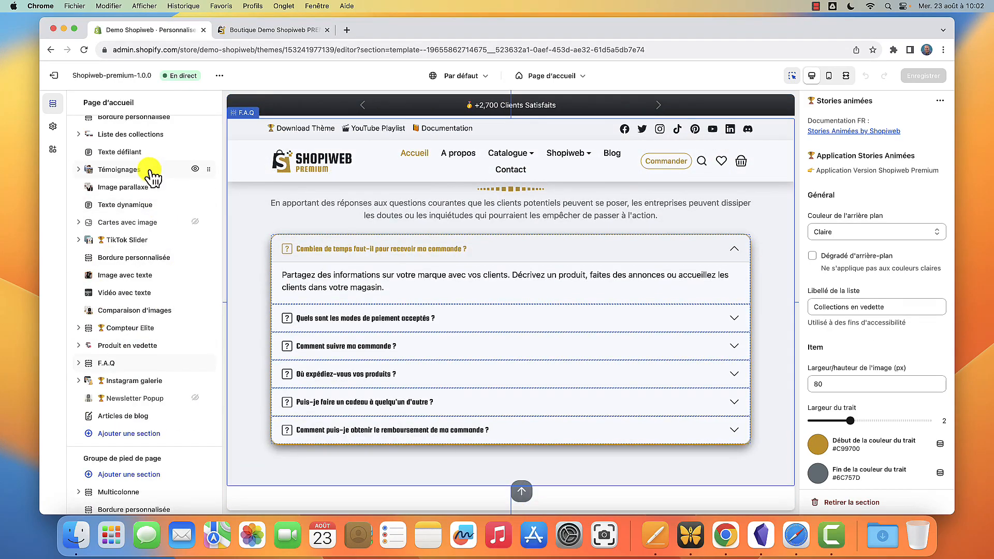
- Search the sections for "colle" and add a Collection en vedette section at the end of the home page template
{"action": "scroll", "coordinate": [126, 259], "scroll_direction": "up", "scroll_amount": 3}
{"action": "scroll", "coordinate": [126, 259], "scroll_direction": "down", "scroll_amount": 3}
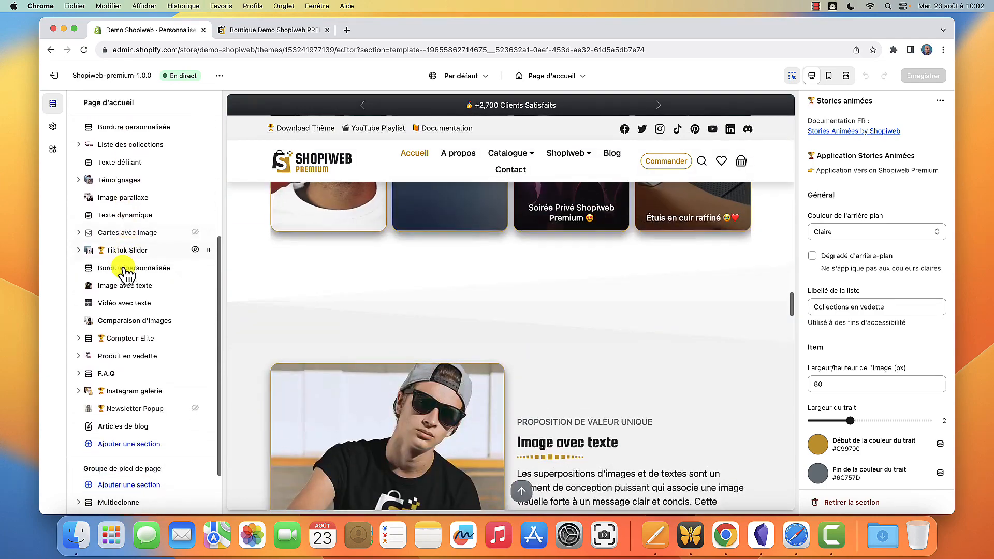
{"action": "scroll", "coordinate": [127, 290], "scroll_direction": "down", "scroll_amount": 2}
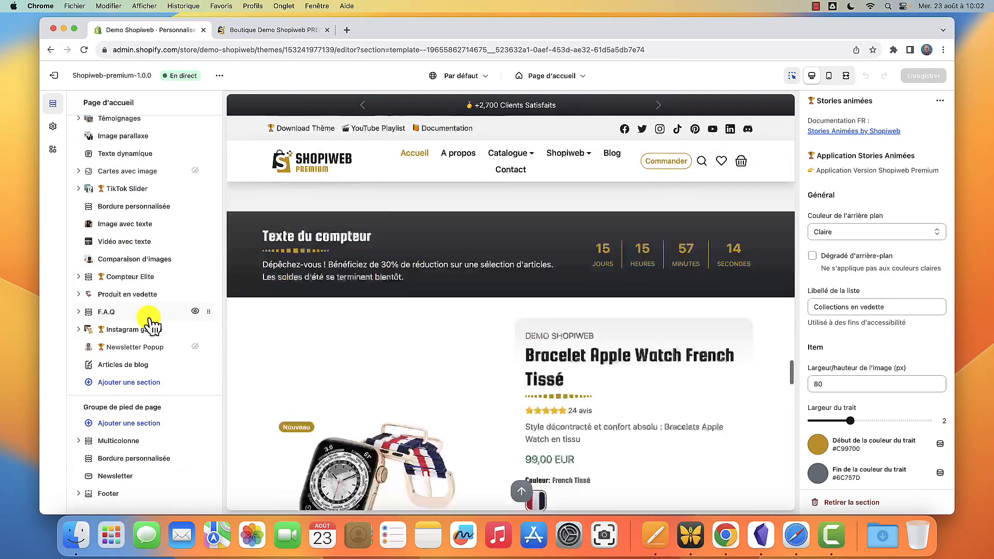
{"action": "left_click", "coordinate": [139, 386]}
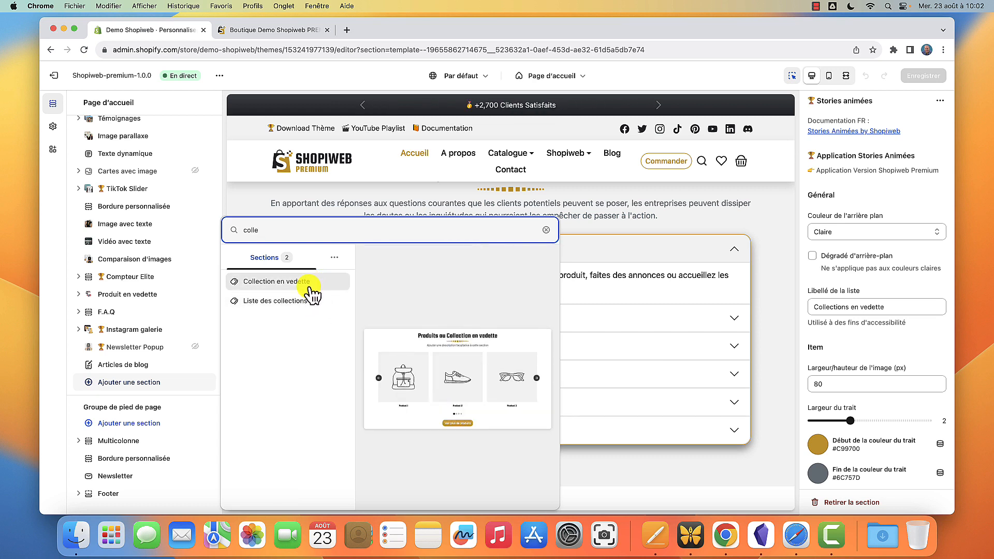
{"action": "left_click", "coordinate": [311, 285]}
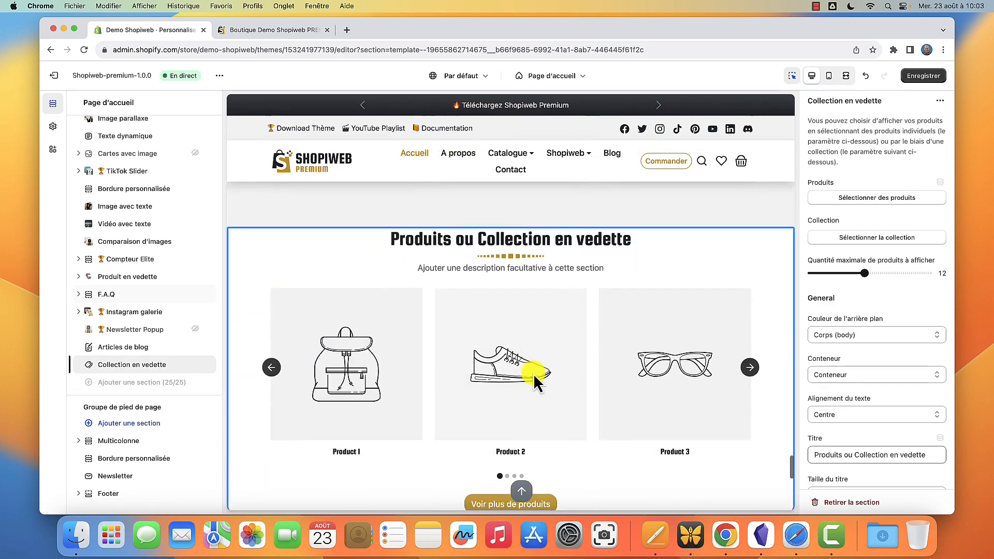
{"action": "scroll", "coordinate": [590, 379], "scroll_direction": "down", "scroll_amount": 1}
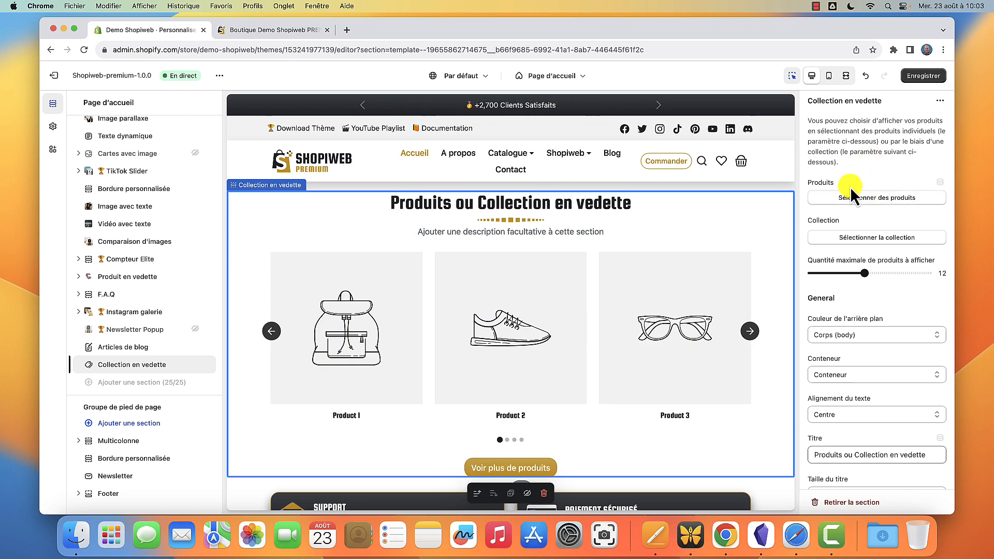
- Select the products Bracelet Apple Watch Cuir Acajou, Cuir Whisky and Rose Tissé for the new Collection en vedette section
{"action": "left_click", "coordinate": [890, 197]}
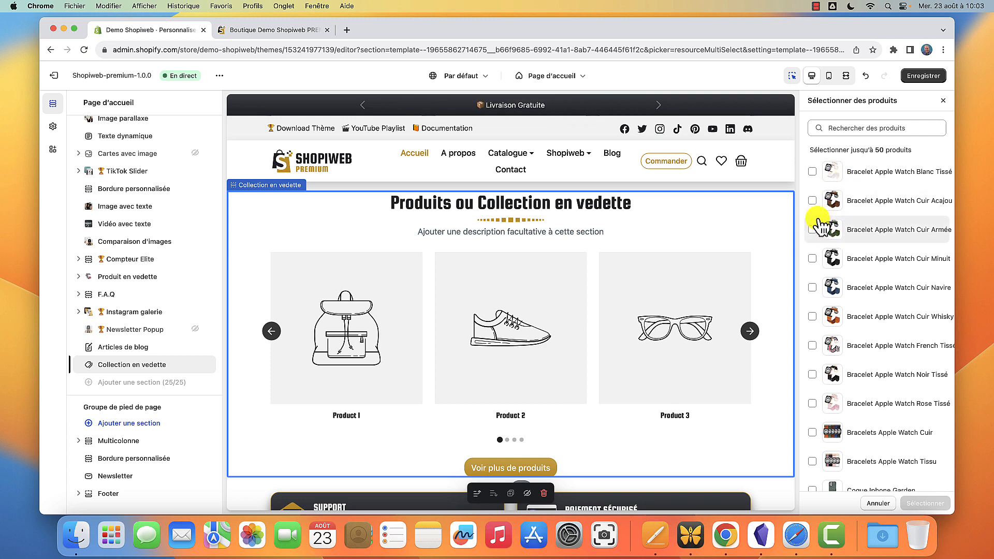
{"action": "left_click", "coordinate": [813, 201]}
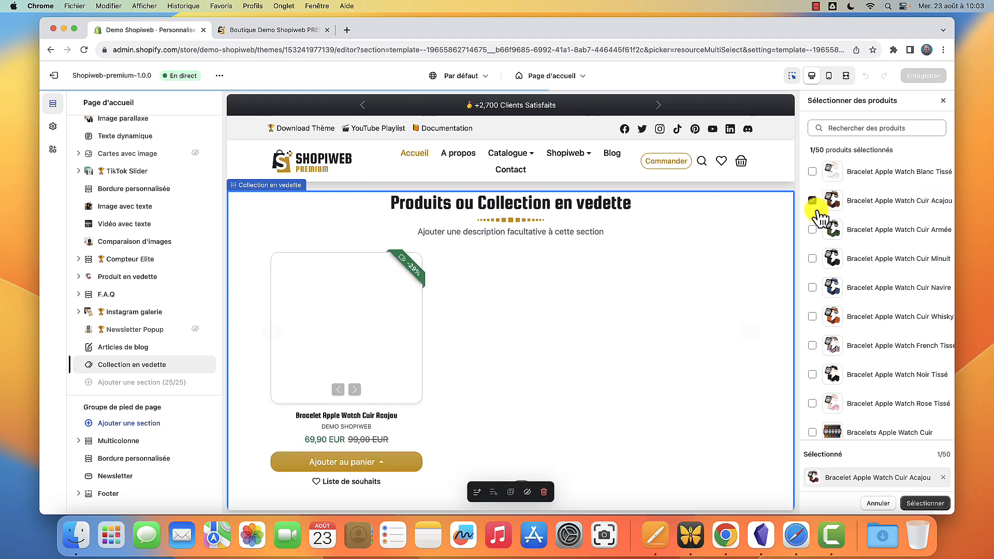
{"action": "left_click", "coordinate": [813, 317]}
{"action": "scroll", "coordinate": [828, 380], "scroll_direction": "down", "scroll_amount": 2}
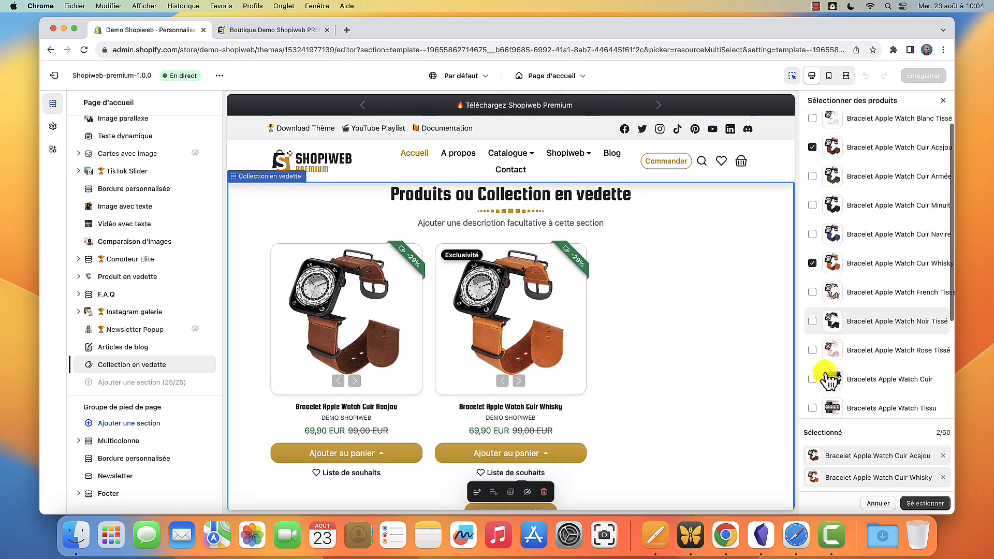
{"action": "scroll", "coordinate": [824, 358], "scroll_direction": "down", "scroll_amount": 1}
{"action": "left_click", "coordinate": [812, 327]}
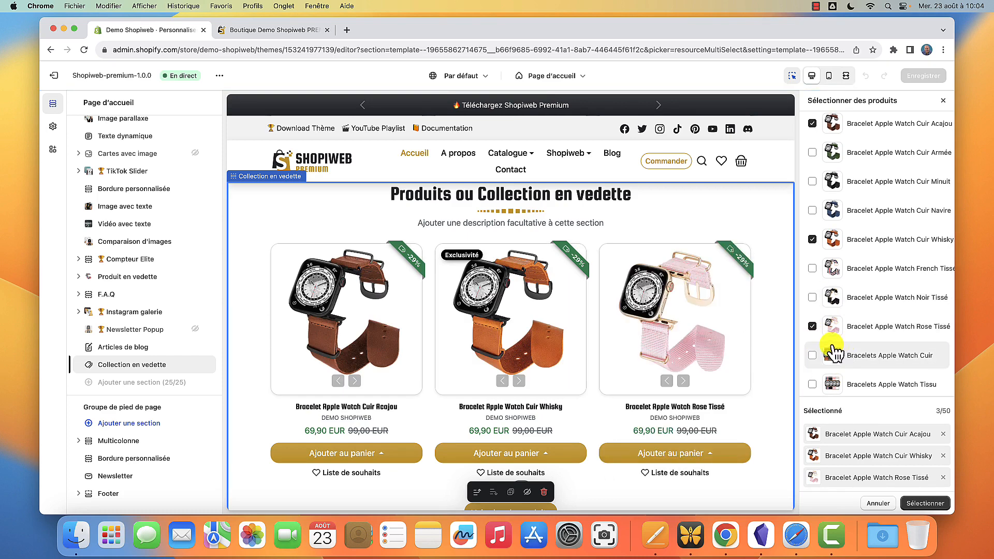
{"action": "scroll", "coordinate": [810, 352], "scroll_direction": "up", "scroll_amount": 1}
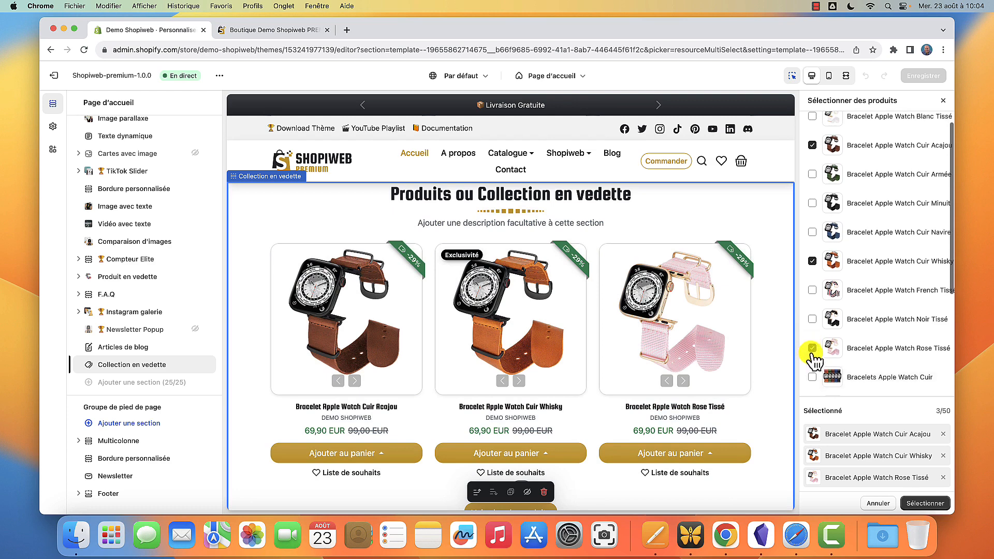
- Deselect the three chosen bracelet products and close the product selection
{"action": "left_click", "coordinate": [812, 348]}
{"action": "left_click", "coordinate": [812, 262]}
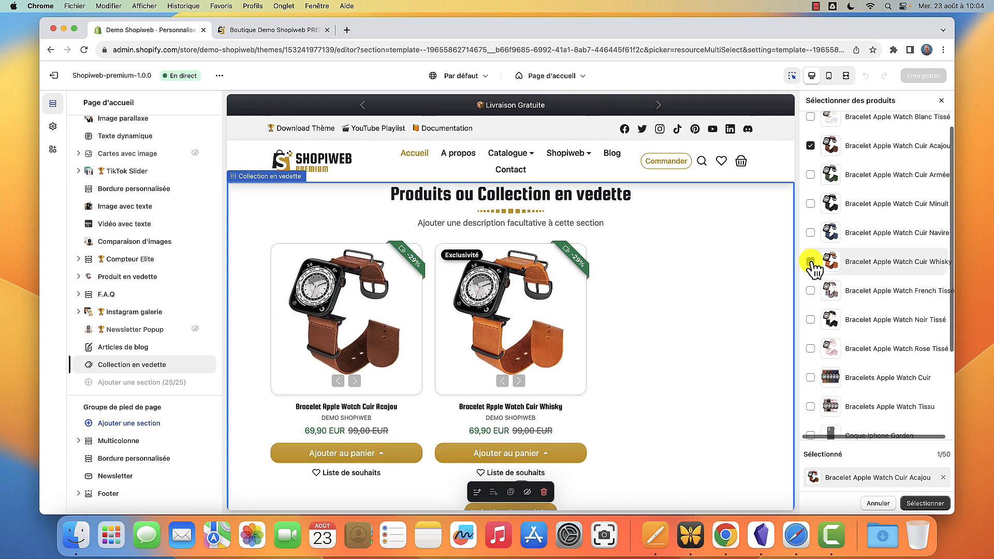
{"action": "scroll", "coordinate": [813, 223], "scroll_direction": "up", "scroll_amount": 2}
{"action": "left_click", "coordinate": [811, 181]}
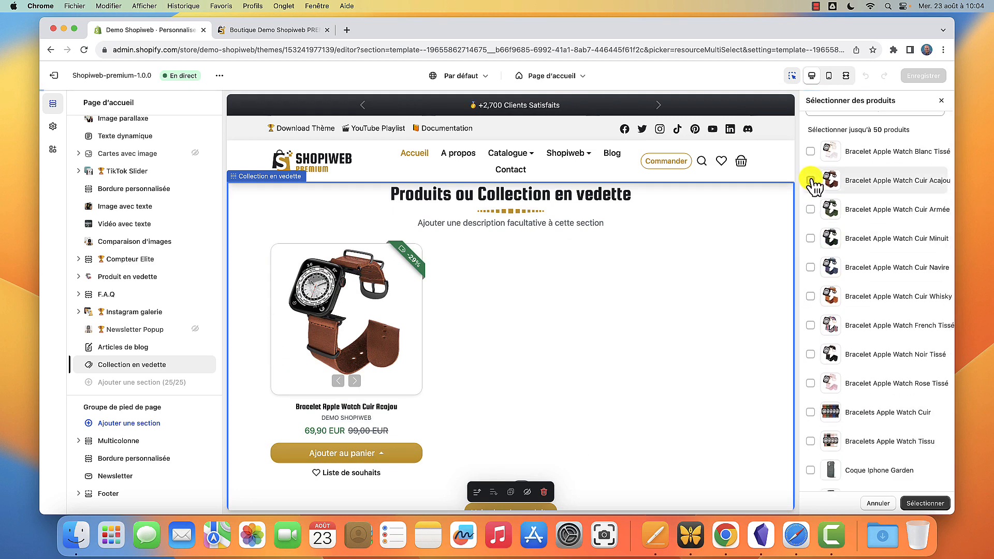
{"action": "left_click", "coordinate": [944, 101]}
- Assign the Bracelets Apple Watch Cuir collection to the Collection en vedette section
{"action": "left_click", "coordinate": [887, 242]}
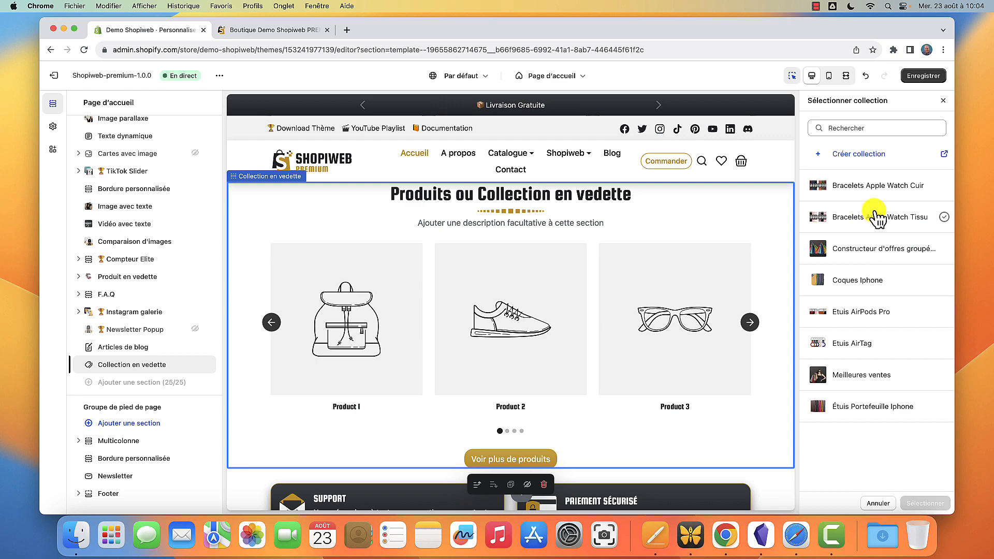
{"action": "left_click", "coordinate": [863, 191]}
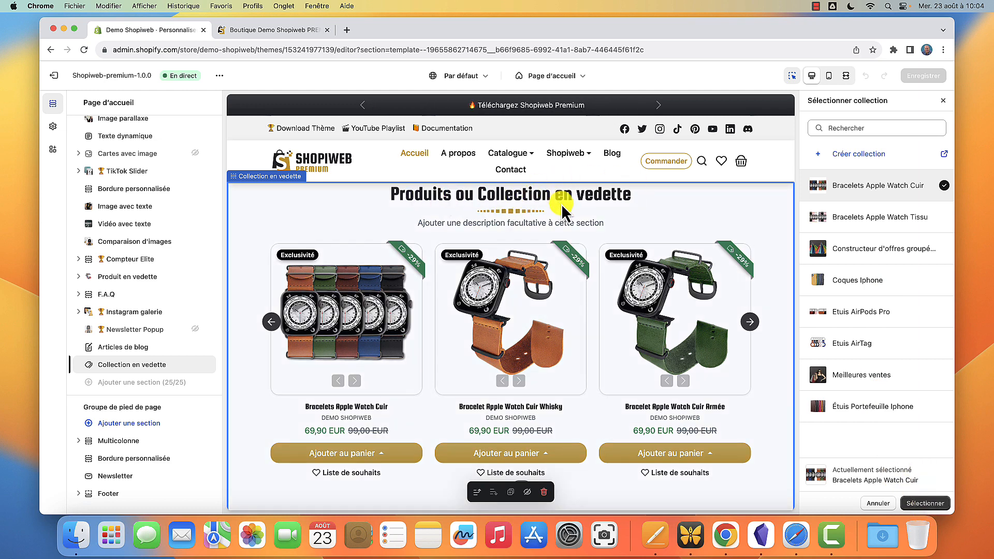
{"action": "left_click", "coordinate": [926, 503]}
- Set the section's title to "Nos bracelets premium"
{"action": "scroll", "coordinate": [891, 404], "scroll_direction": "down", "scroll_amount": 3}
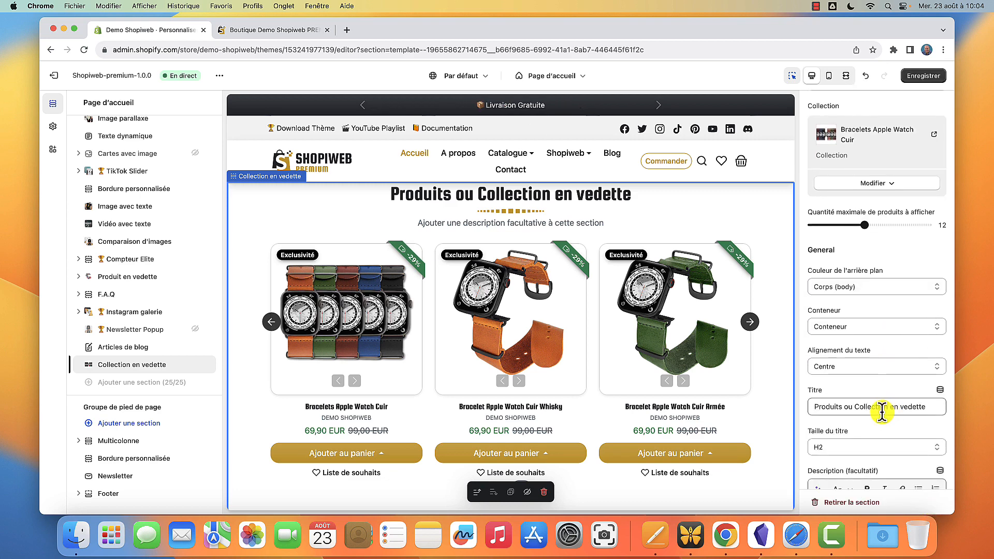
{"action": "key", "text": "super+a"}
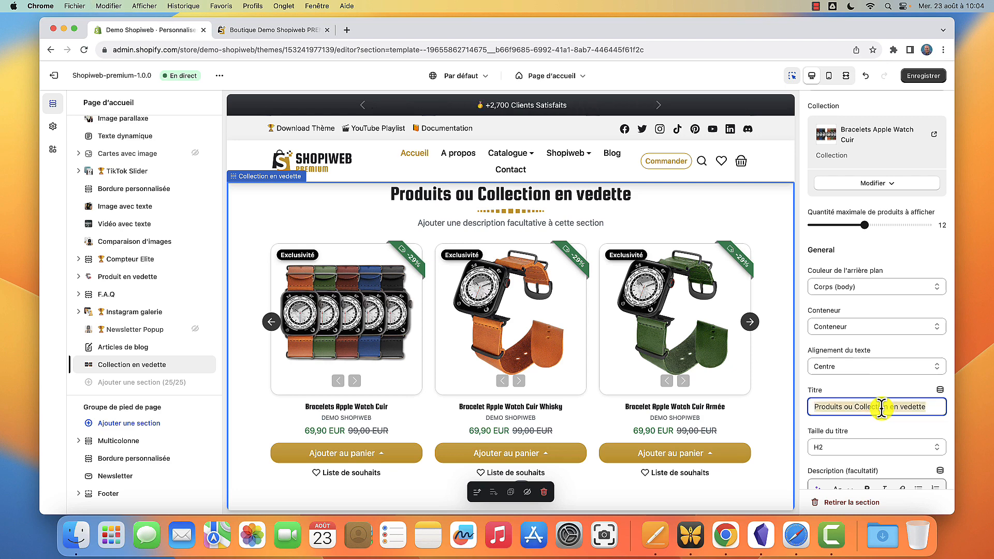
{"action": "type", "text": "Nos bracelets premium"}
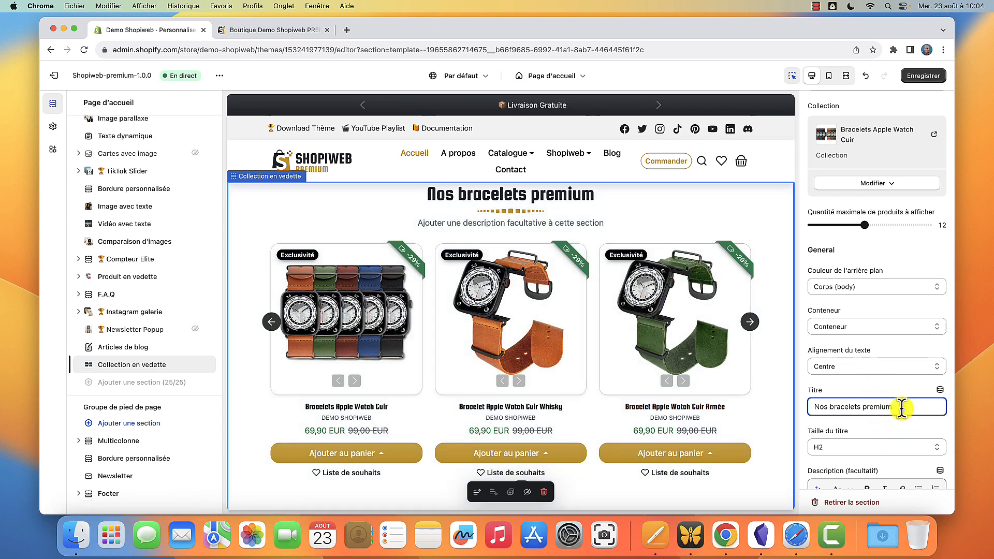
- Replace the section's collection with the products Bracelet Apple Watch Cuir Acajou, Etui AirPods Pro Acajou, Etui AirTag Capuccino and Etui Portefeuille Iphone Expresso
{"action": "scroll", "coordinate": [881, 327], "scroll_direction": "up", "scroll_amount": 3}
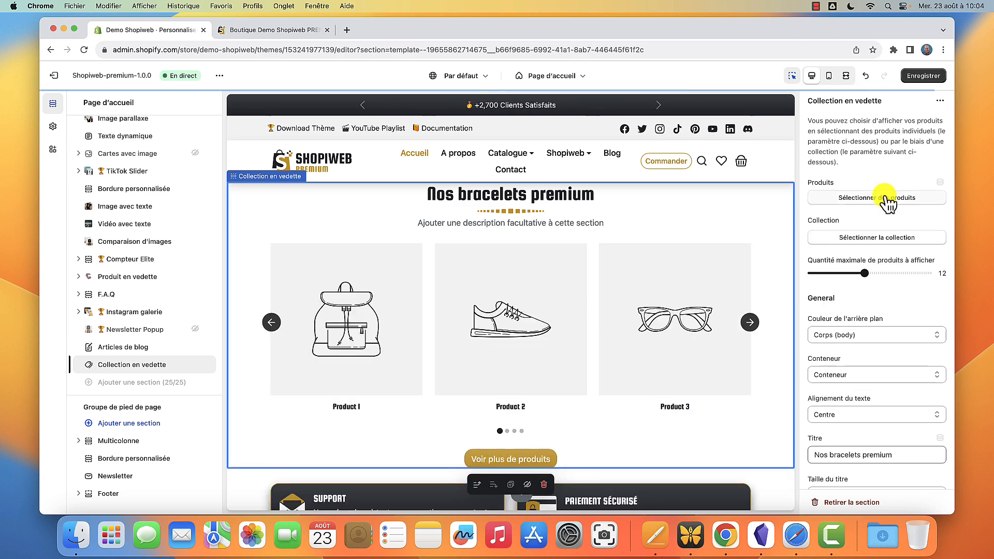
{"action": "left_click", "coordinate": [885, 197]}
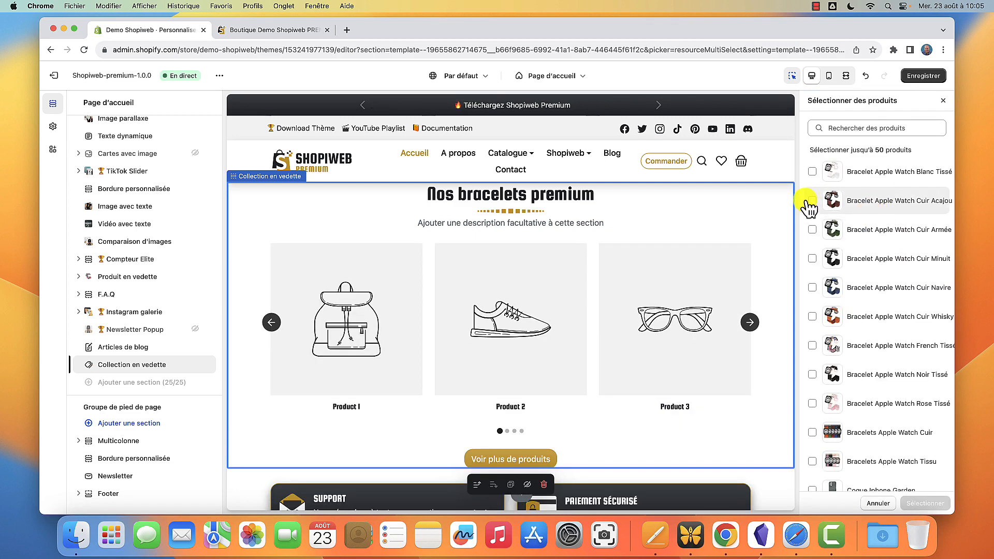
{"action": "left_click", "coordinate": [812, 201]}
{"action": "scroll", "coordinate": [806, 275], "scroll_direction": "down", "scroll_amount": 7}
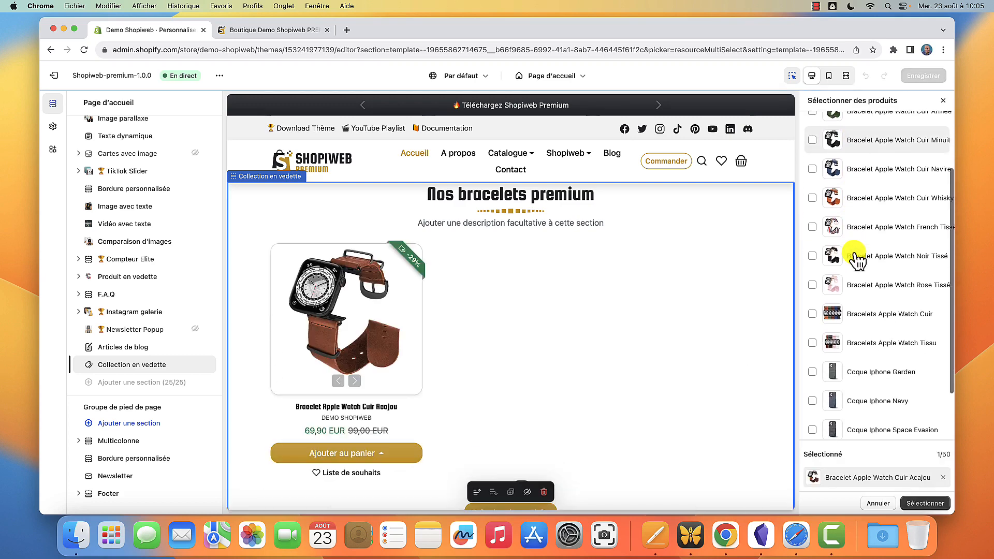
{"action": "left_click", "coordinate": [813, 289]}
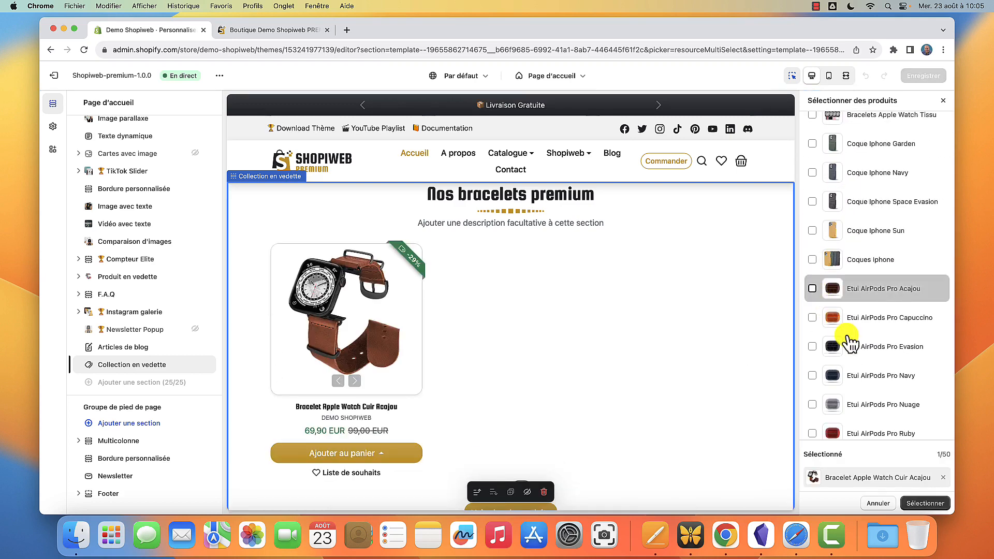
{"action": "scroll", "coordinate": [812, 259], "scroll_direction": "down", "scroll_amount": 5}
{"action": "left_click", "coordinate": [812, 249]}
{"action": "scroll", "coordinate": [823, 300], "scroll_direction": "down", "scroll_amount": 3}
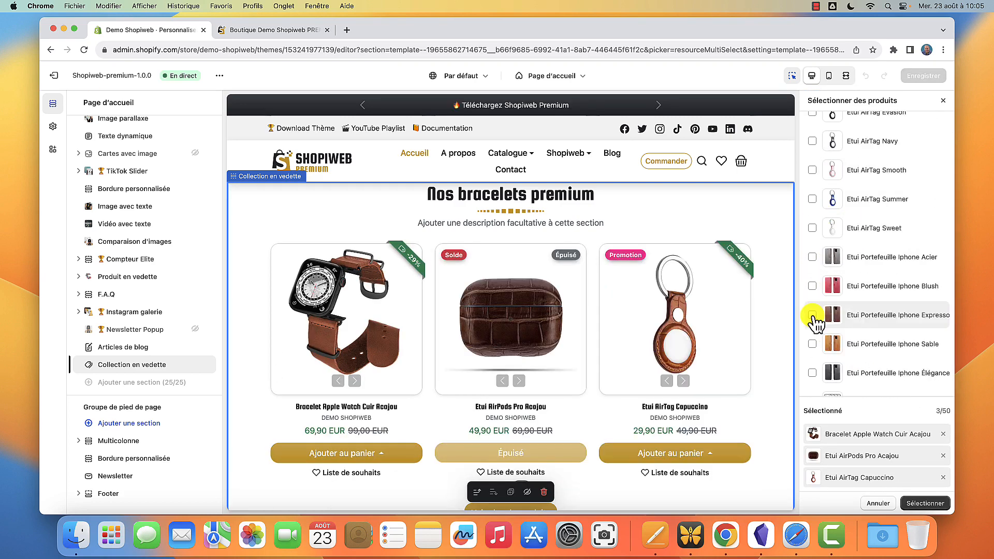
{"action": "left_click", "coordinate": [813, 316]}
{"action": "scroll", "coordinate": [875, 352], "scroll_direction": "up", "scroll_amount": 15}
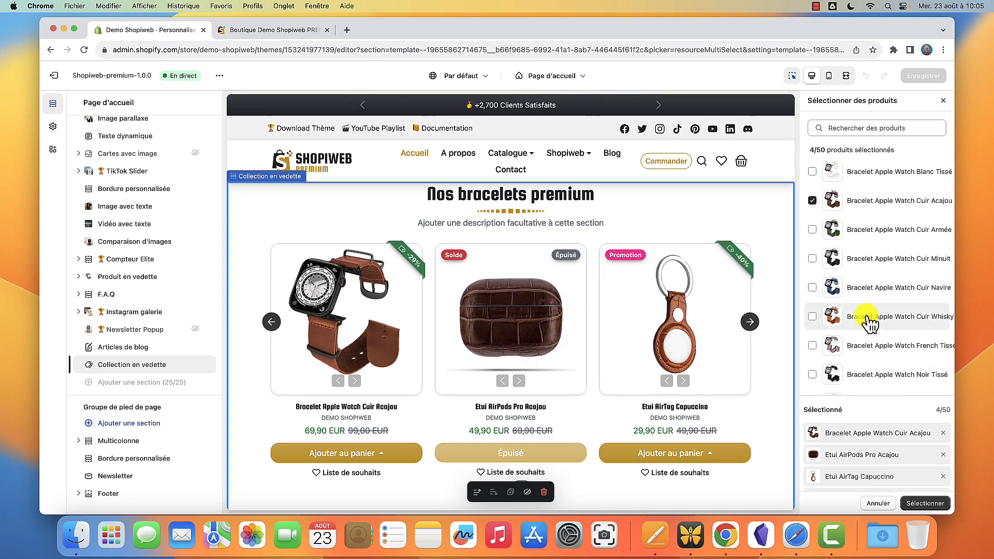
{"action": "scroll", "coordinate": [864, 310], "scroll_direction": "down", "scroll_amount": 10}
{"action": "scroll", "coordinate": [870, 326], "scroll_direction": "down", "scroll_amount": 1}
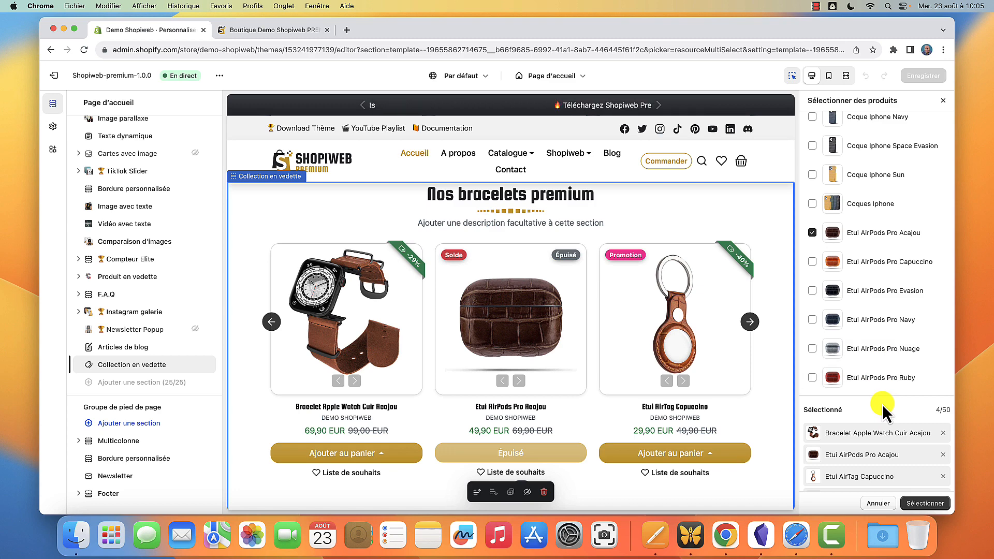
{"action": "left_click", "coordinate": [925, 504]}
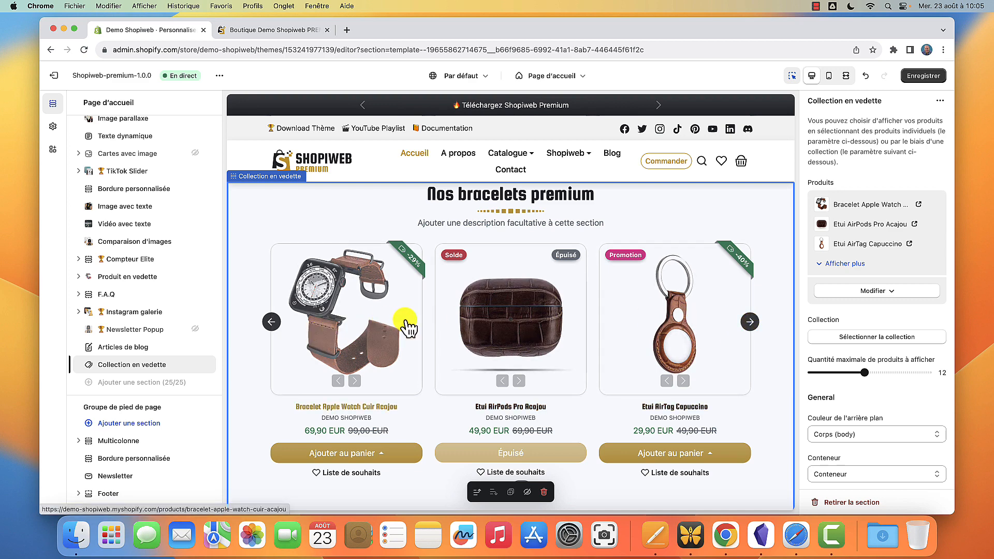
- Advance the featured products carousel in the preview and bring it back to its first products
{"action": "left_click", "coordinate": [754, 324]}
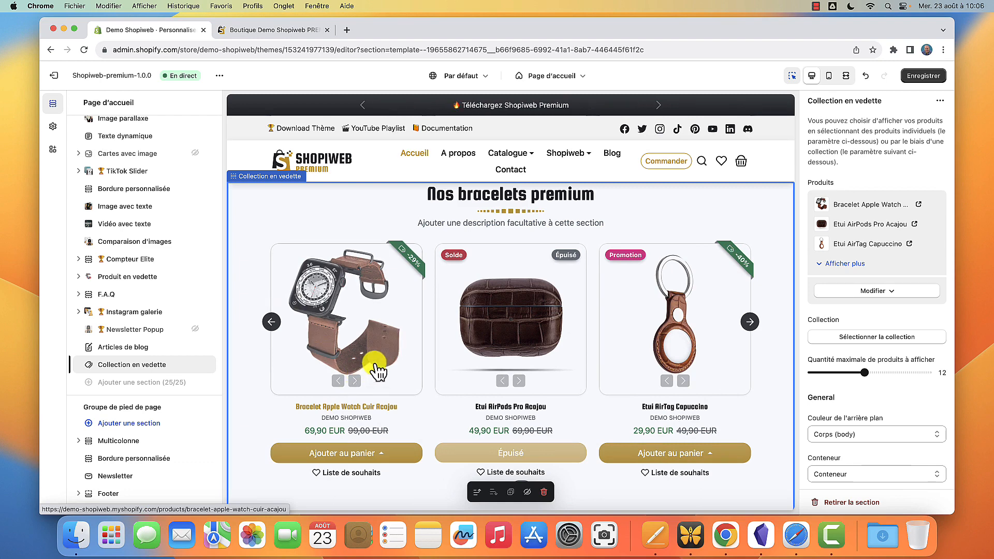
{"action": "left_click", "coordinate": [750, 322]}
{"action": "left_click", "coordinate": [273, 324]}
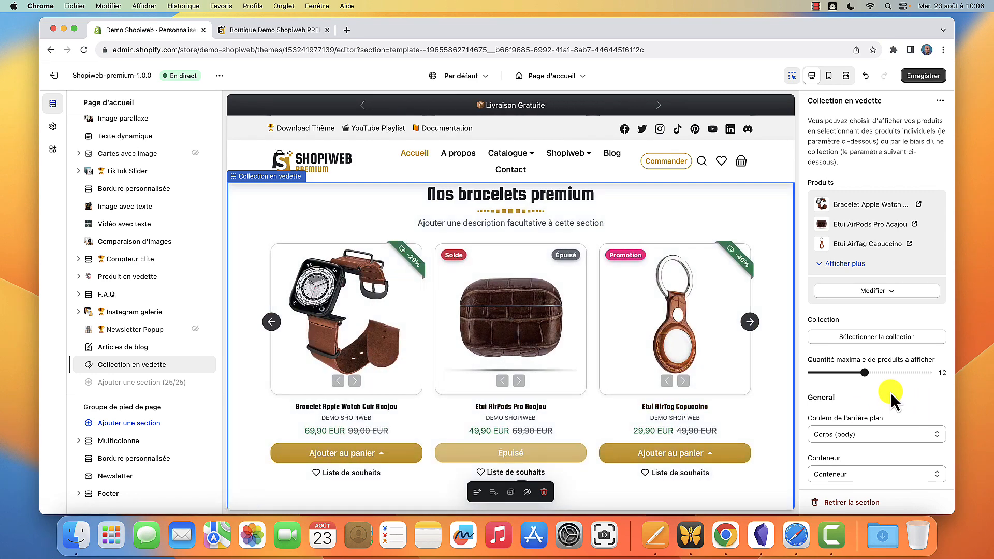
- Review the Collection en vedette section's general settings and the options offered for its background colour
{"action": "scroll", "coordinate": [880, 392], "scroll_direction": "down", "scroll_amount": 2}
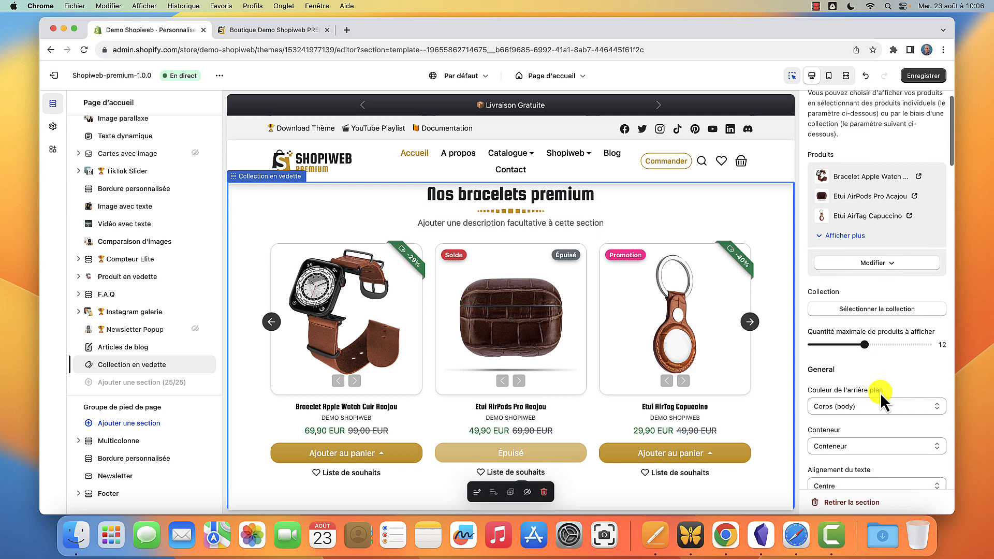
{"action": "scroll", "coordinate": [876, 267], "scroll_direction": "down", "scroll_amount": 4}
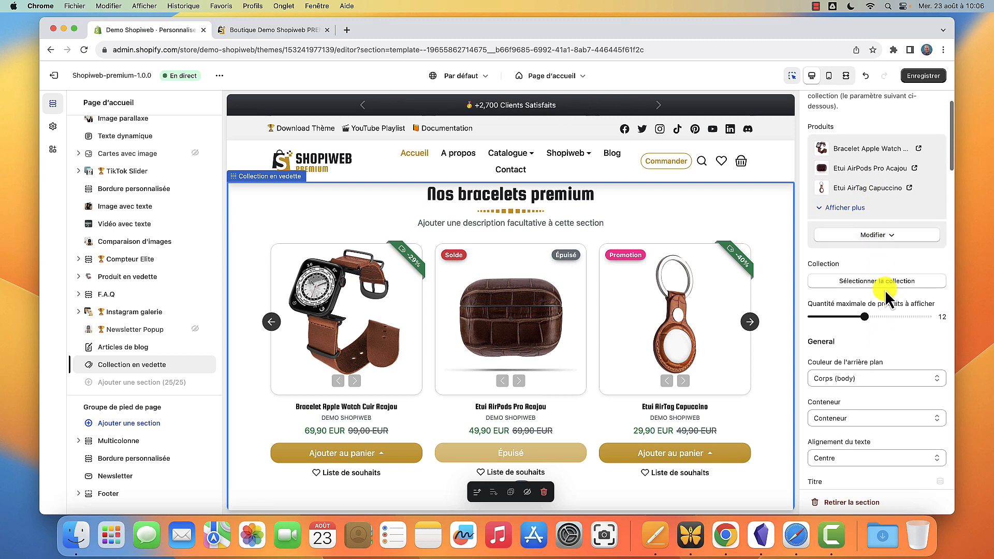
{"action": "scroll", "coordinate": [869, 260], "scroll_direction": "down", "scroll_amount": 2}
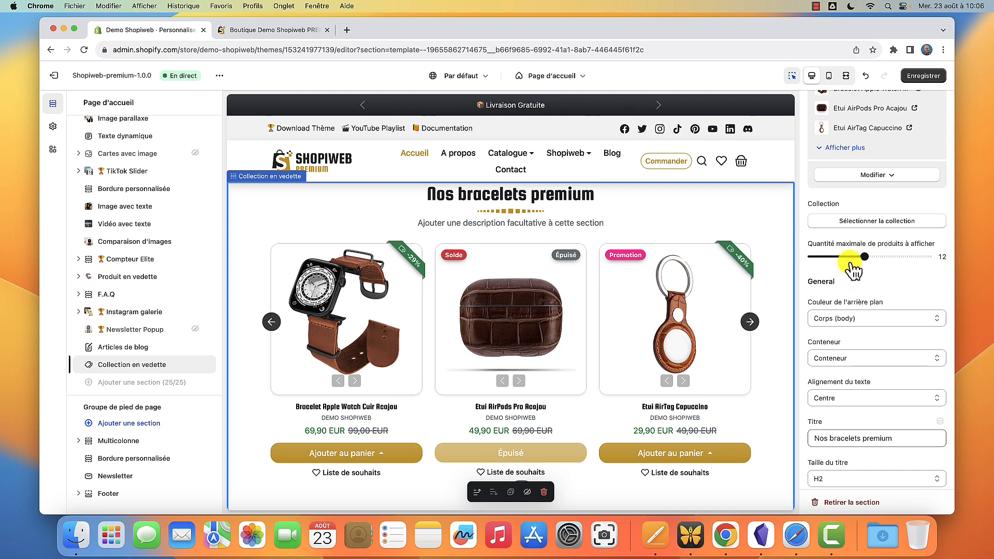
{"action": "scroll", "coordinate": [869, 275], "scroll_direction": "down", "scroll_amount": 3}
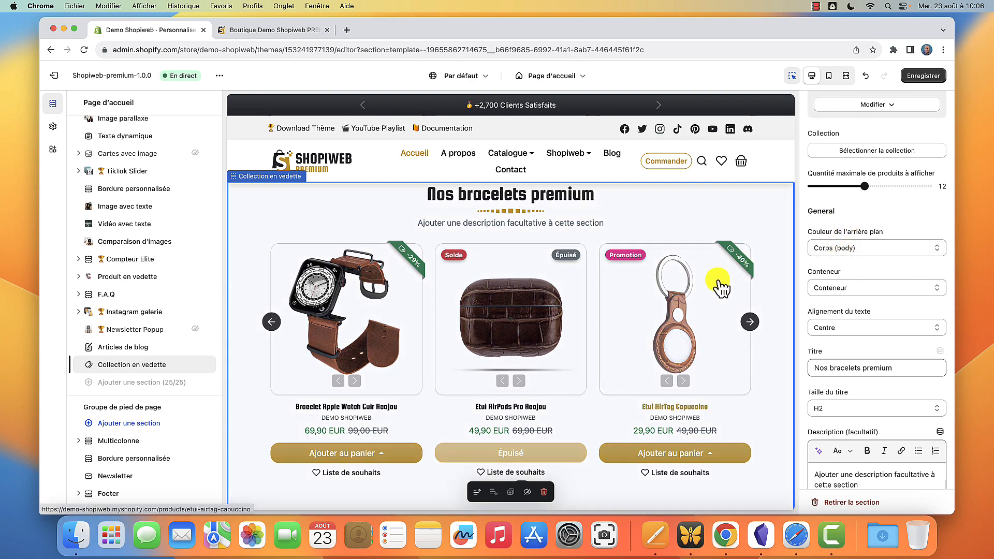
{"action": "scroll", "coordinate": [859, 263], "scroll_direction": "down", "scroll_amount": 1}
{"action": "scroll", "coordinate": [859, 264], "scroll_direction": "down", "scroll_amount": 1}
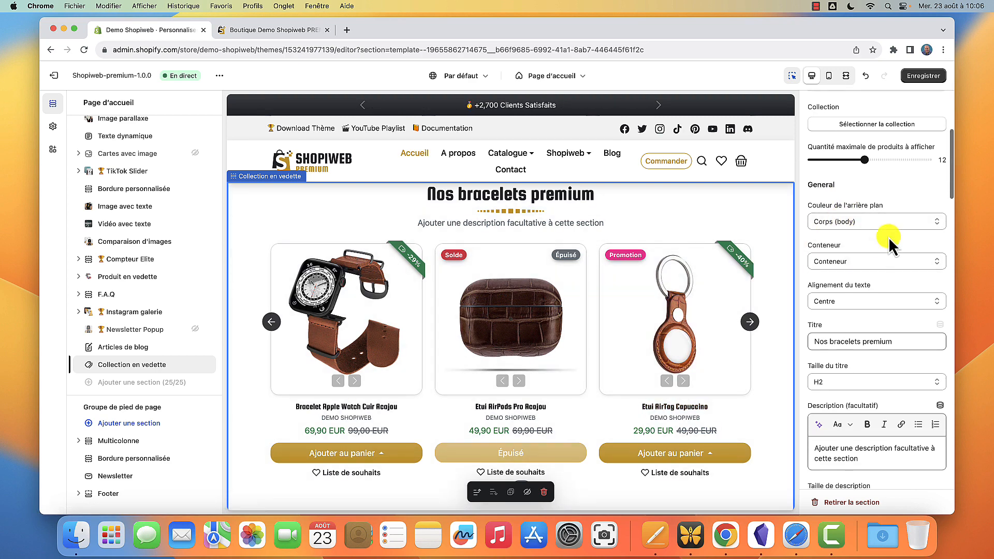
{"action": "left_click", "coordinate": [903, 222]}
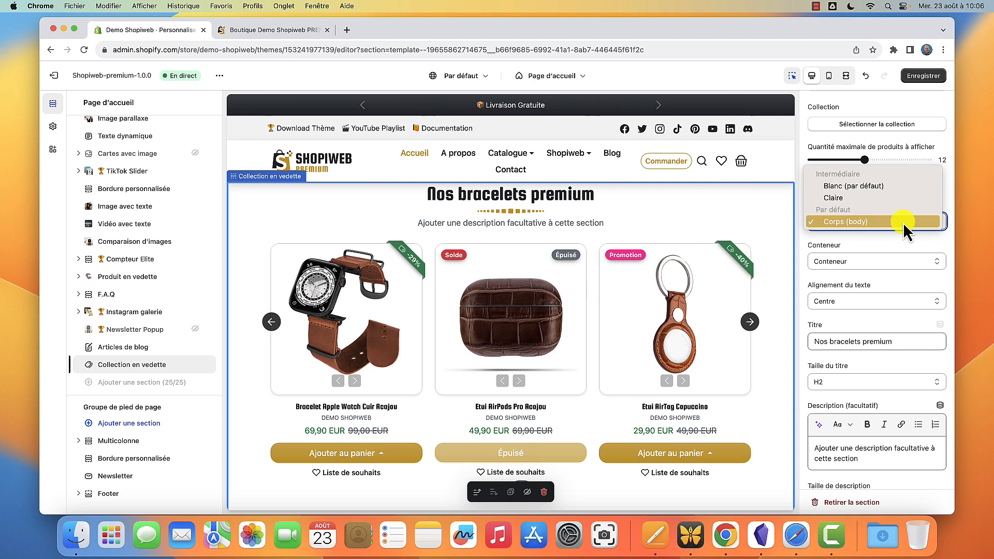
{"action": "left_click", "coordinate": [893, 224]}
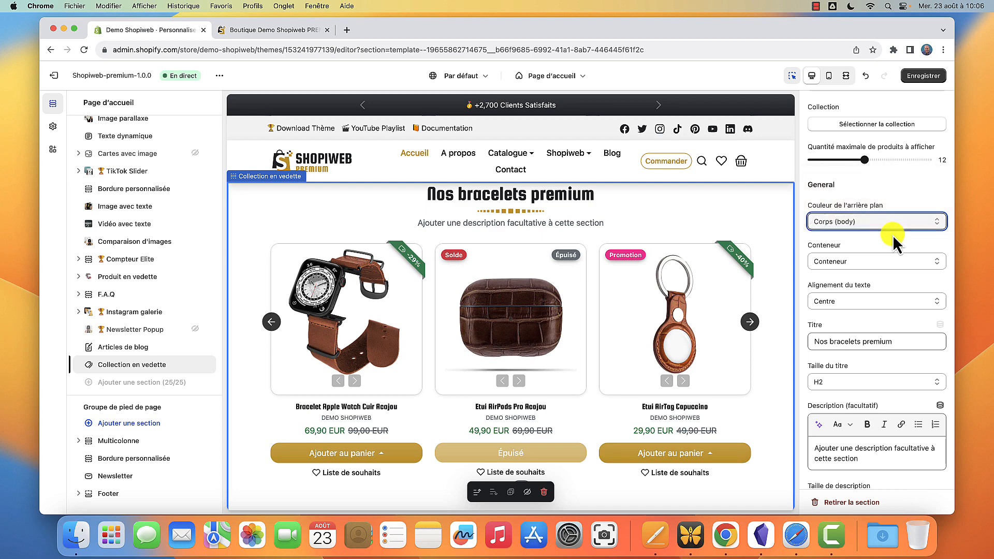
- Examine the main, intermediate and default colours in the theme settings, and return to the Collection en vedette section's settings
{"action": "left_click", "coordinate": [53, 127]}
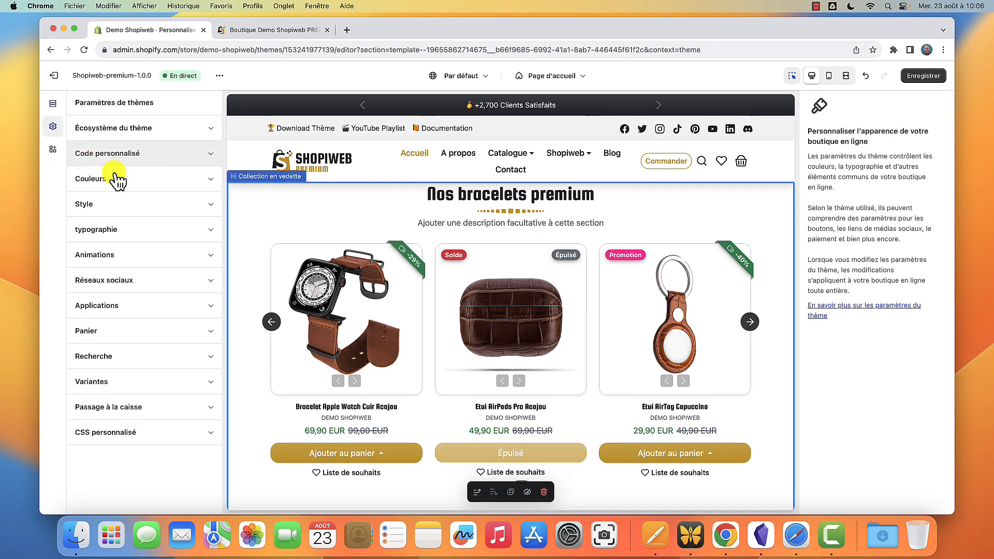
{"action": "left_click", "coordinate": [210, 181]}
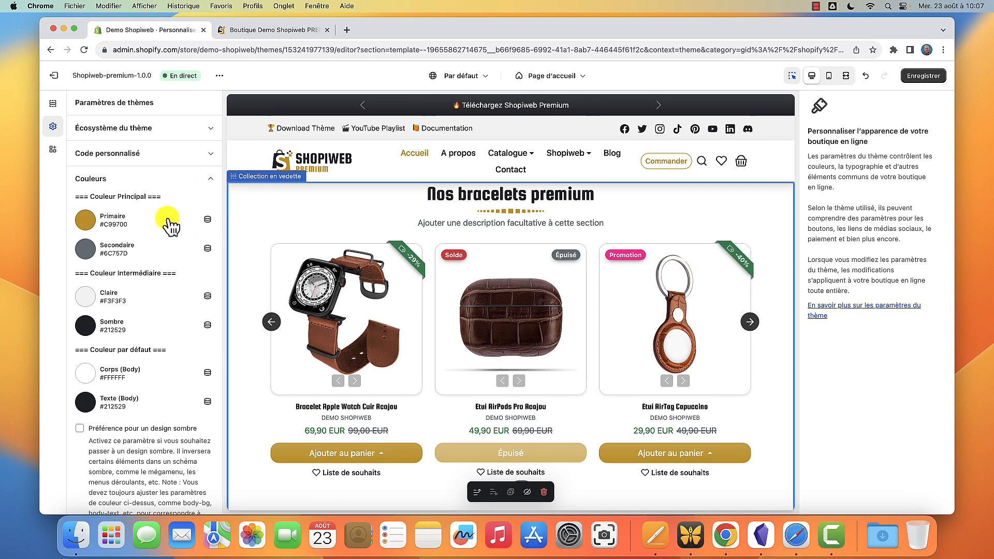
{"action": "scroll", "coordinate": [138, 223], "scroll_direction": "down", "scroll_amount": 3}
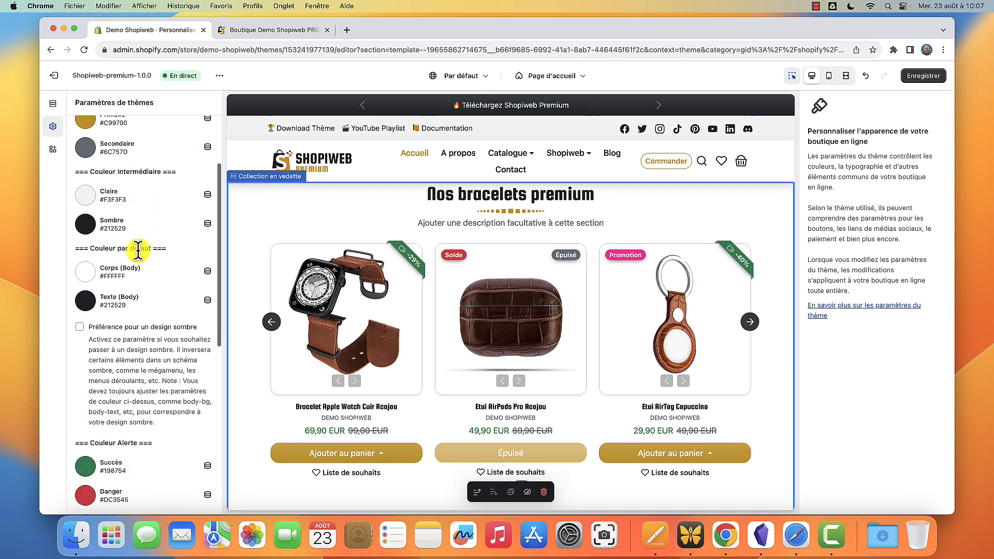
{"action": "scroll", "coordinate": [88, 253], "scroll_direction": "up", "scroll_amount": 1}
{"action": "scroll", "coordinate": [104, 283], "scroll_direction": "down", "scroll_amount": 3}
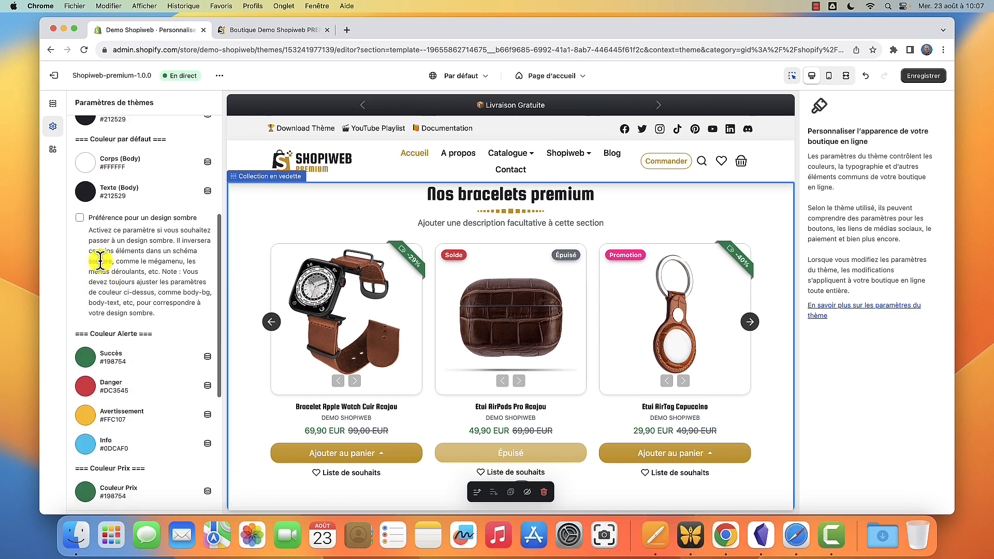
{"action": "scroll", "coordinate": [94, 268], "scroll_direction": "up", "scroll_amount": 3}
{"action": "scroll", "coordinate": [100, 262], "scroll_direction": "up", "scroll_amount": 2}
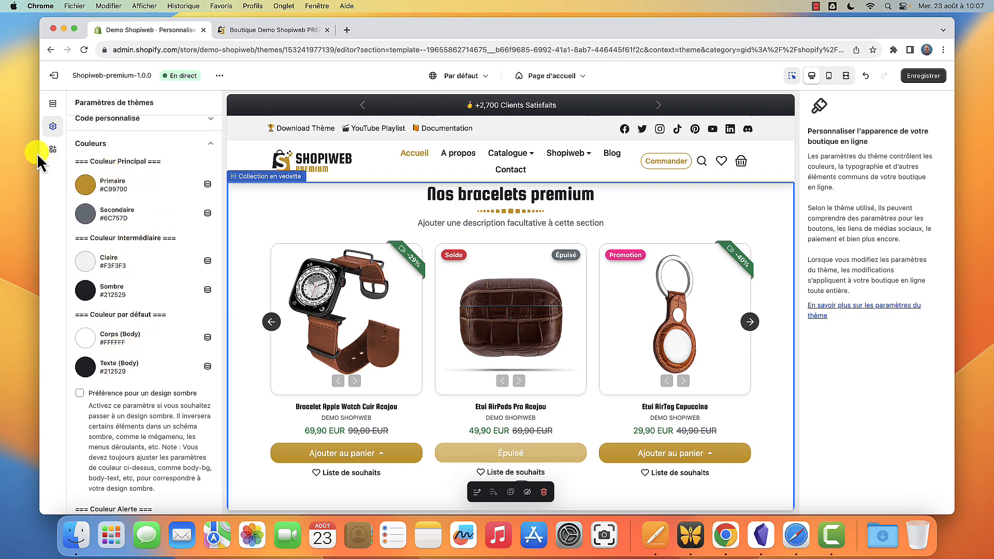
{"action": "left_click", "coordinate": [291, 223]}
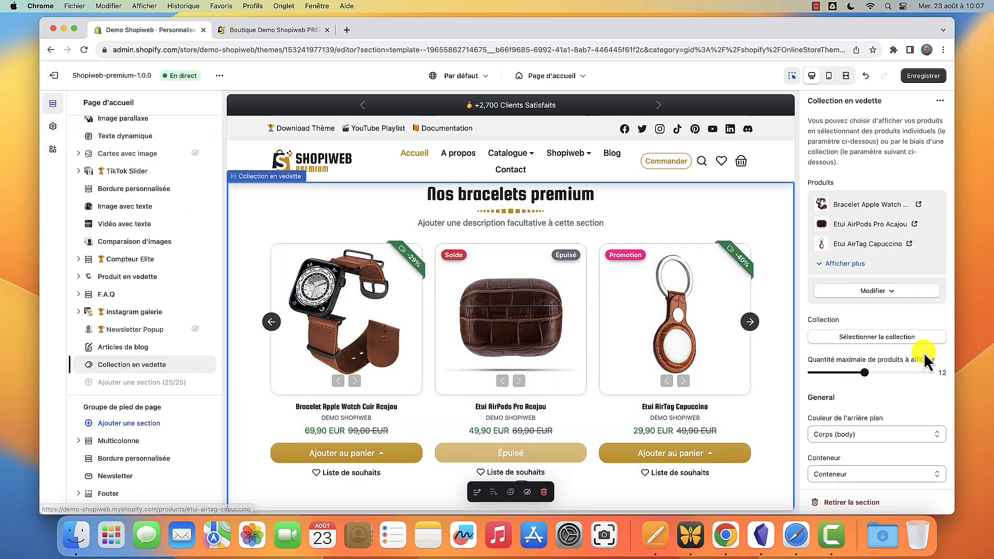
- Try the Claire and Blanc (par défaut) background colours on the section, and set it back to Corps (body)
{"action": "scroll", "coordinate": [887, 355], "scroll_direction": "down", "scroll_amount": 4}
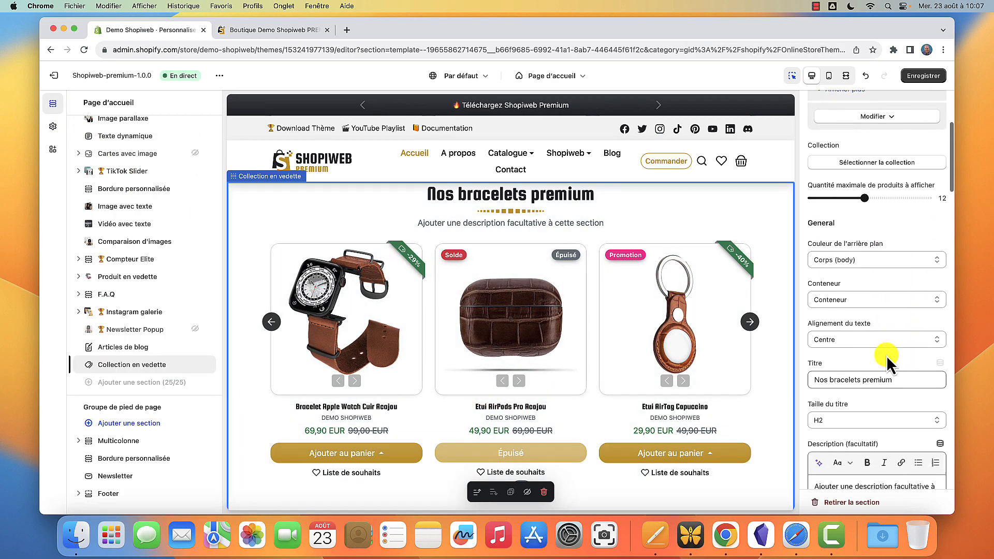
{"action": "left_click", "coordinate": [910, 260]}
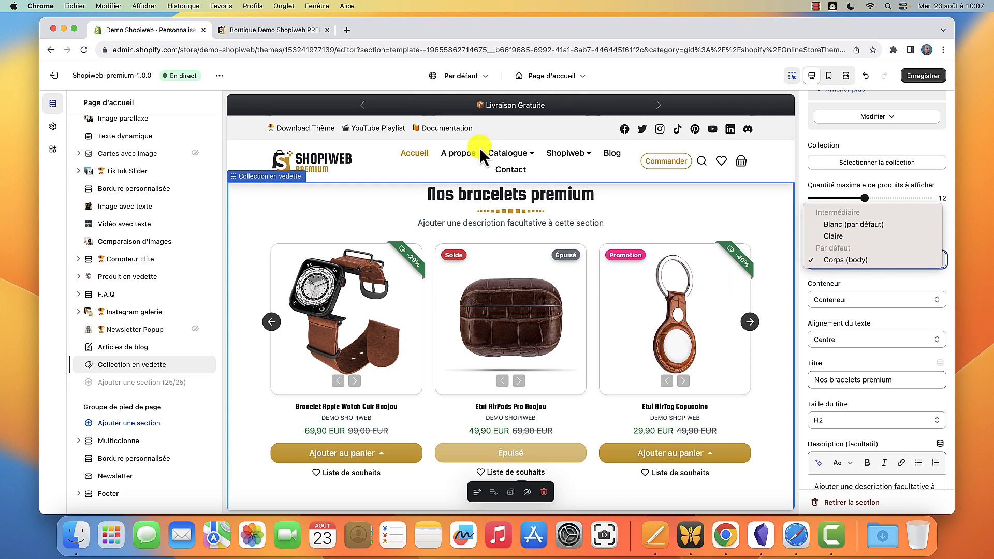
{"action": "left_click", "coordinate": [844, 238]}
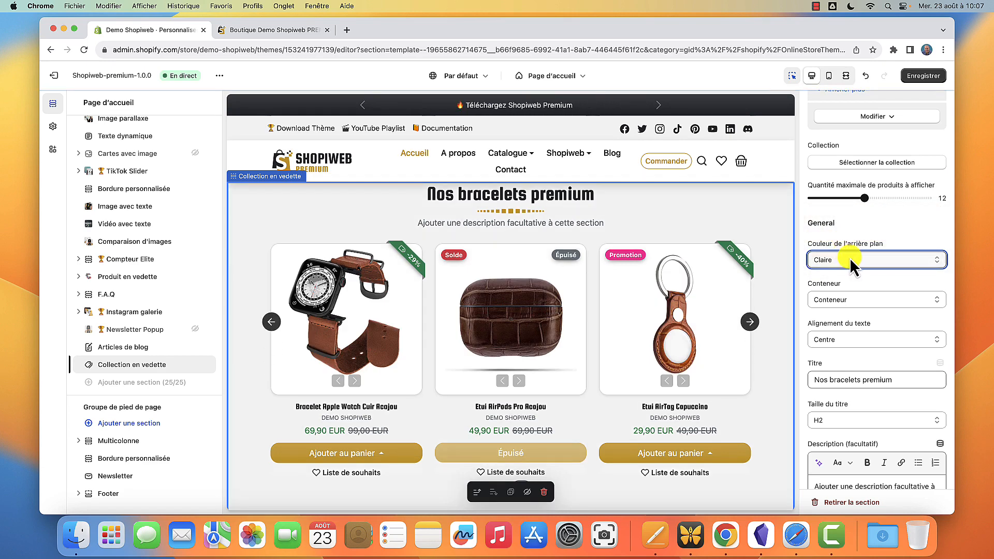
{"action": "left_click", "coordinate": [880, 258]}
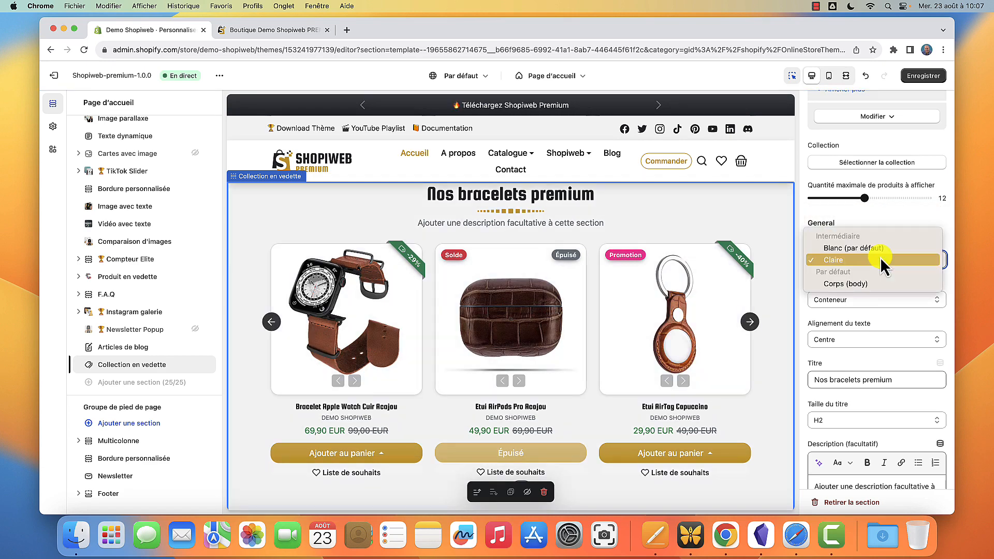
{"action": "left_click", "coordinate": [868, 248]}
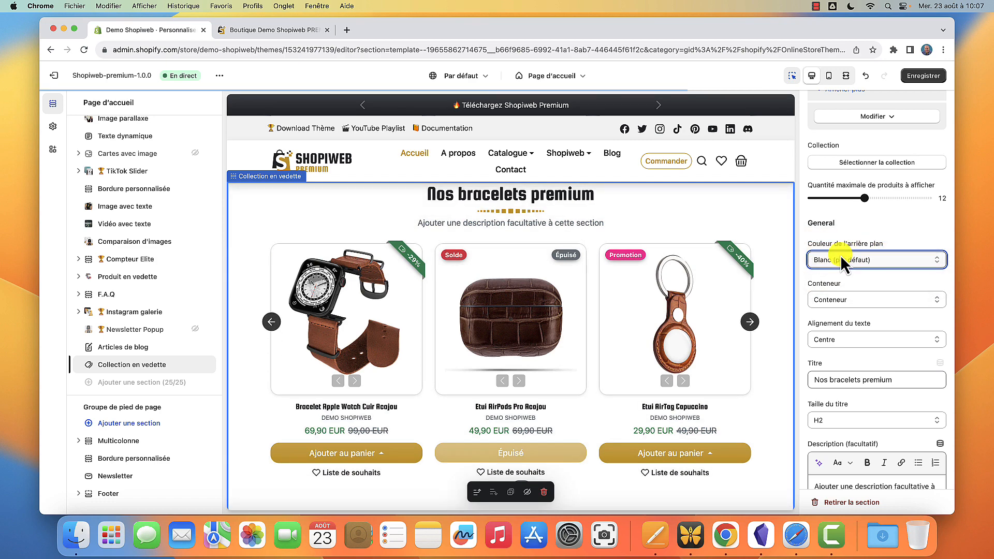
{"action": "left_click", "coordinate": [850, 260]}
{"action": "left_click", "coordinate": [856, 297]}
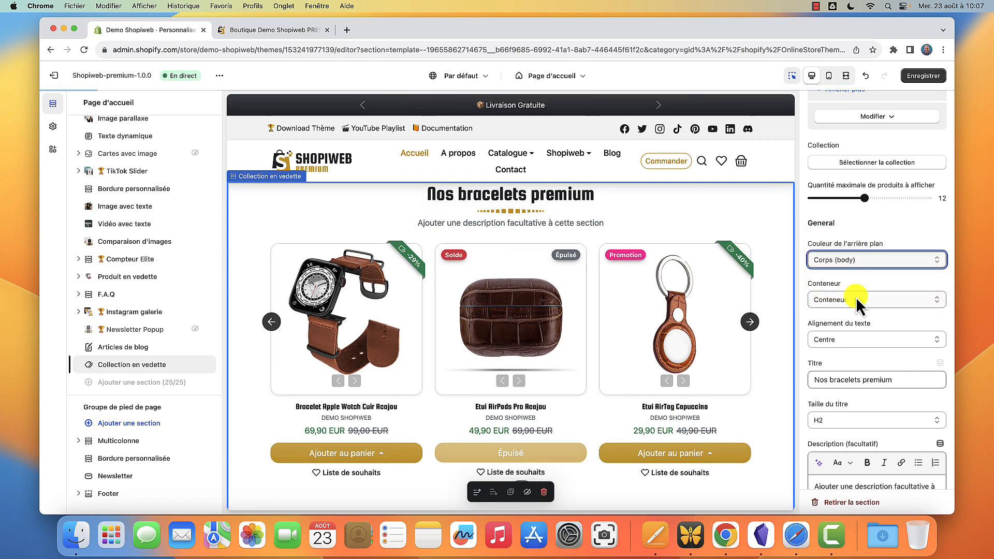
- Try the Pleine largeur container width on the section, set it back to Conteneur, and check the preview
{"action": "scroll", "coordinate": [671, 311], "scroll_direction": "down", "scroll_amount": 2}
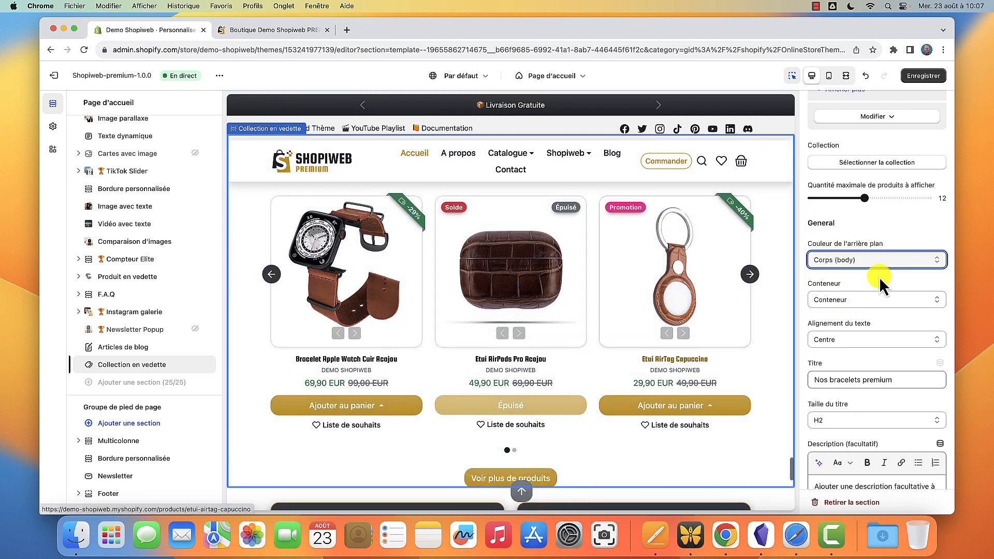
{"action": "left_click", "coordinate": [931, 300]}
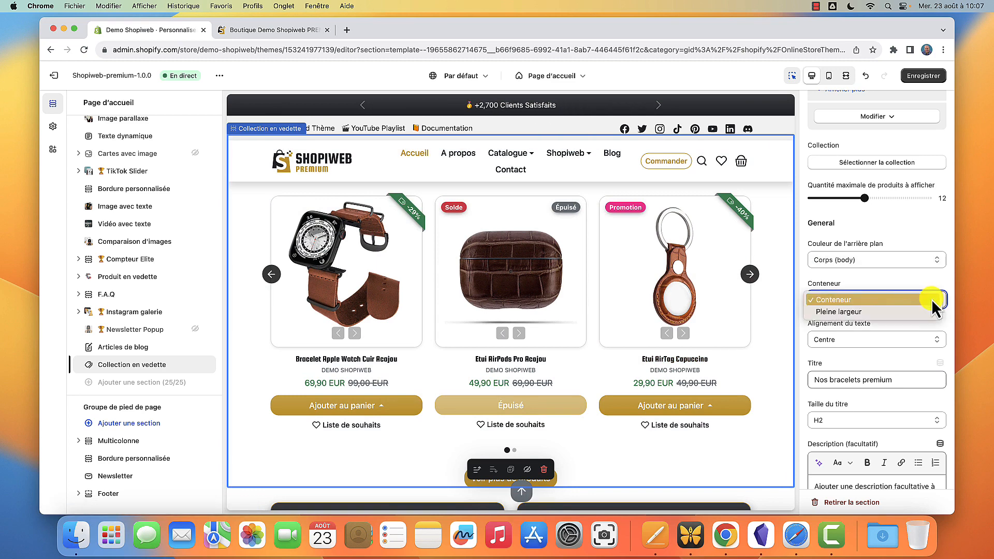
{"action": "left_click", "coordinate": [908, 312]}
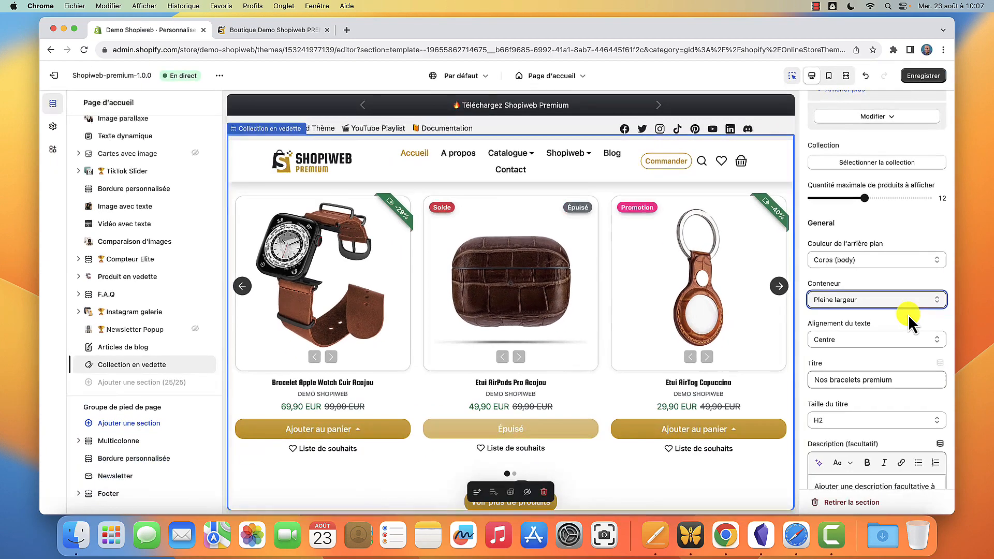
{"action": "left_click", "coordinate": [943, 351]}
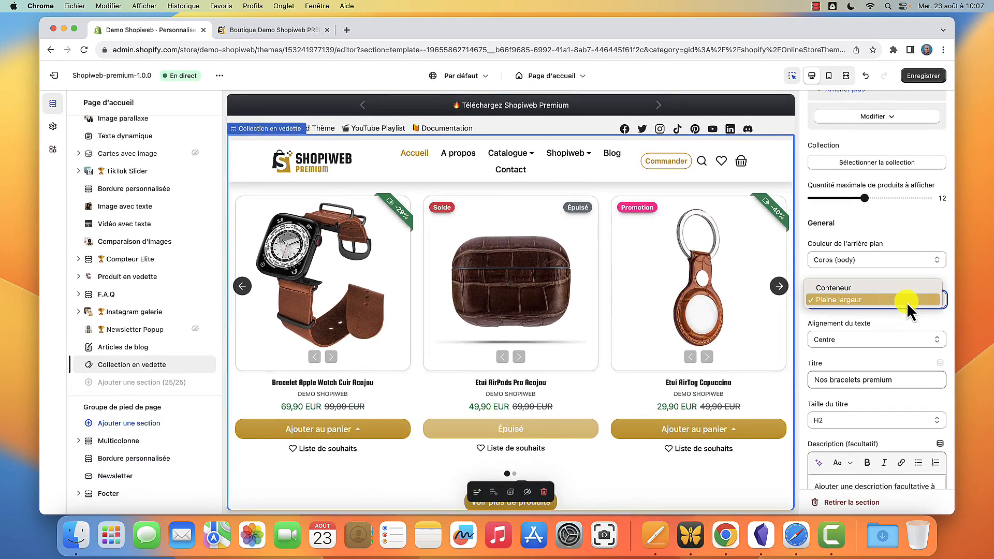
{"action": "left_click", "coordinate": [906, 291]}
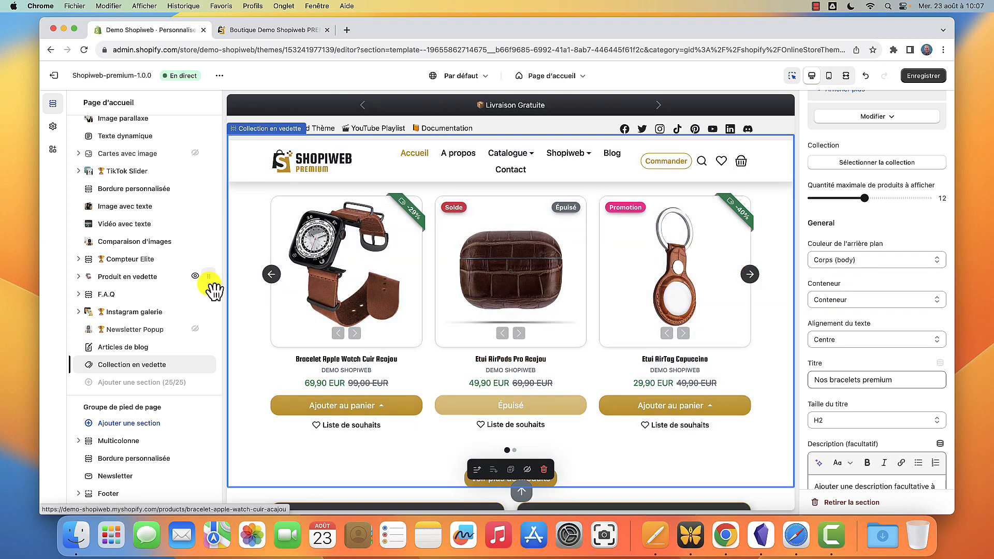
{"action": "scroll", "coordinate": [680, 348], "scroll_direction": "down", "scroll_amount": 10}
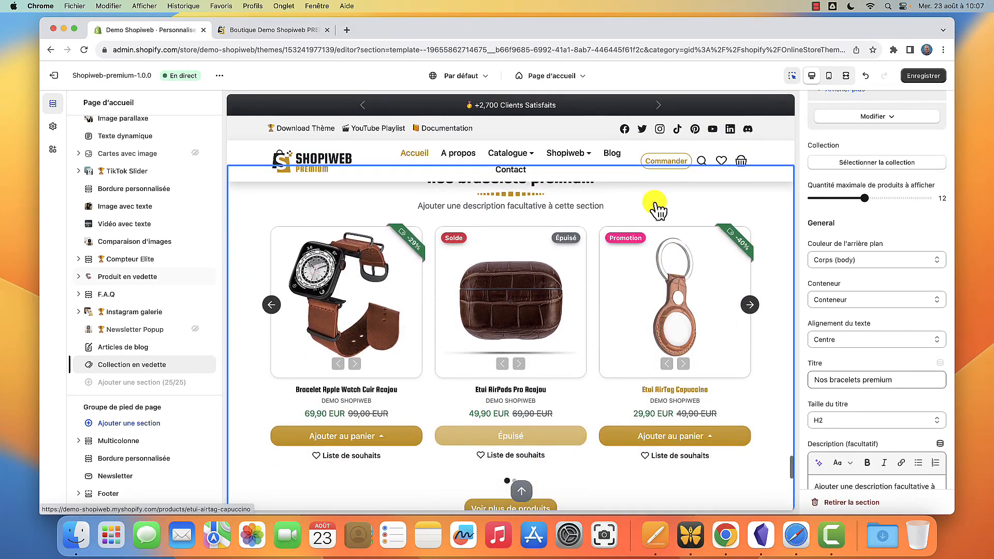
- View the Produits ou Collection en vedette section on the demo store's site, and return to the theme editor
{"action": "left_click", "coordinate": [256, 29]}
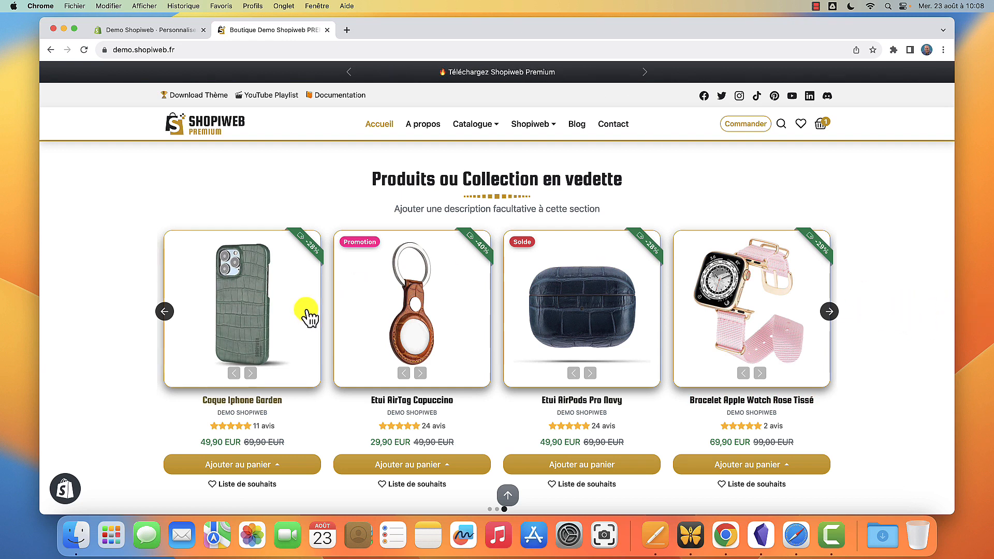
{"action": "left_click", "coordinate": [157, 29]}
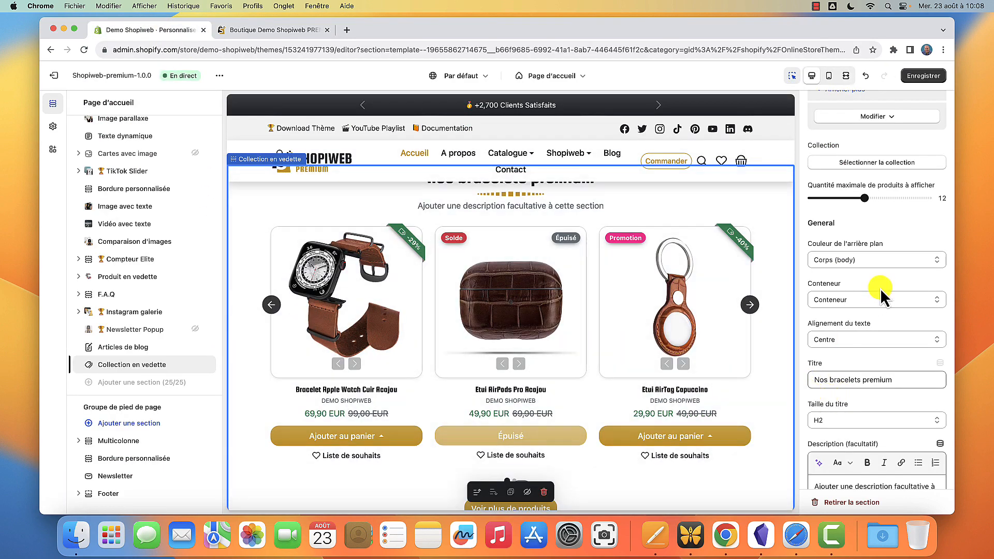
- Try the Gauche text alignment on the Collection en vedette section, and set it back to Centre
{"action": "left_click", "coordinate": [891, 341]}
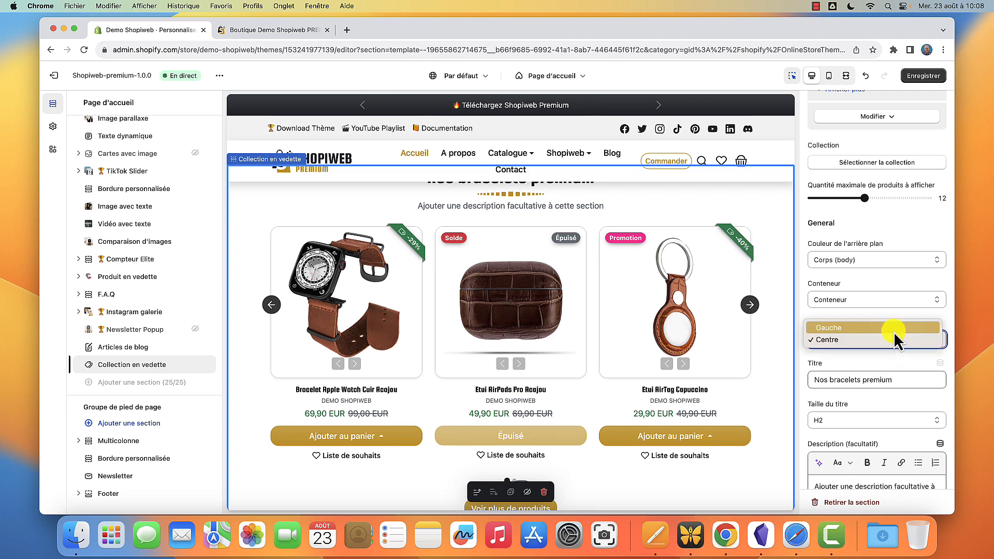
{"action": "left_click", "coordinate": [894, 331]}
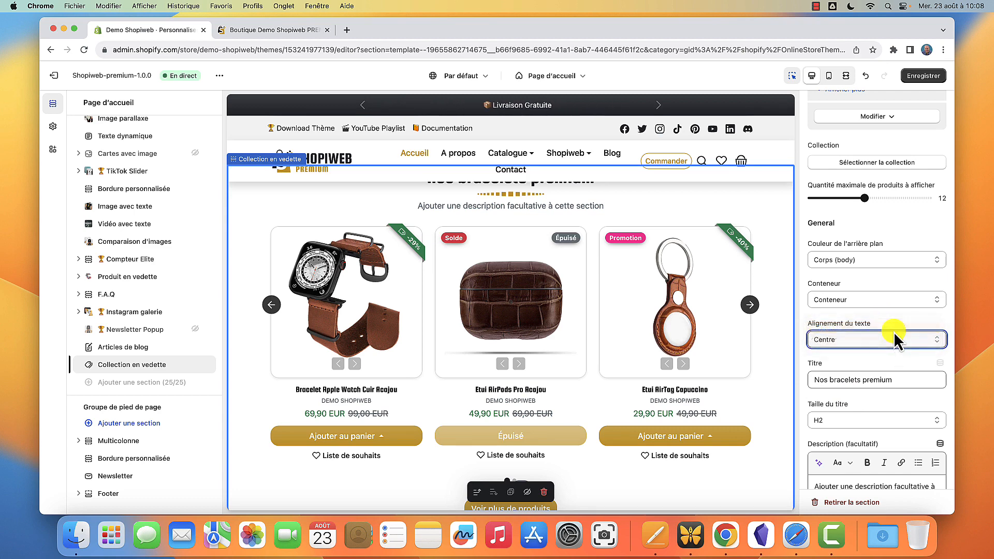
{"action": "scroll", "coordinate": [563, 269], "scroll_direction": "up", "scroll_amount": 3}
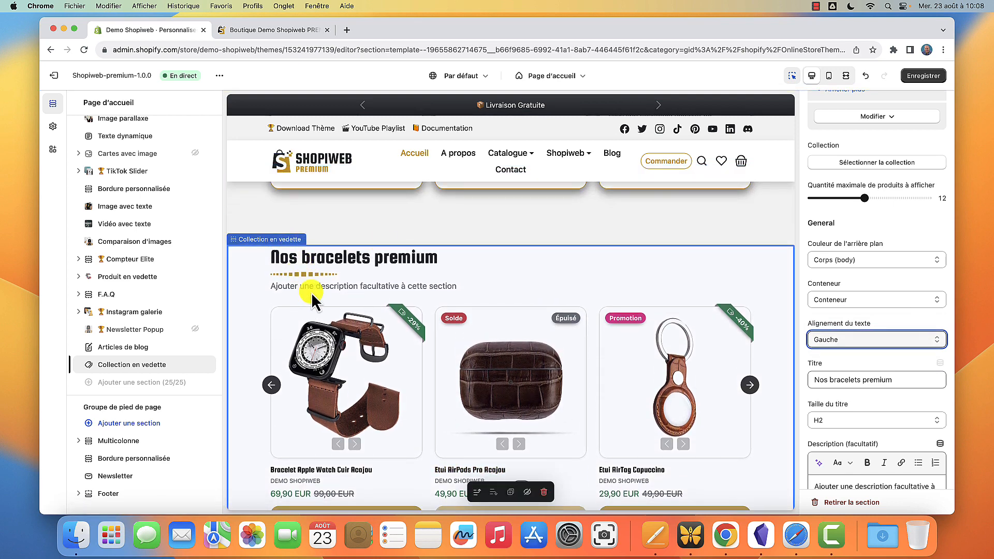
{"action": "left_click", "coordinate": [880, 340]}
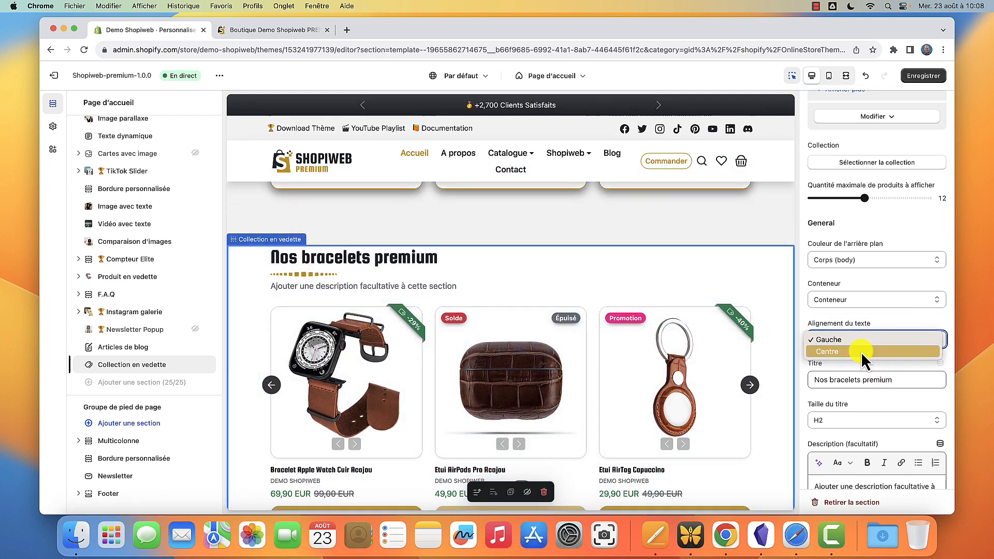
{"action": "left_click", "coordinate": [862, 352]}
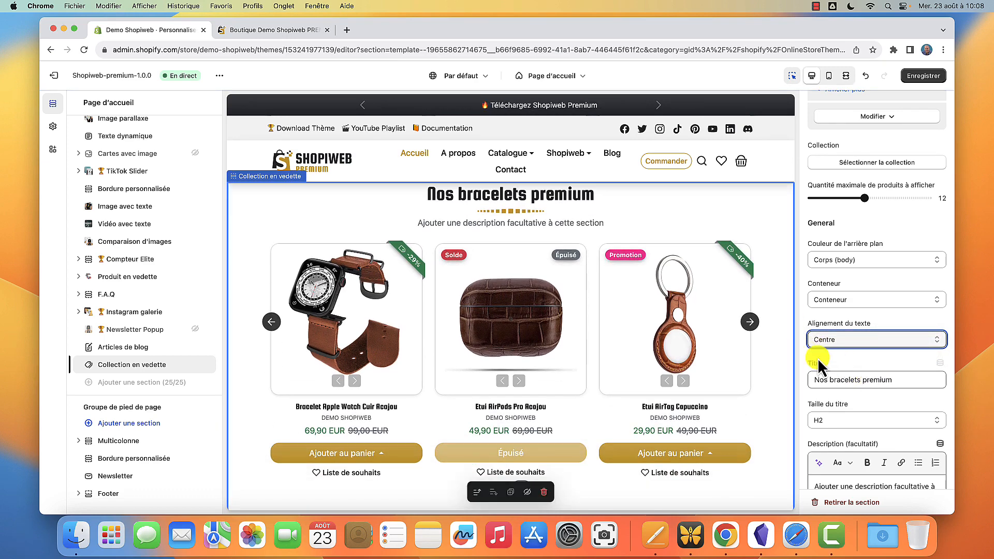
- Replace the Collection en vedette section's title with "Notre collection 100% cuir"
{"action": "scroll", "coordinate": [824, 358], "scroll_direction": "down", "scroll_amount": 1}
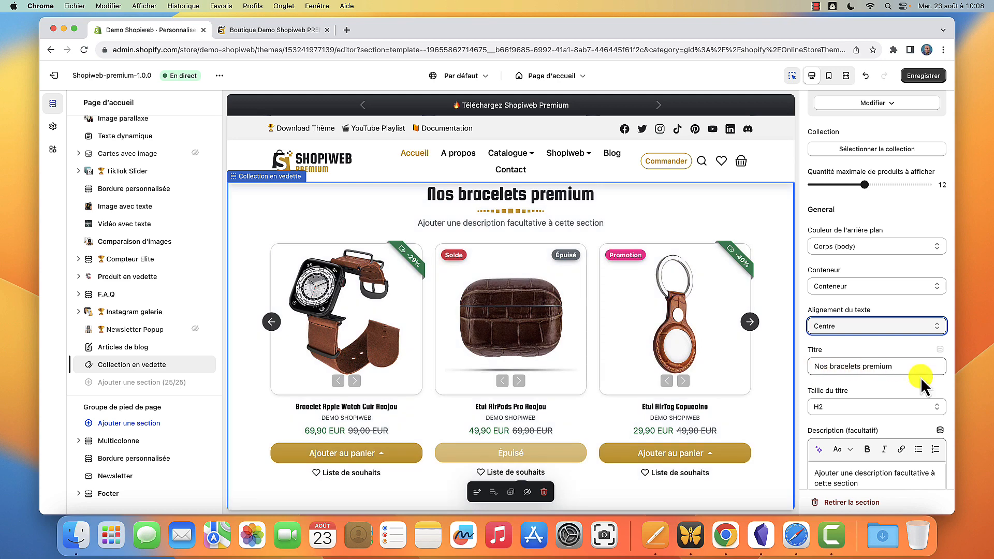
{"action": "left_click", "coordinate": [912, 365]}
{"action": "triple_click", "coordinate": [911, 365]}
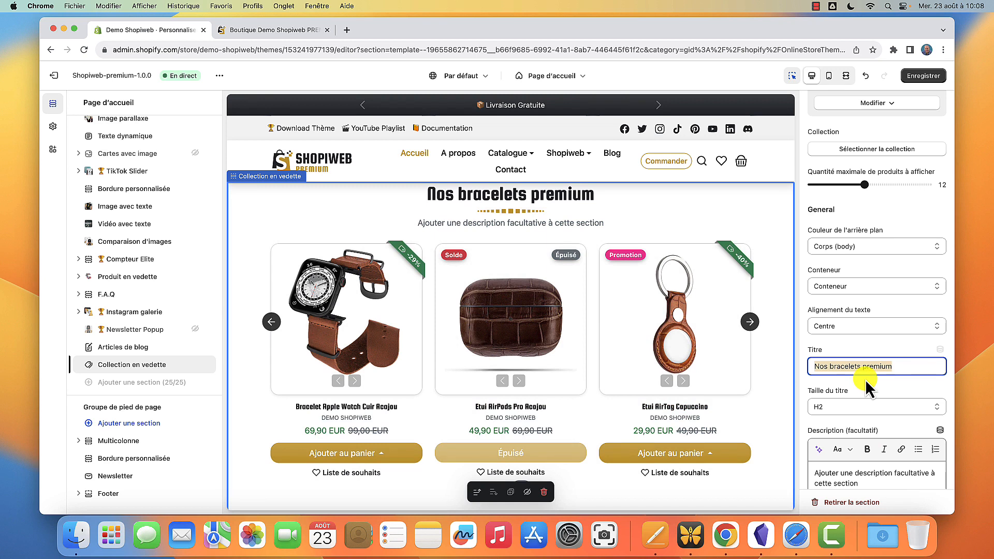
{"action": "type", "text": "Notre collecti"}
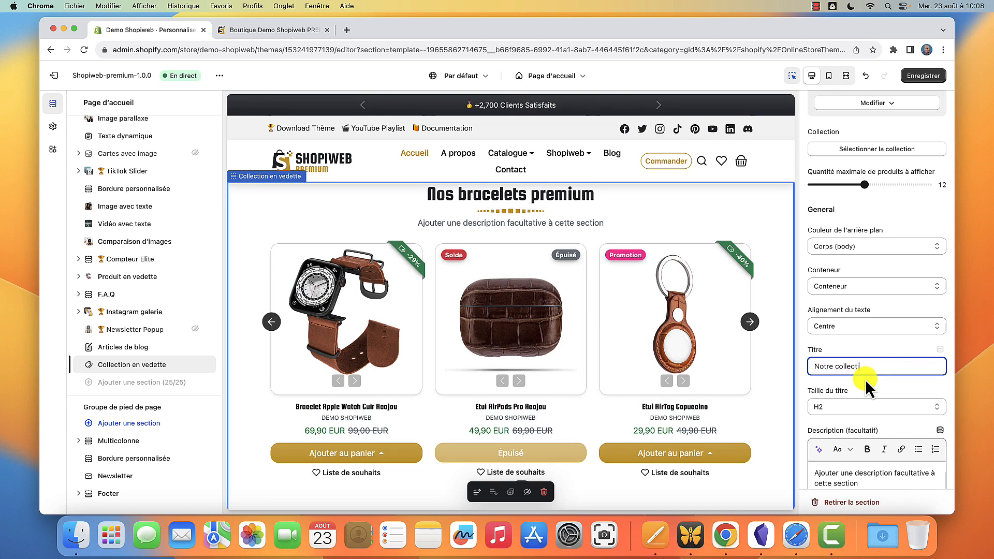
{"action": "type", "text": "on 100"}
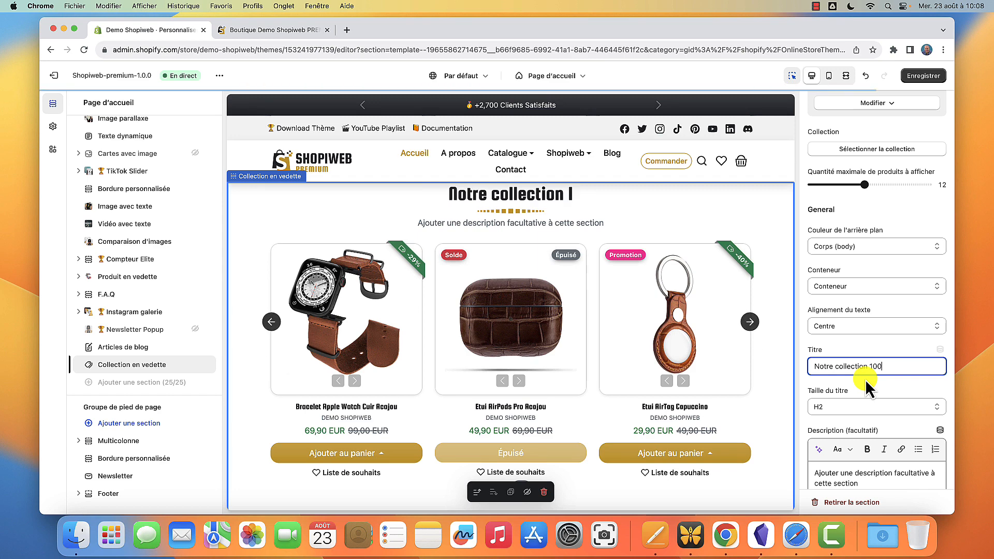
{"action": "type", "text": "% cuir"}
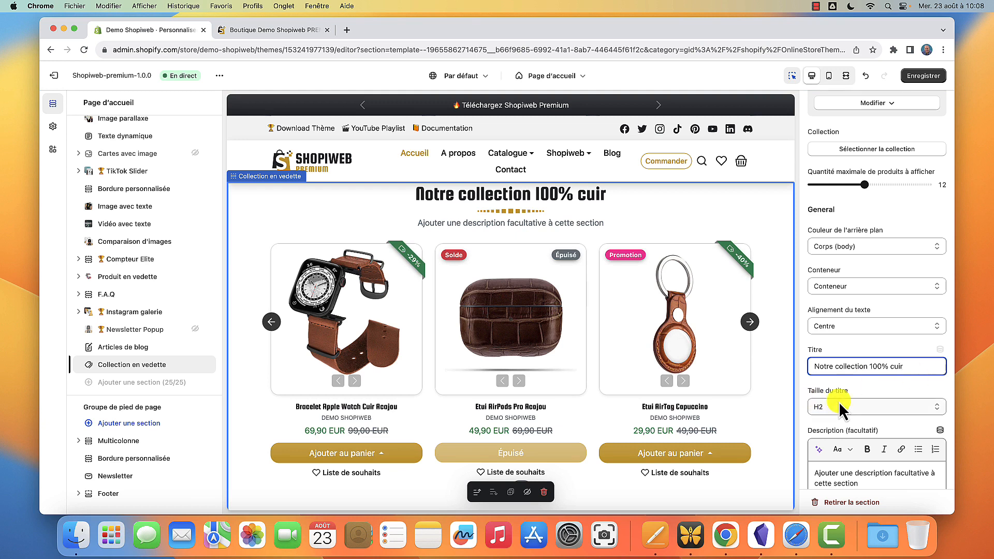
- Try the H1 and H3 title sizes on the section, and set the title size back to H2
{"action": "scroll", "coordinate": [862, 394], "scroll_direction": "down", "scroll_amount": 2}
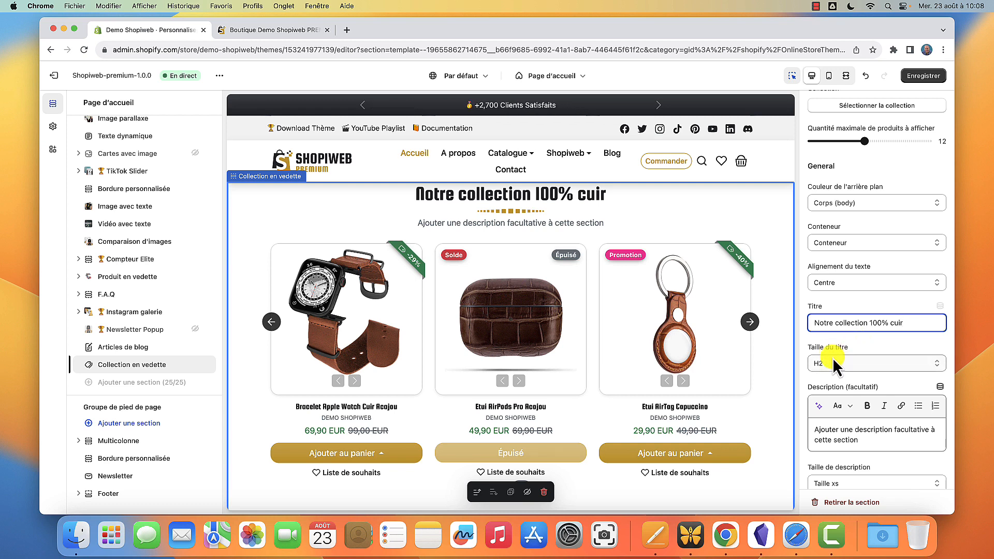
{"action": "left_click", "coordinate": [847, 364]}
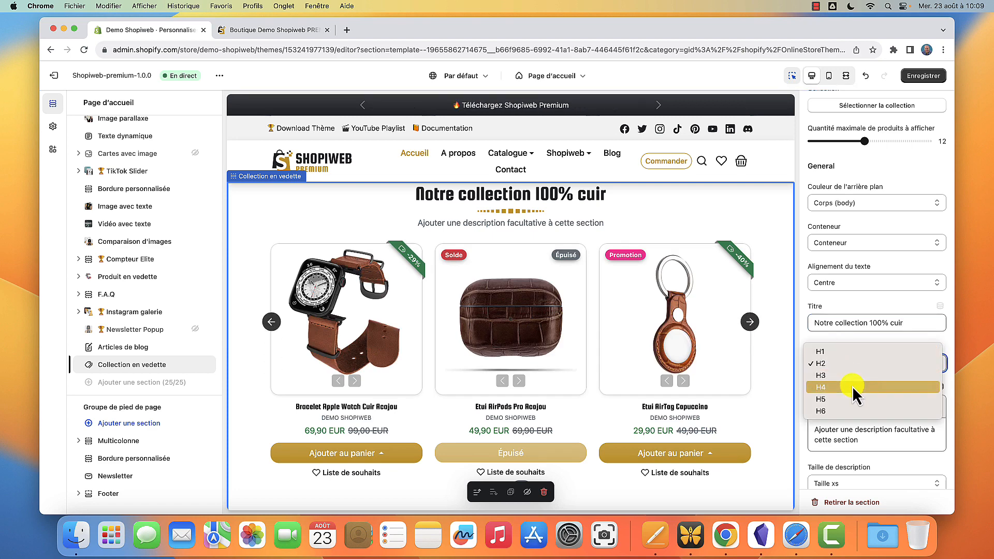
{"action": "left_click", "coordinate": [844, 347]}
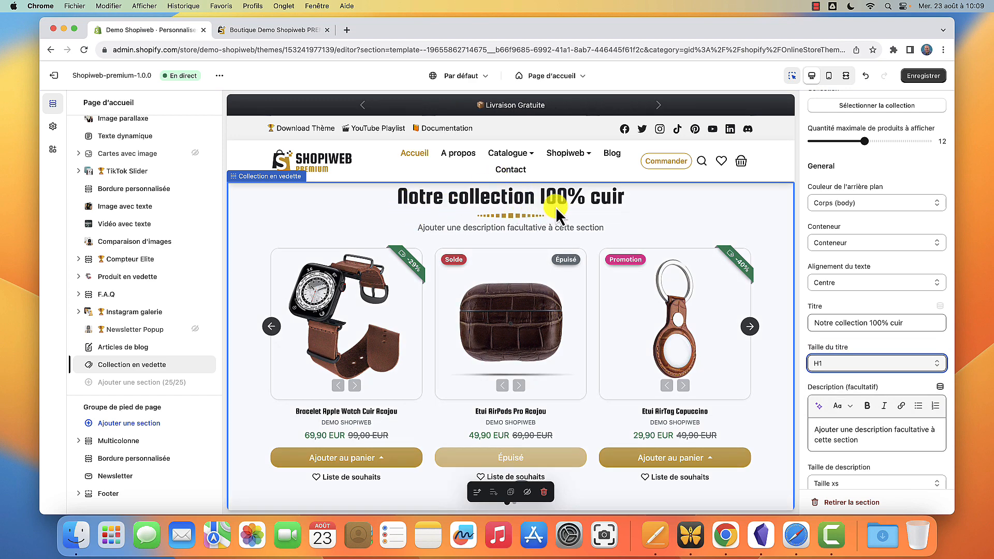
{"action": "left_click", "coordinate": [864, 366]}
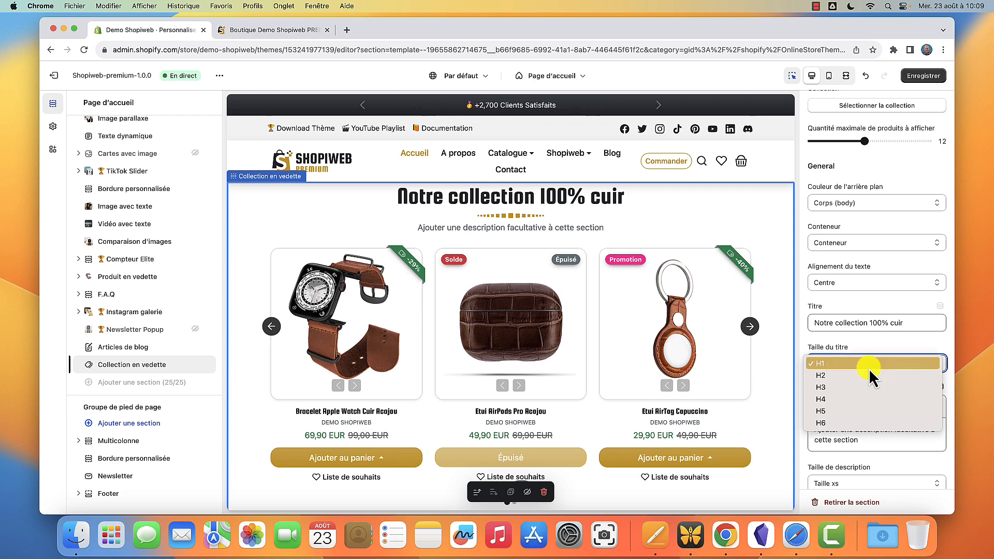
{"action": "left_click", "coordinate": [860, 377]}
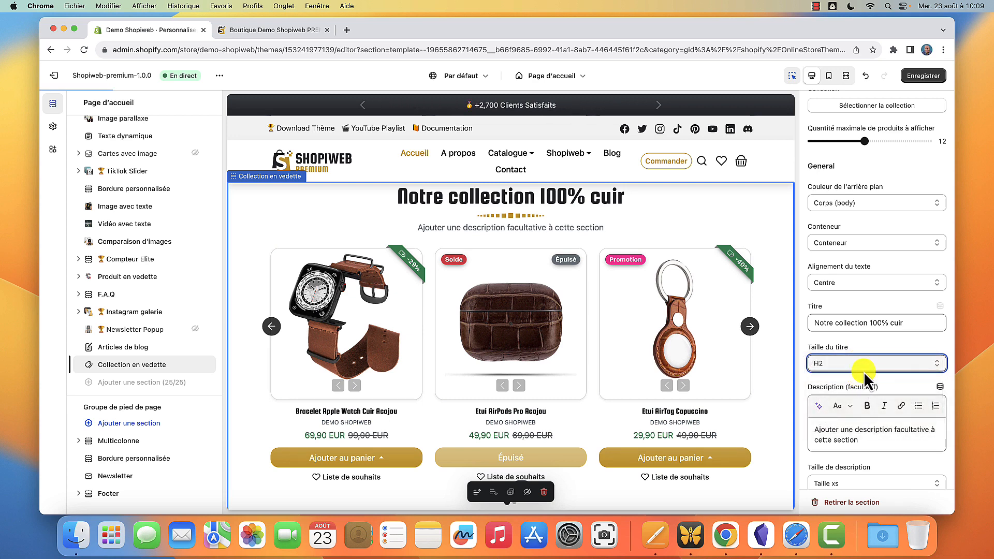
{"action": "left_click", "coordinate": [862, 365]}
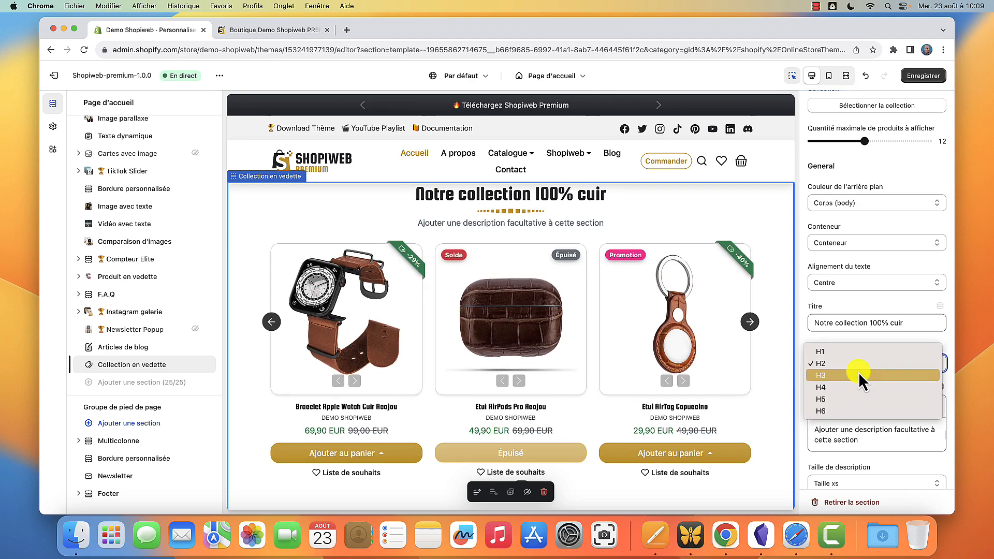
{"action": "left_click", "coordinate": [856, 374]}
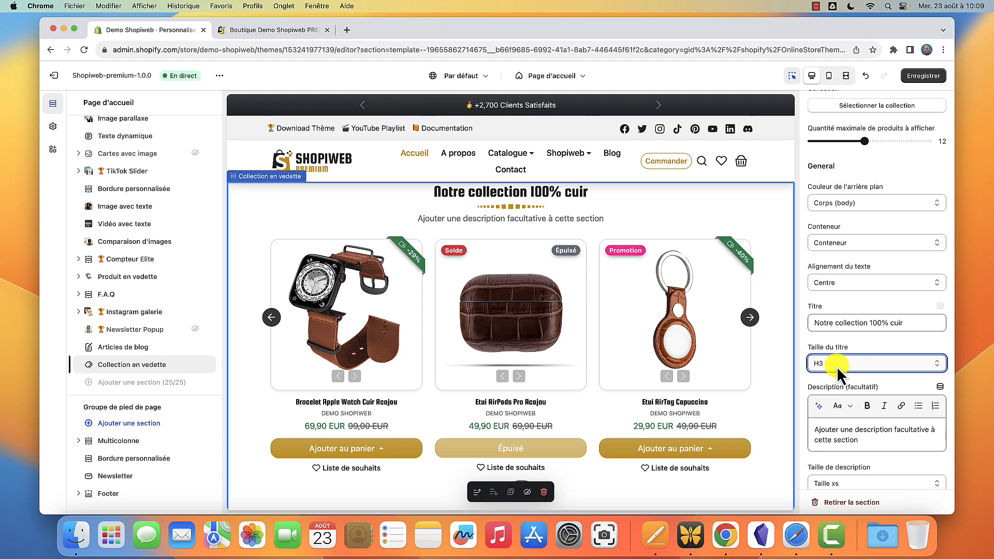
{"action": "left_click", "coordinate": [836, 367]}
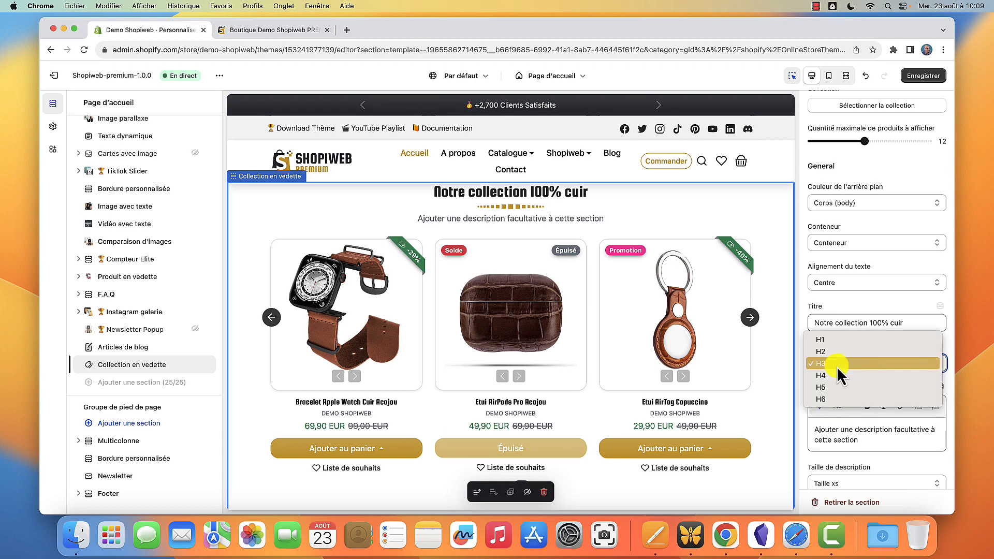
{"action": "left_click", "coordinate": [840, 351]}
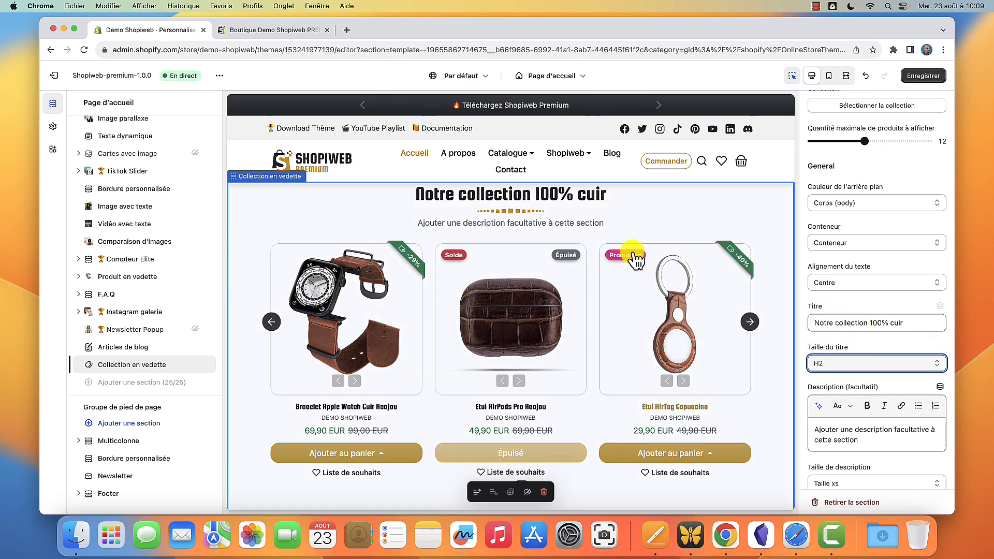
- Replace the section's description with "Faites-vous plaisir avec notre collection d'accessoires mobiles assortie et élégante"
{"action": "left_click", "coordinate": [867, 440]}
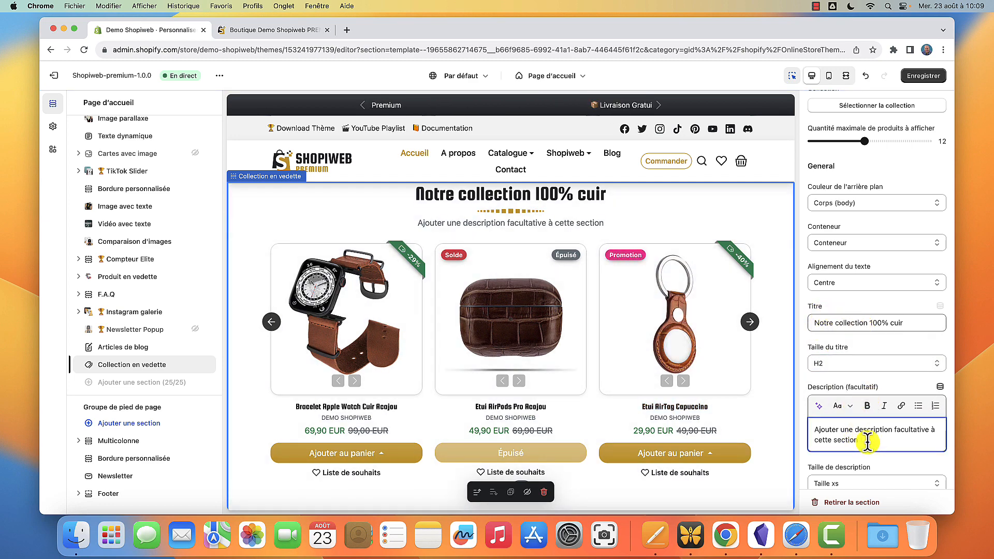
{"action": "key", "text": "super+a"}
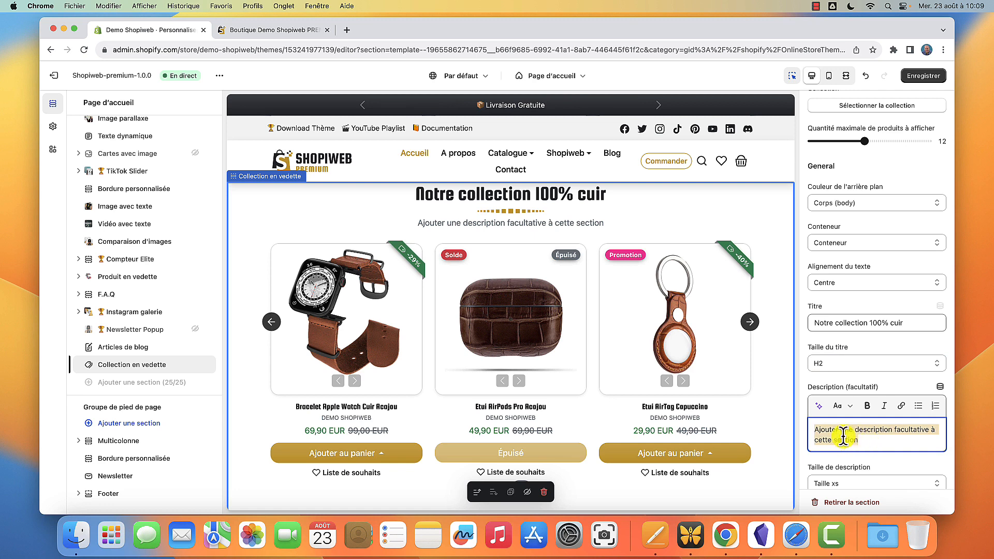
{"action": "type", "text": "Faites-vous"}
{"action": "type", "text": " palisir"}
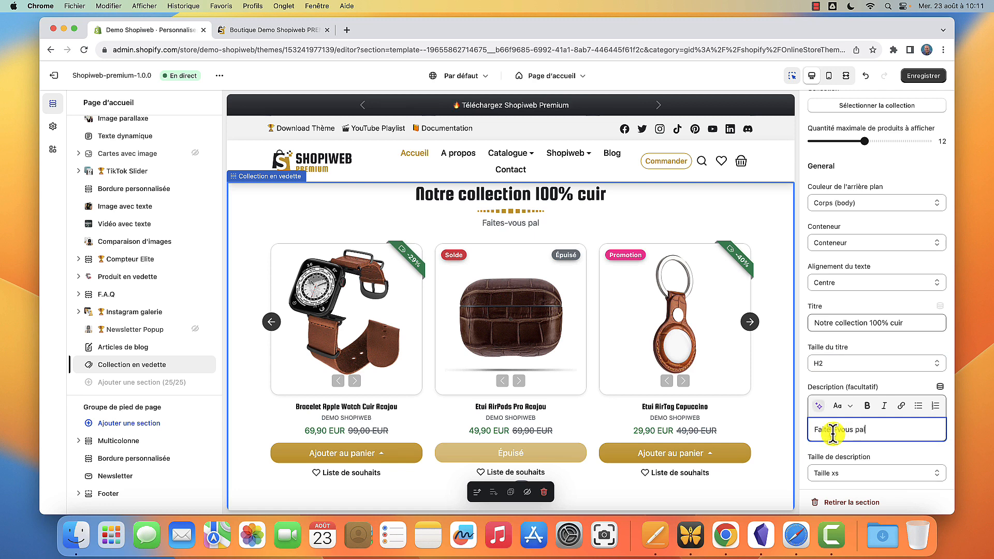
{"action": "key", "text": "BackSpace"}
{"action": "key", "text": "BackSpace"}
{"action": "key", "text": "BackSpace"}
{"action": "key", "text": "BackSpace"}
{"action": "key", "text": "BackSpace"}
{"action": "key", "text": "BackSpace"}
{"action": "type", "text": "li"}
{"action": "key", "text": "BackSpace"}
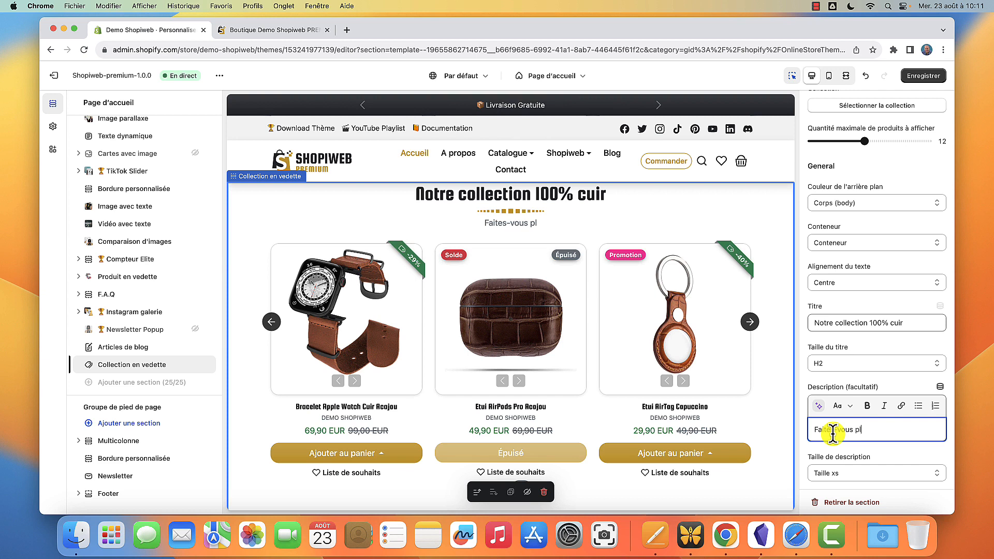
{"action": "type", "text": "aisir avec "}
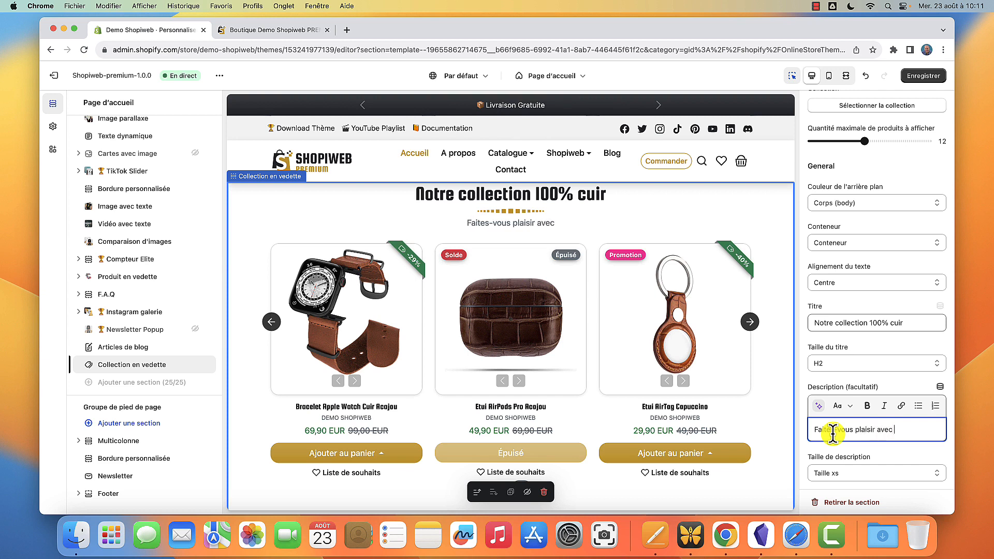
{"action": "type", "text": "notre collection "}
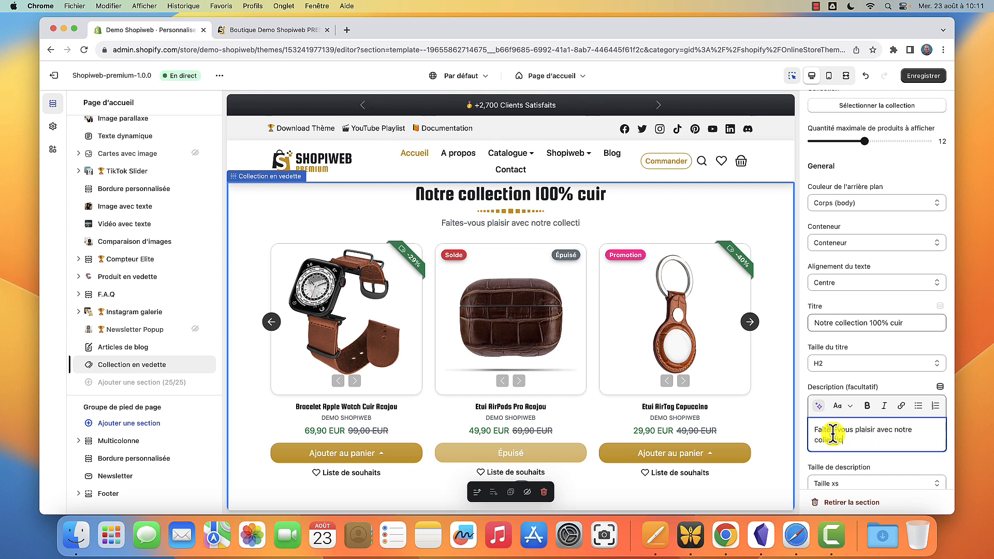
{"action": "type", "text": "d'accessoires"}
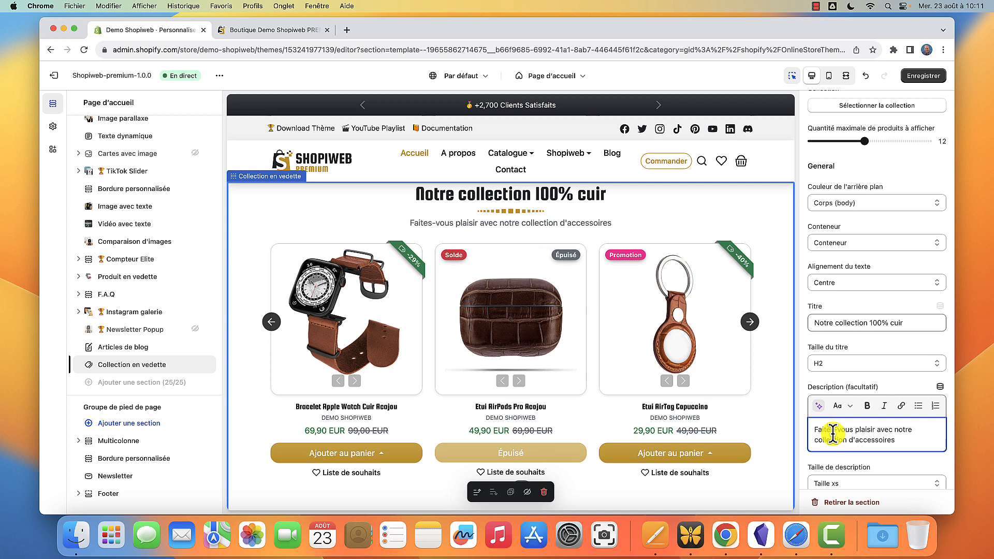
{"action": "type", "text": " mobiles"}
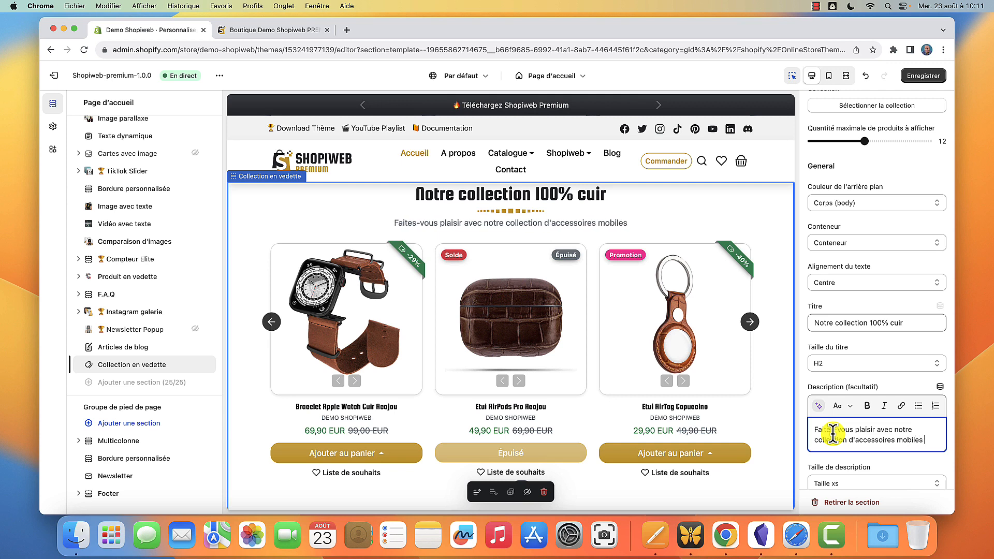
{"action": "type", "text": " assortie"}
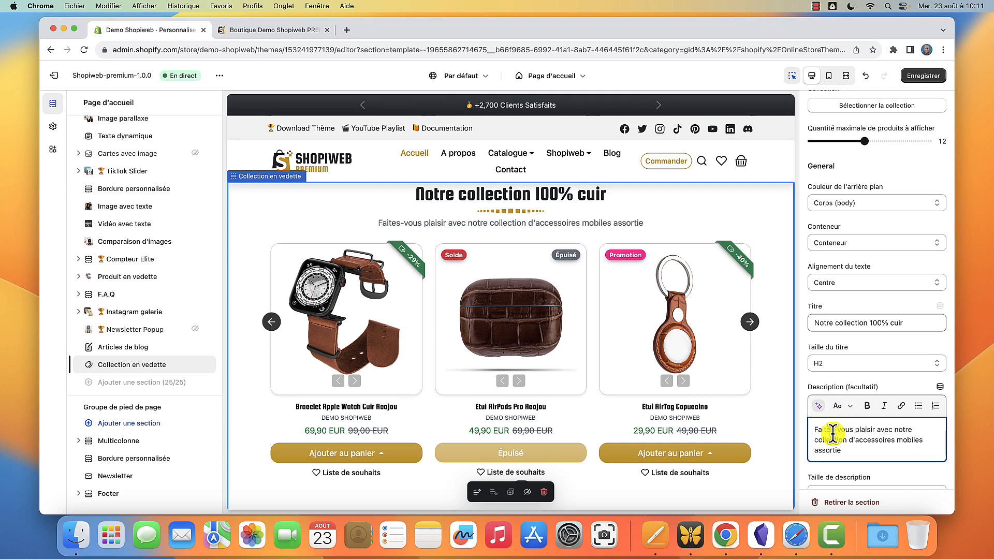
{"action": "type", "text": " et élégante"}
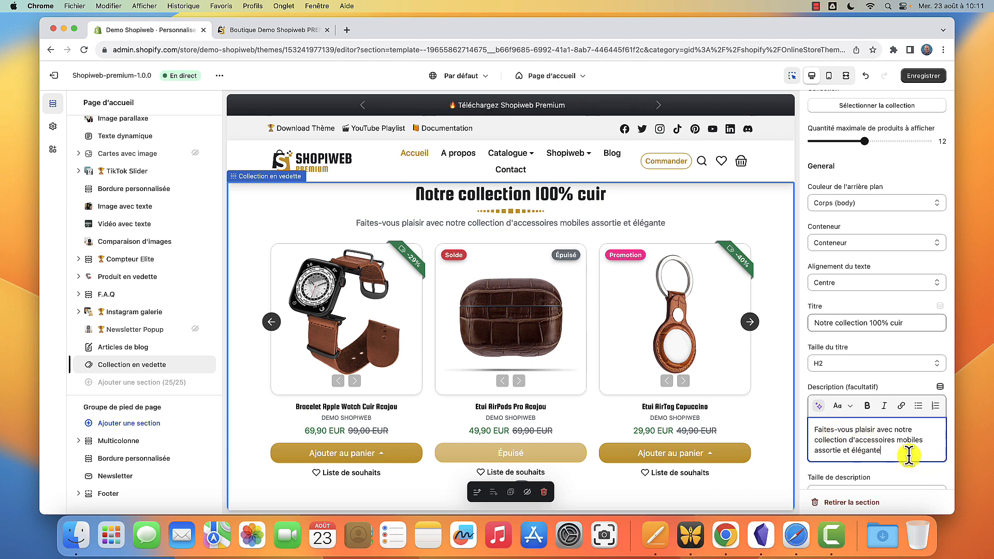
- Try the description sizes Taille m and Taille s on the section, and set the description size back to Taille xs
{"action": "scroll", "coordinate": [894, 373], "scroll_direction": "down", "scroll_amount": 5}
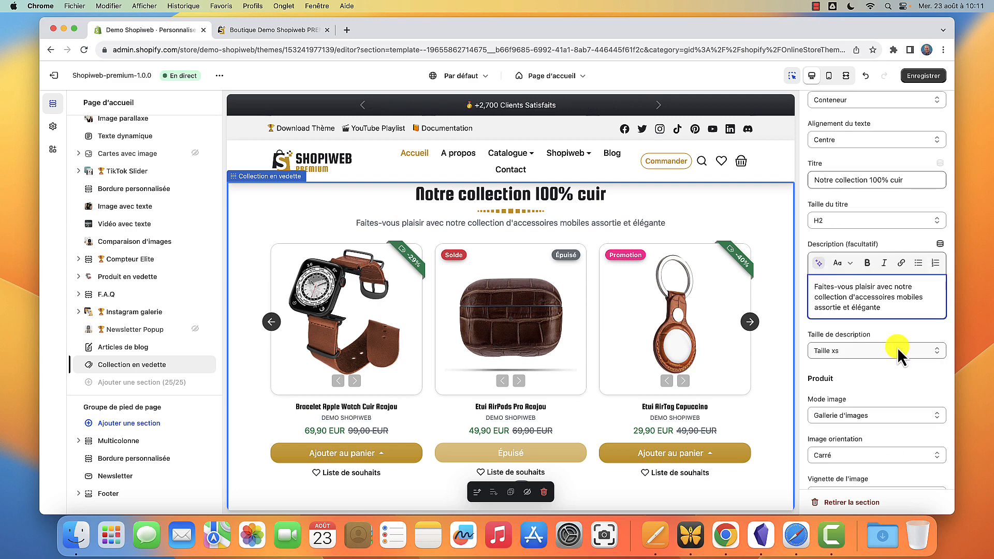
{"action": "left_click", "coordinate": [894, 349]}
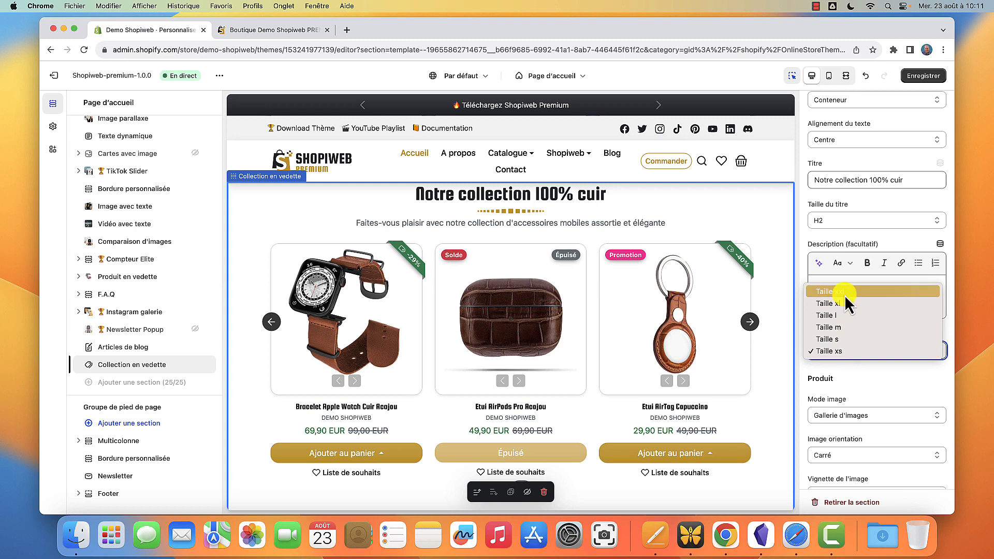
{"action": "left_click", "coordinate": [844, 331]}
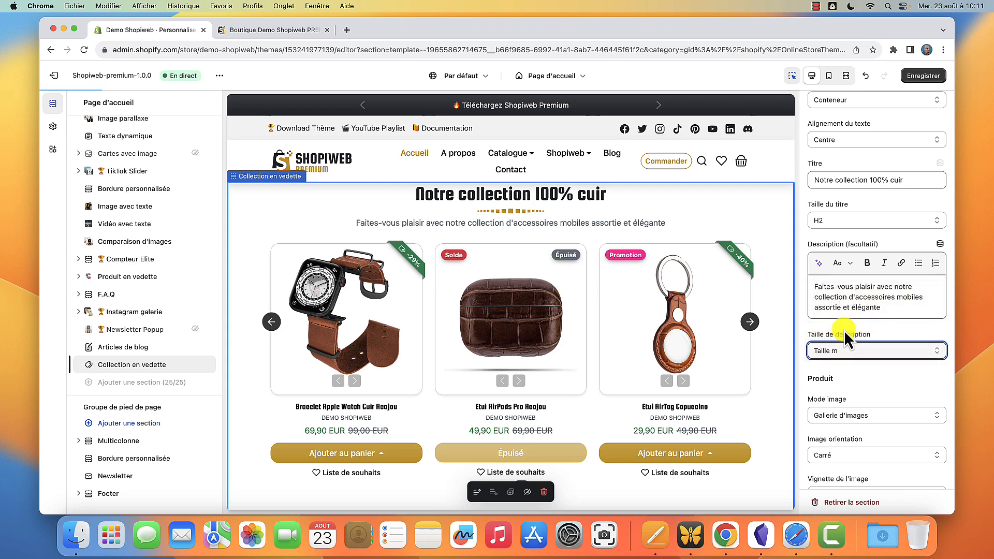
{"action": "left_click", "coordinate": [885, 351]}
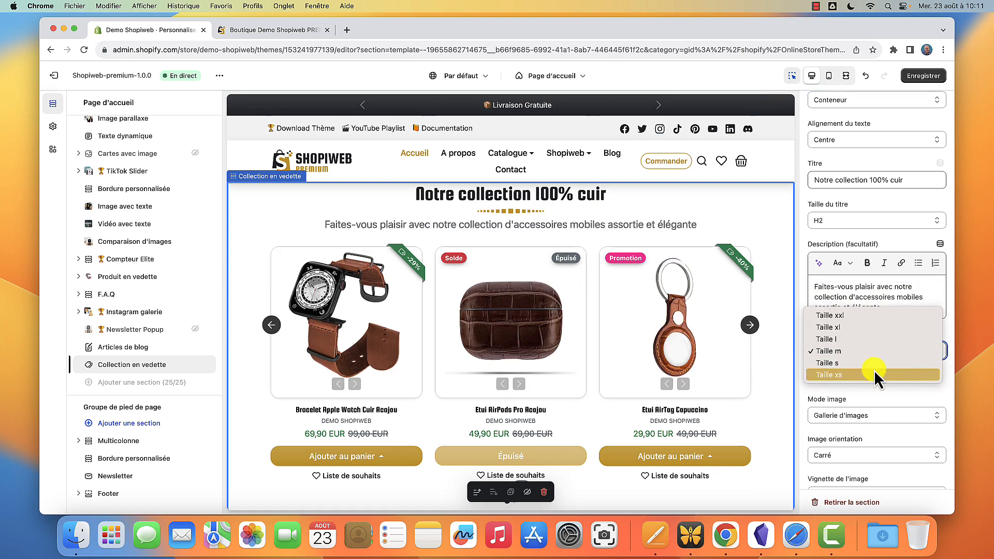
{"action": "left_click", "coordinate": [875, 363]}
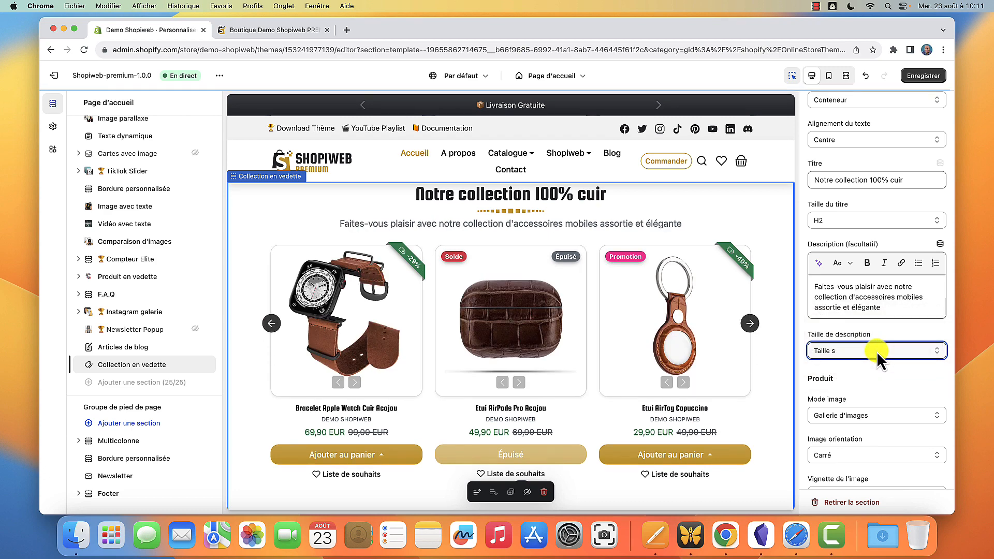
{"action": "left_click", "coordinate": [877, 351]}
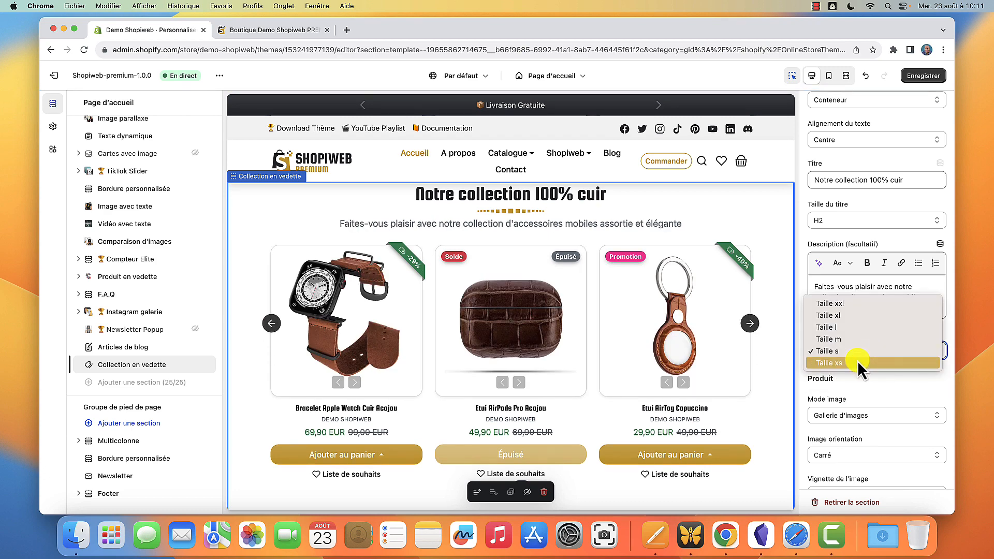
{"action": "left_click", "coordinate": [859, 363]}
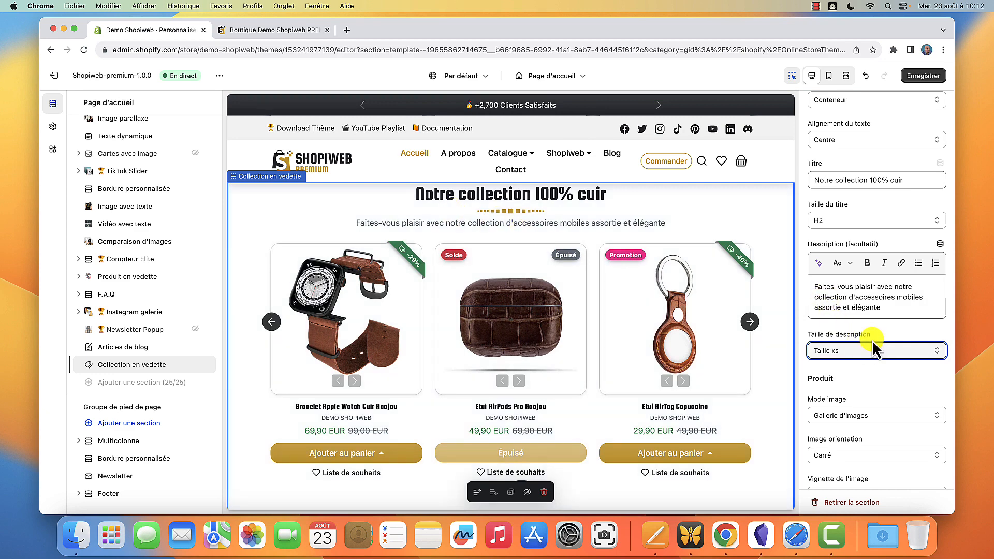
- Try the Changement au hover and Simple image modes on the product cards, and set the image mode back to Gallerie d'images
{"action": "scroll", "coordinate": [871, 380], "scroll_direction": "down", "scroll_amount": 3}
{"action": "scroll", "coordinate": [887, 298], "scroll_direction": "down", "scroll_amount": 1}
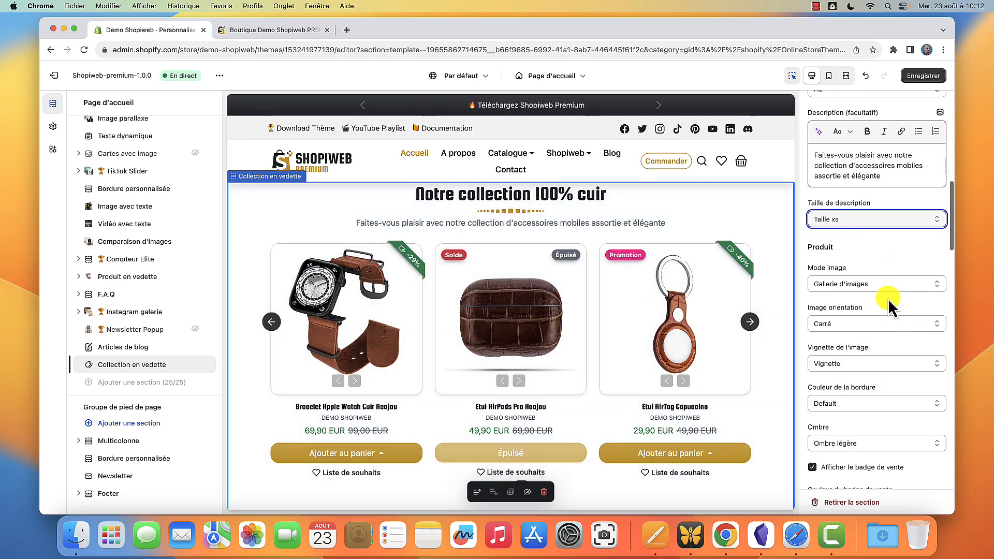
{"action": "left_click", "coordinate": [899, 286]}
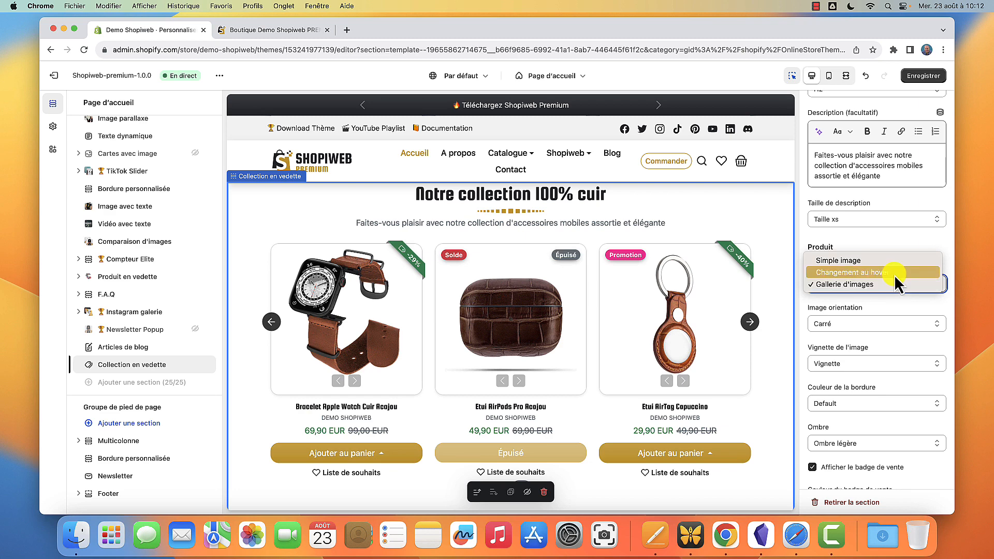
{"action": "left_click", "coordinate": [895, 274]}
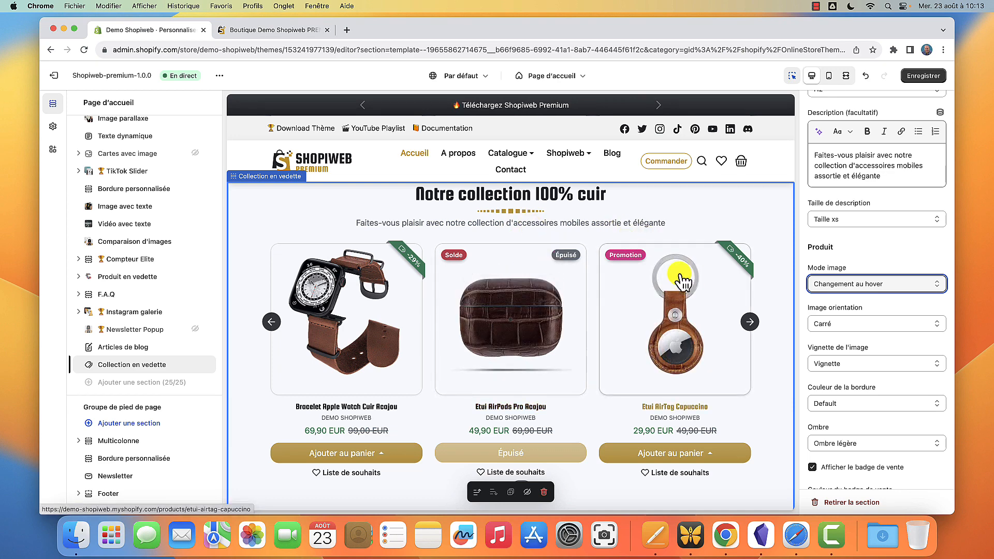
{"action": "left_click", "coordinate": [937, 285]}
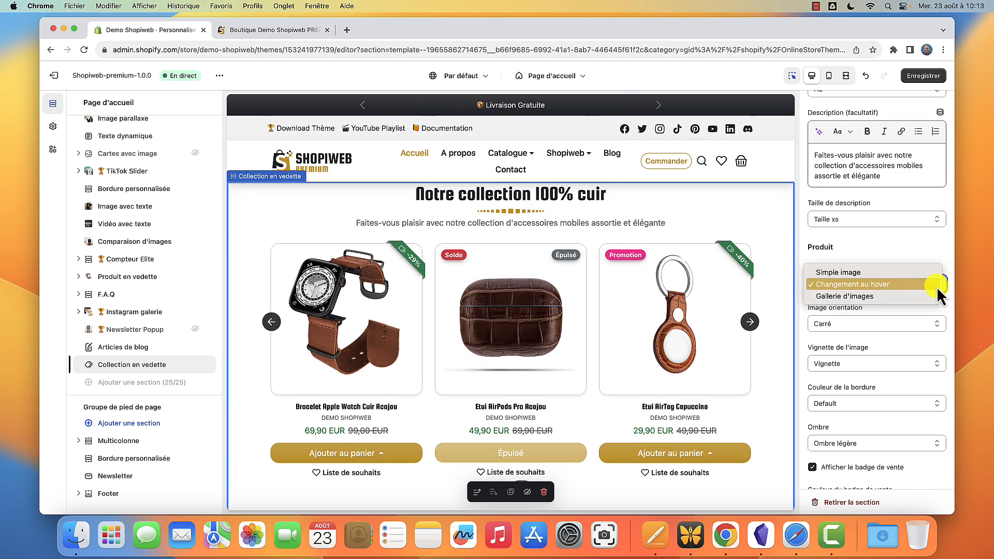
{"action": "left_click", "coordinate": [913, 275]}
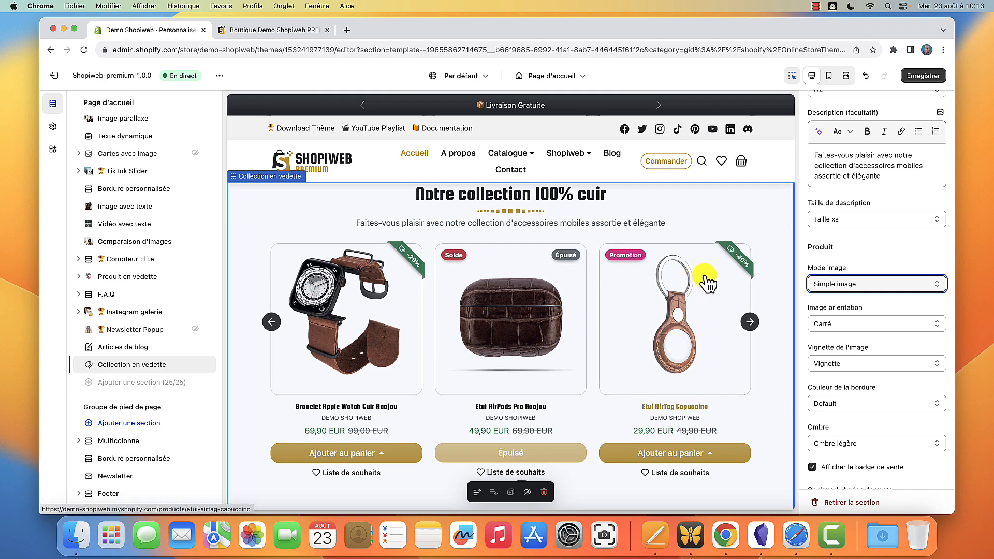
{"action": "left_click", "coordinate": [938, 289]}
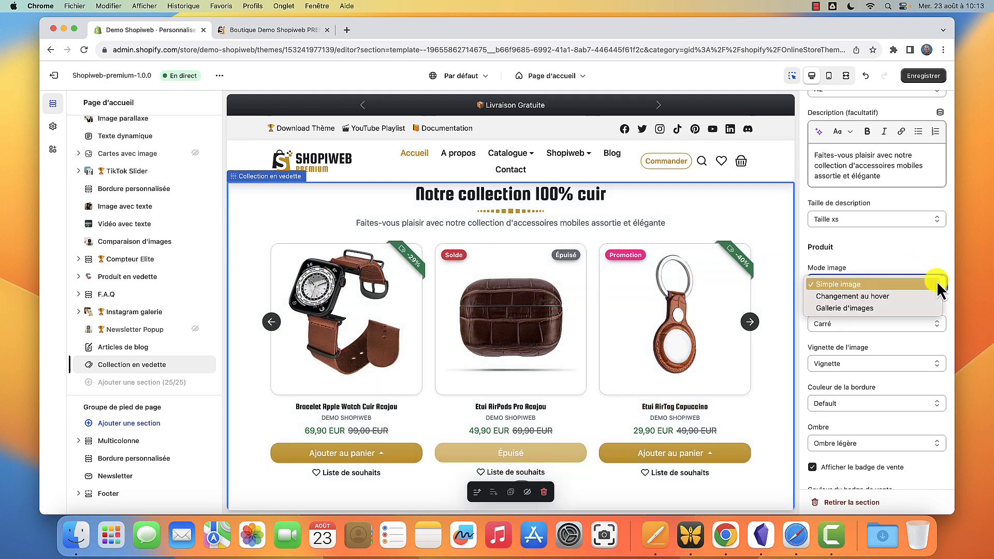
{"action": "left_click", "coordinate": [881, 309]}
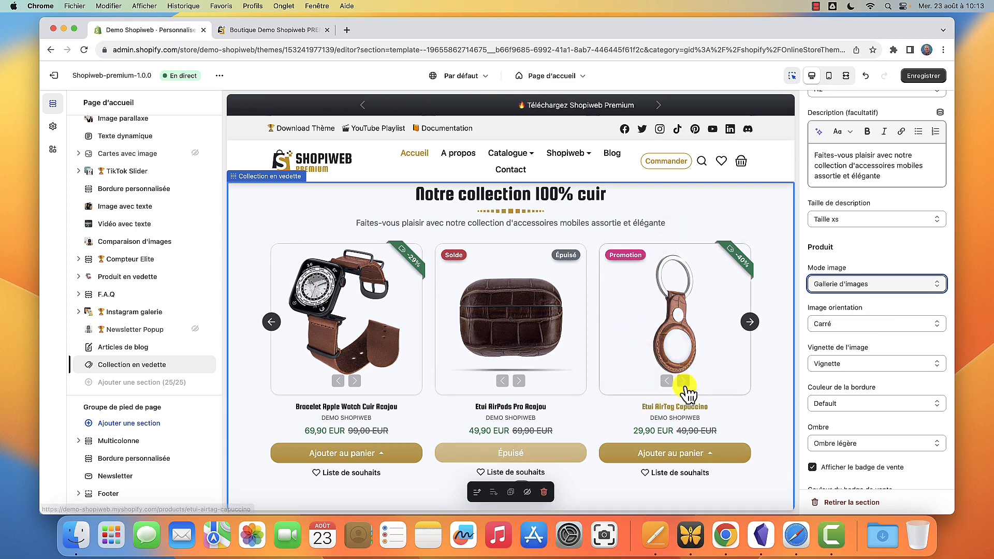
- Browse the image galleries of the AirPods Pro case and Apple Watch strap cards in the preview
{"action": "left_click", "coordinate": [518, 381]}
{"action": "left_click", "coordinate": [502, 381]}
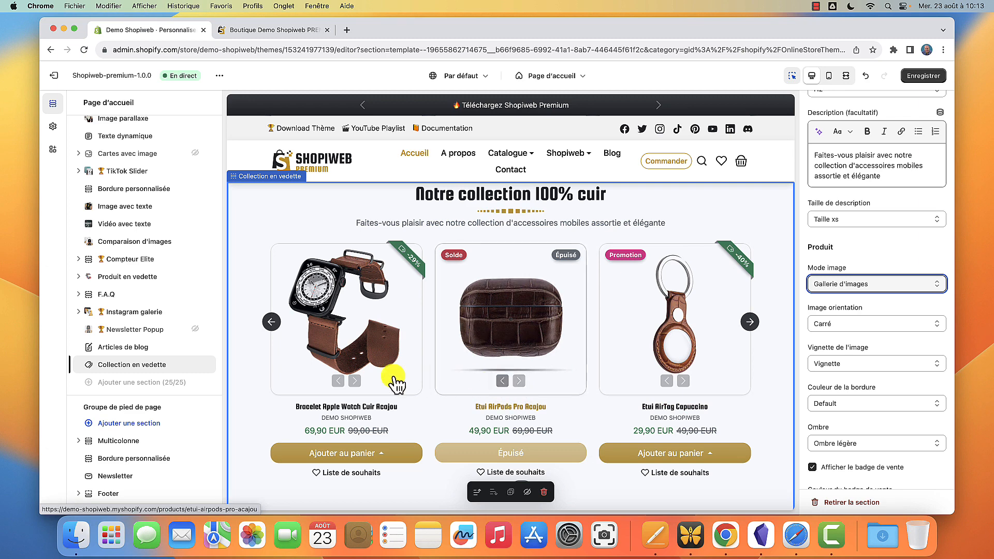
{"action": "left_click", "coordinate": [355, 381]}
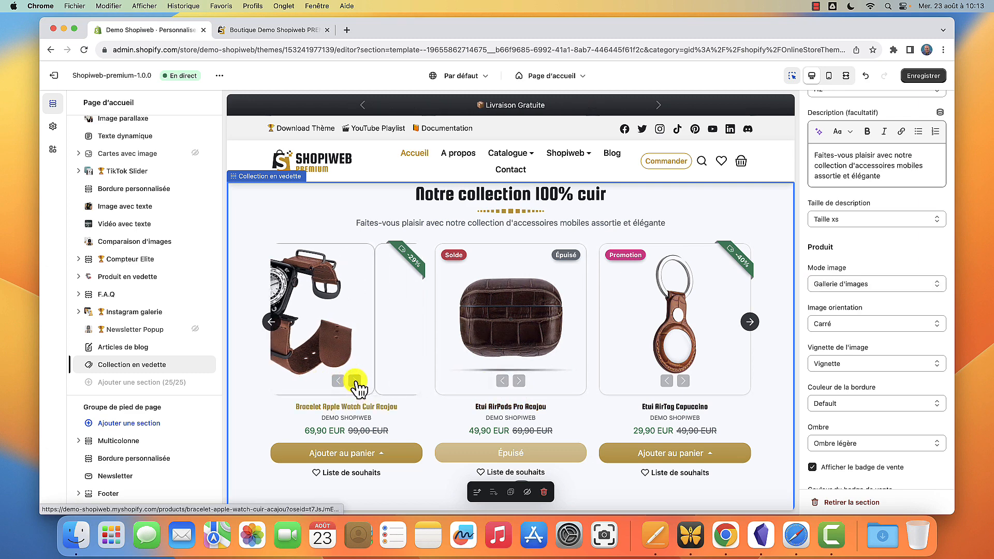
{"action": "left_click", "coordinate": [355, 382]}
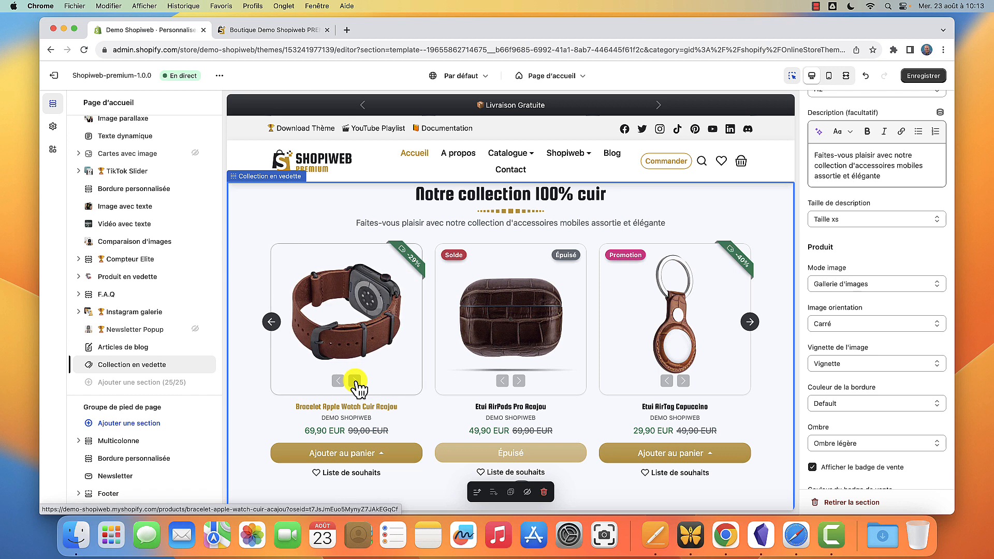
{"action": "left_click", "coordinate": [355, 381]}
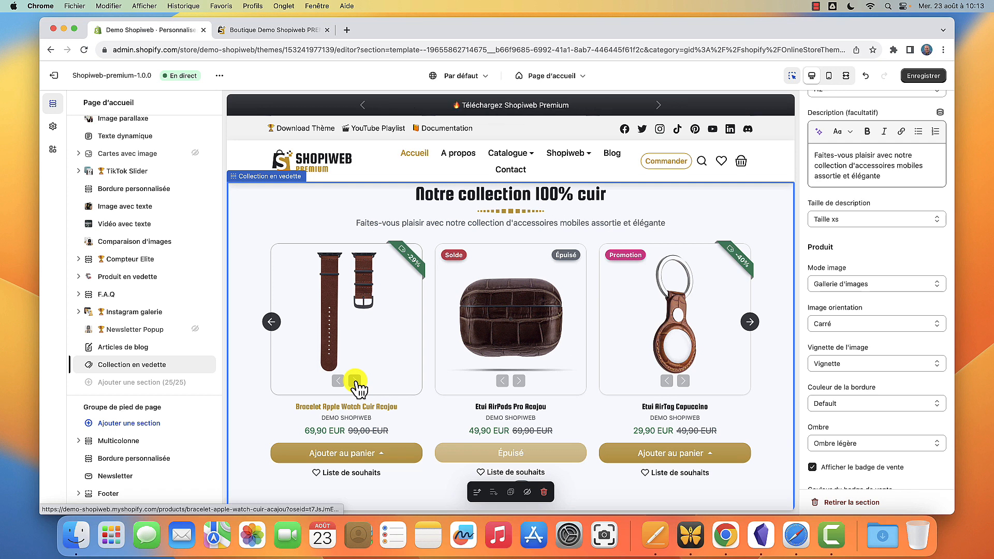
- Switch the image mode through Changement au hover and Simple image once more, then restore Gallerie d'images and preview the AirTag card's next image
{"action": "left_click", "coordinate": [850, 284]}
{"action": "left_click", "coordinate": [854, 273]}
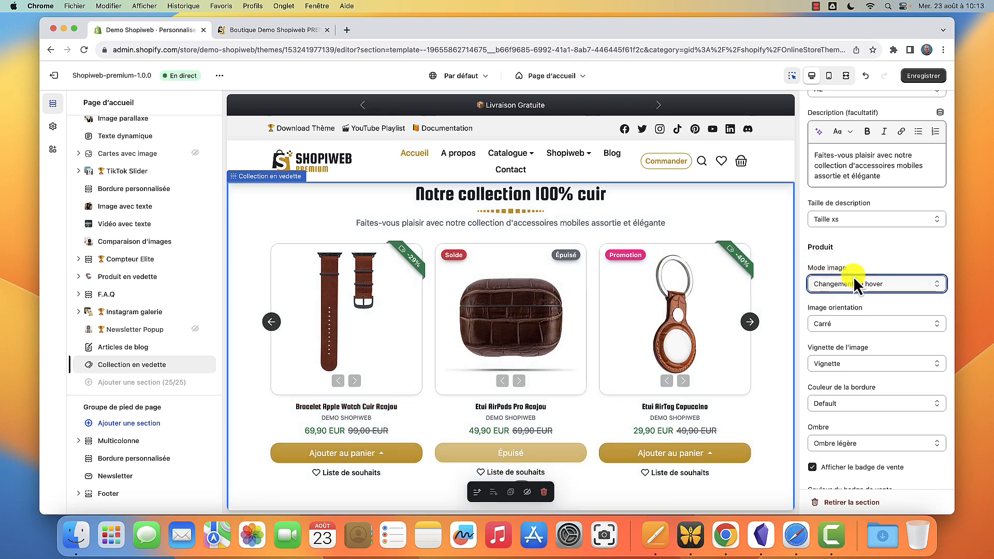
{"action": "left_click", "coordinate": [854, 282]}
{"action": "left_click", "coordinate": [853, 275]}
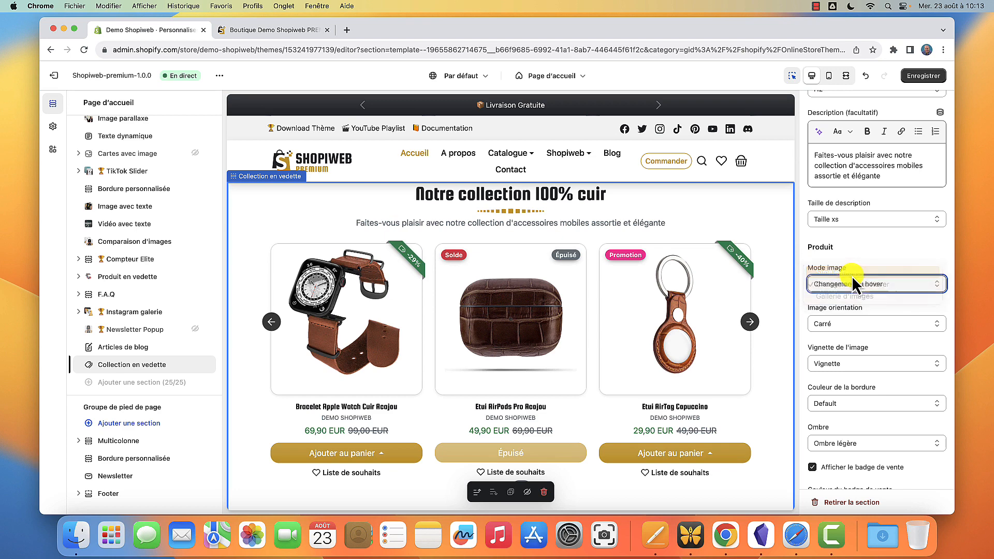
{"action": "left_click", "coordinate": [864, 286]}
{"action": "left_click", "coordinate": [865, 309]}
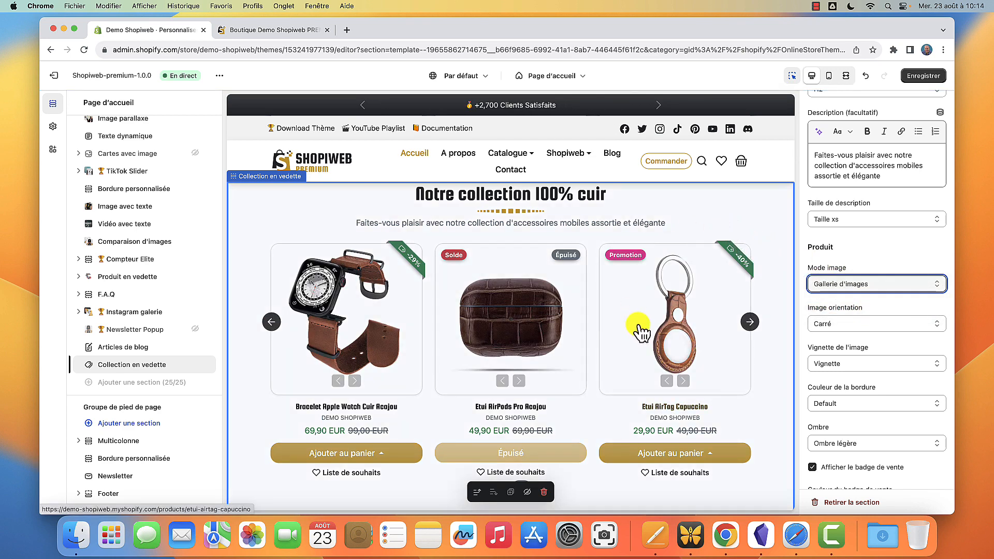
{"action": "left_click", "coordinate": [684, 382]}
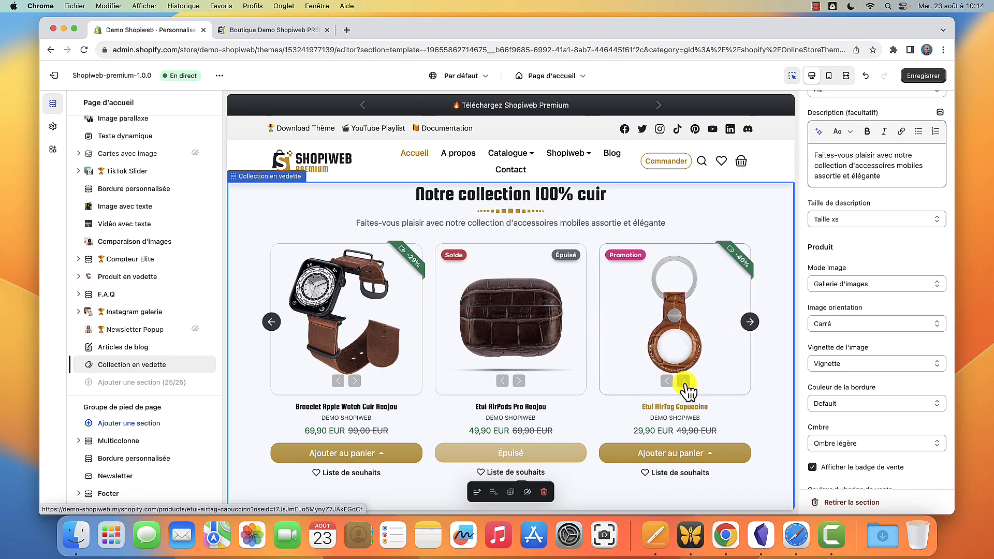
- Try the Paysage and Portrait orientations for the product images, and set the orientation back to Carré
{"action": "left_click", "coordinate": [918, 213]}
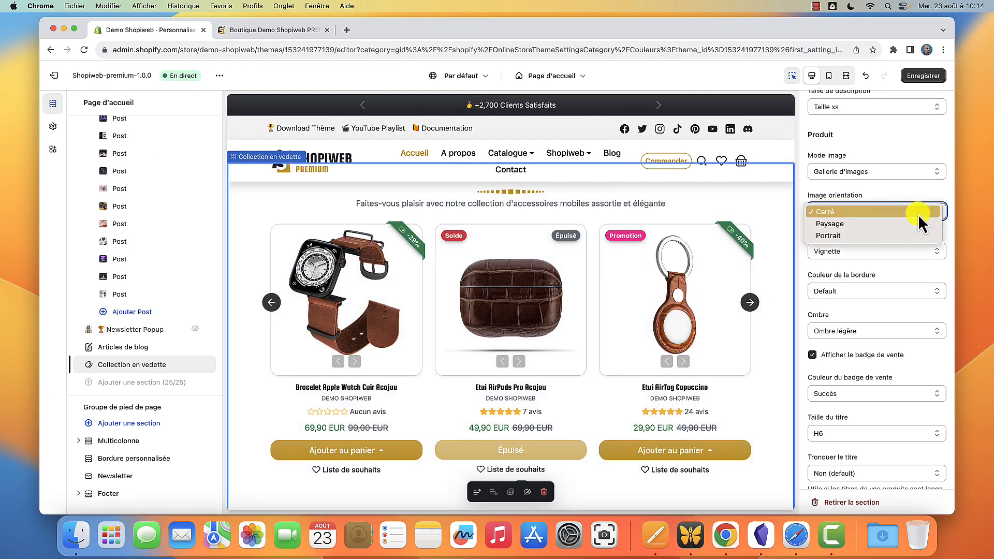
{"action": "left_click", "coordinate": [847, 225]}
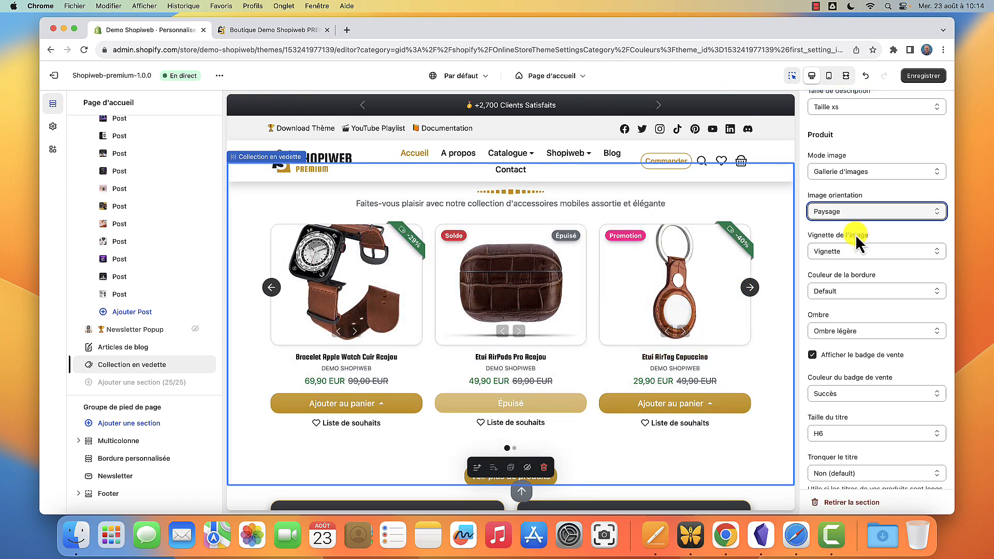
{"action": "left_click", "coordinate": [855, 212]}
{"action": "left_click", "coordinate": [851, 222]}
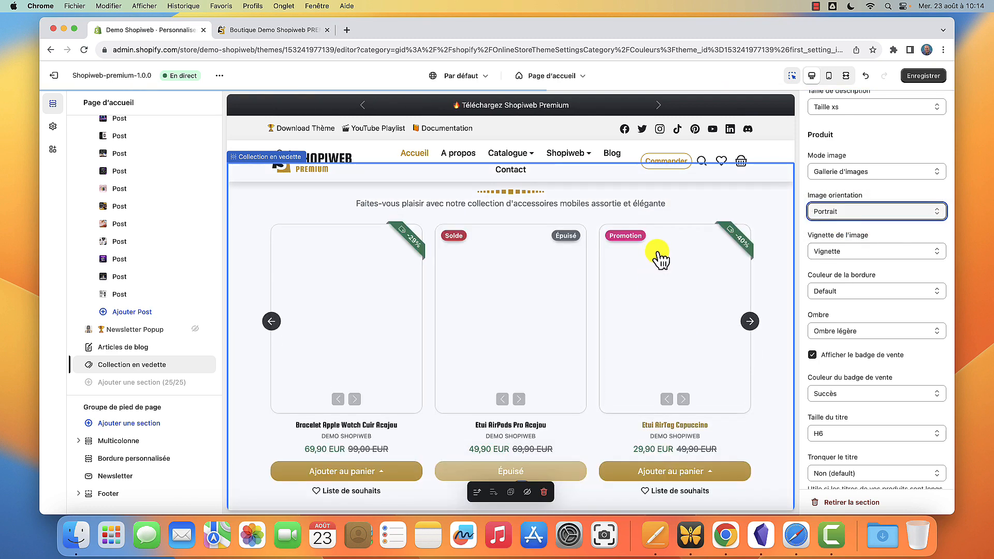
{"action": "left_click", "coordinate": [869, 213]}
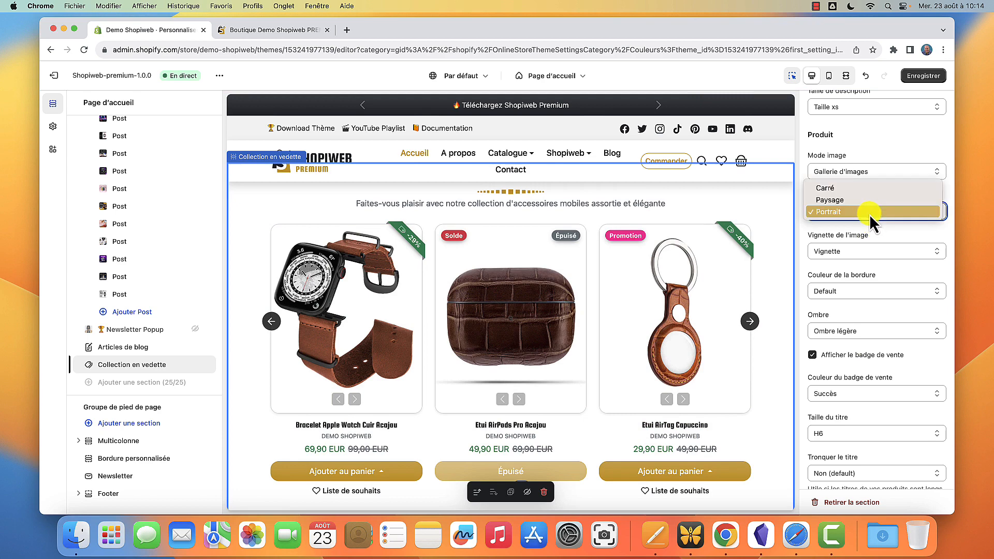
{"action": "left_click", "coordinate": [865, 188]}
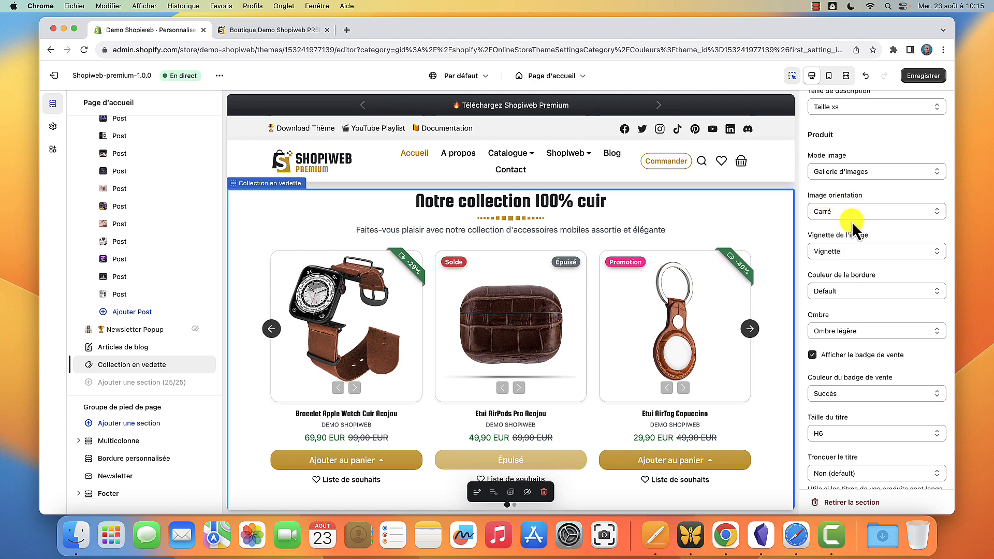
- Try the product images without a thumbnail frame using Aucun, and set the image thumbnail back to Vignette
{"action": "left_click", "coordinate": [874, 252]}
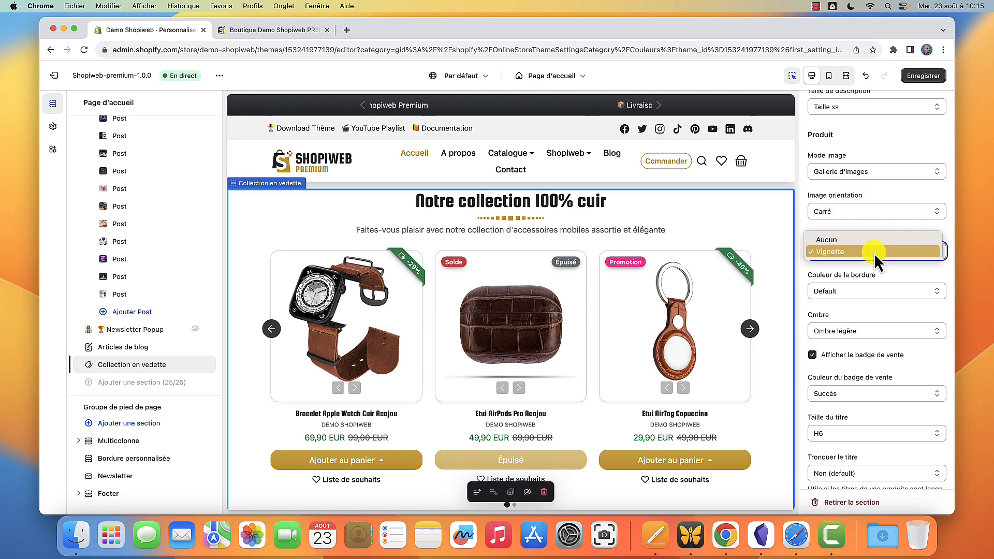
{"action": "left_click", "coordinate": [874, 239]}
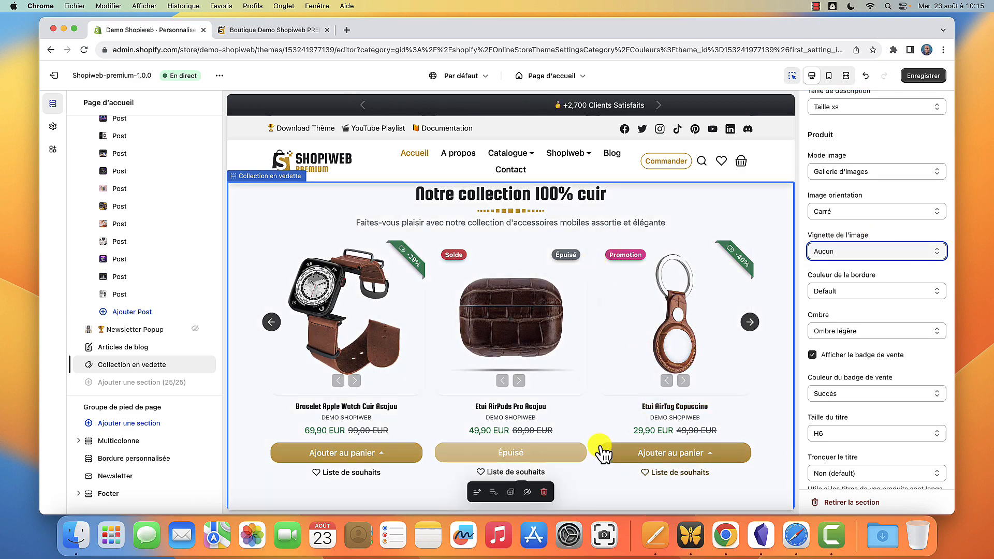
{"action": "left_click", "coordinate": [873, 249]}
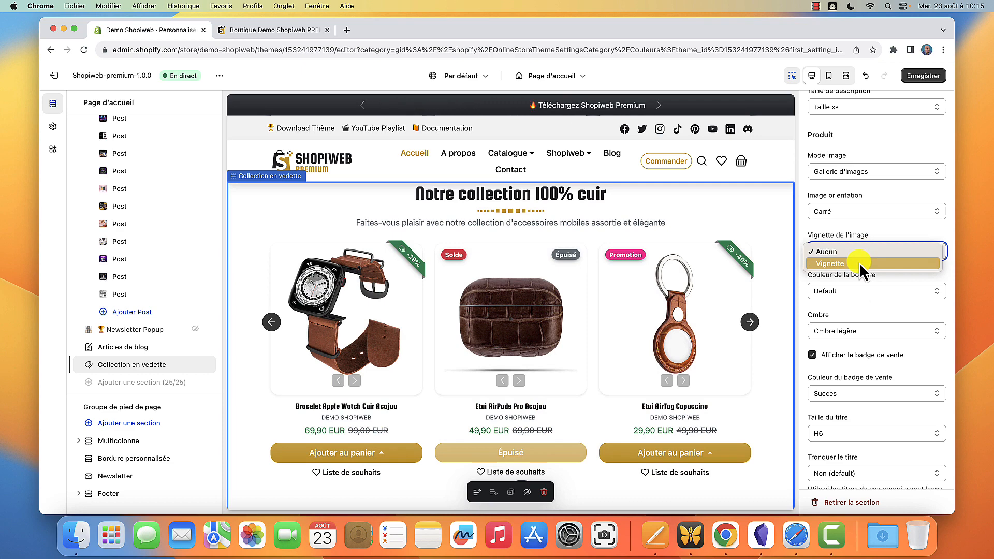
{"action": "left_click", "coordinate": [860, 263]}
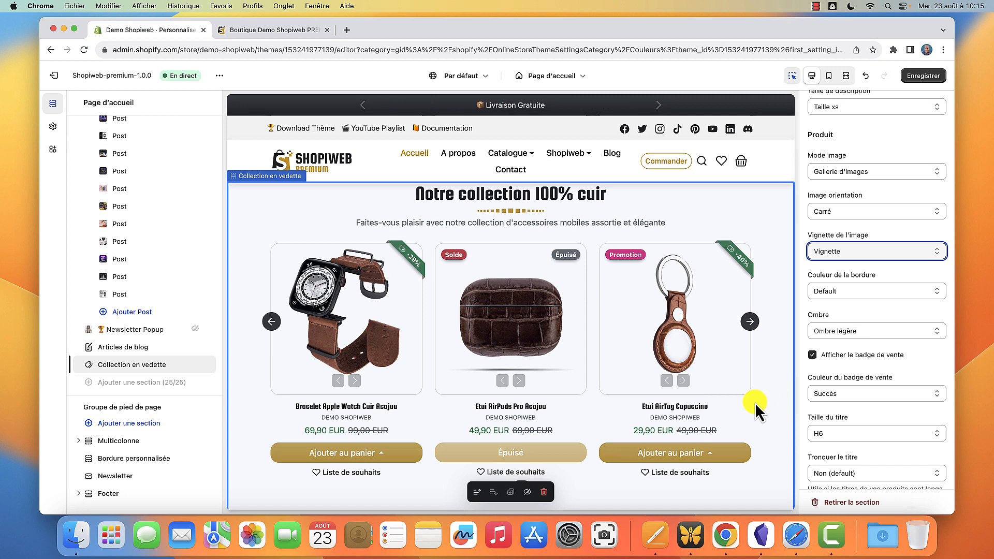
- Try the Primaire and Info border colours on the product cards, and set the border colour back to Default
{"action": "left_click", "coordinate": [878, 291]}
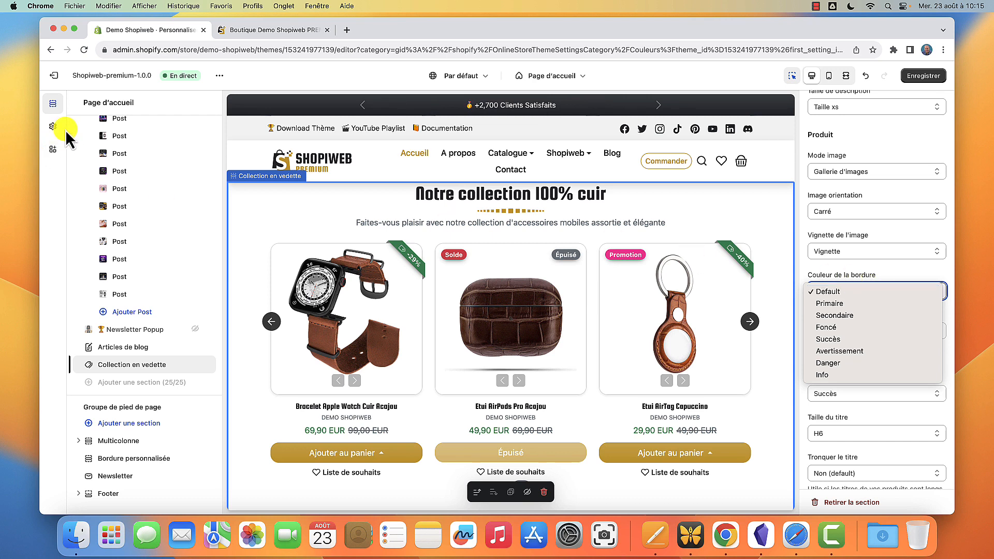
{"action": "left_click", "coordinate": [849, 304]}
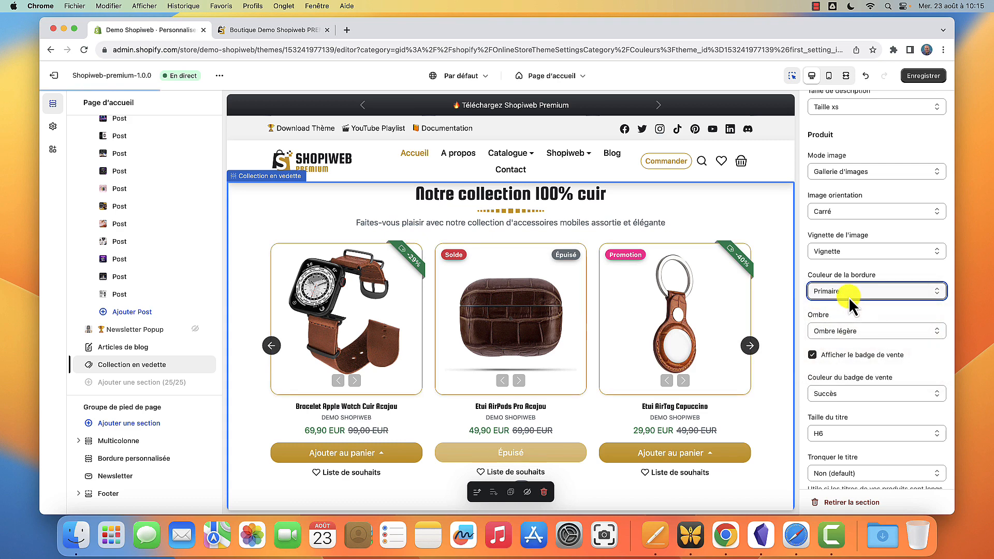
{"action": "left_click", "coordinate": [854, 292]}
{"action": "left_click", "coordinate": [847, 304]}
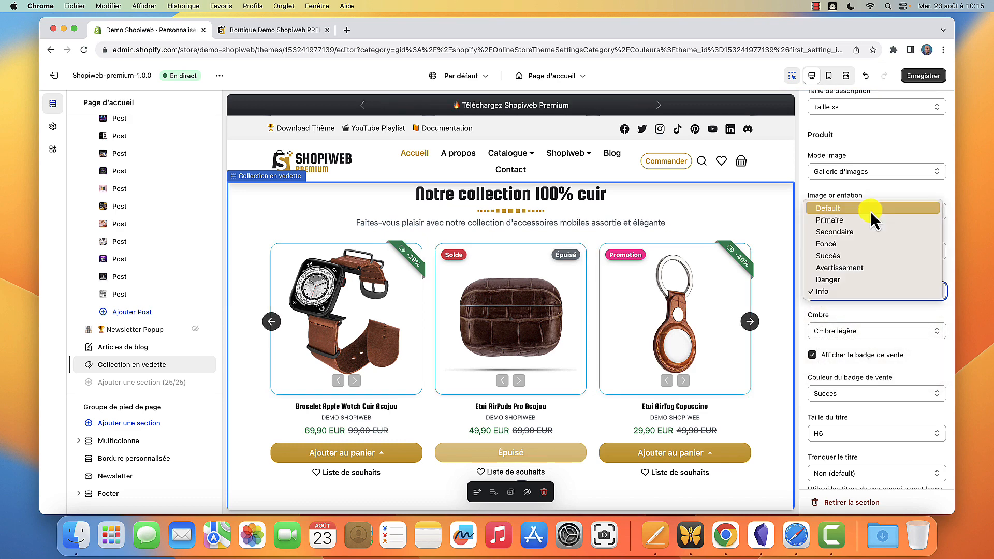
{"action": "left_click", "coordinate": [871, 210]}
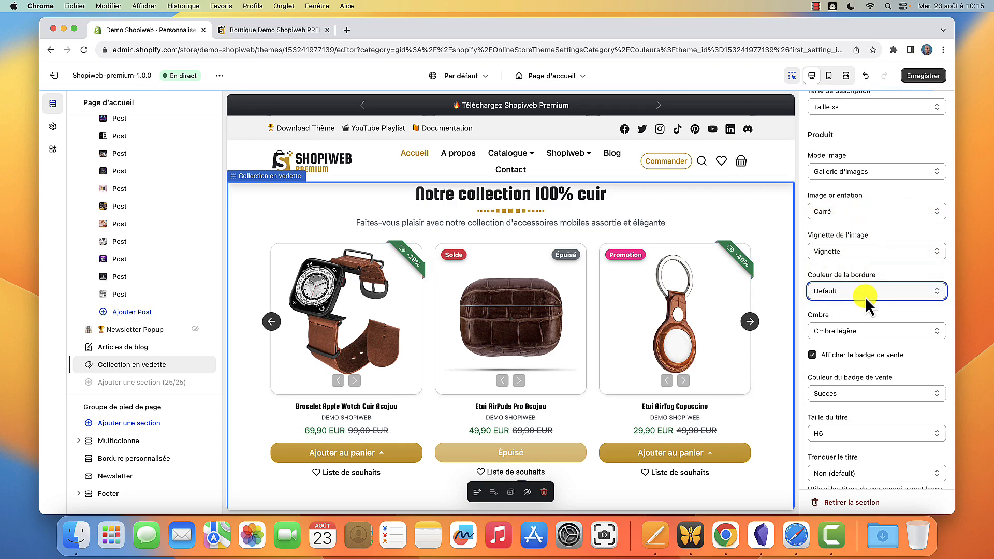
- Try the Ombre partiel, Ombre profonde, Ombre totale and Aucune shadow options on the product cards
{"action": "left_click", "coordinate": [851, 330]}
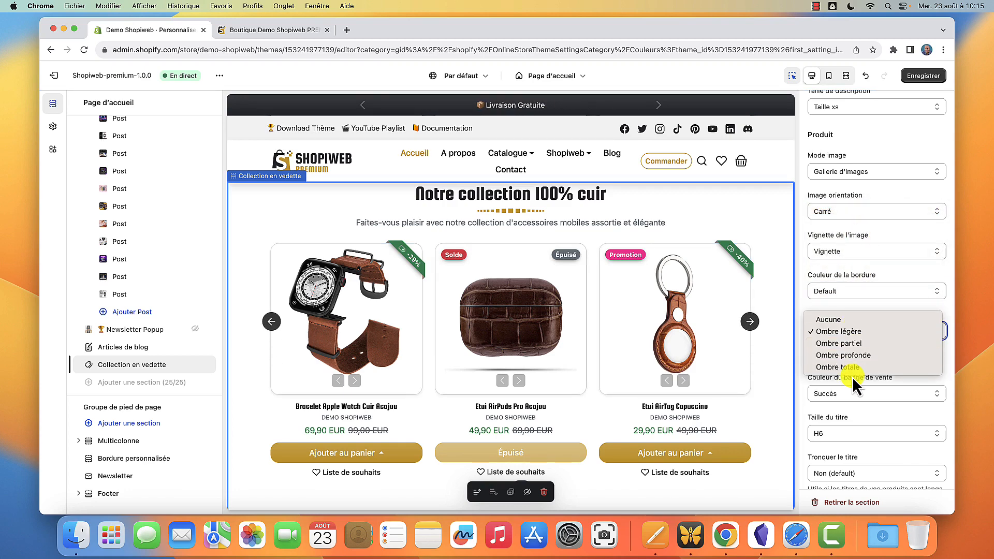
{"action": "left_click", "coordinate": [852, 343]}
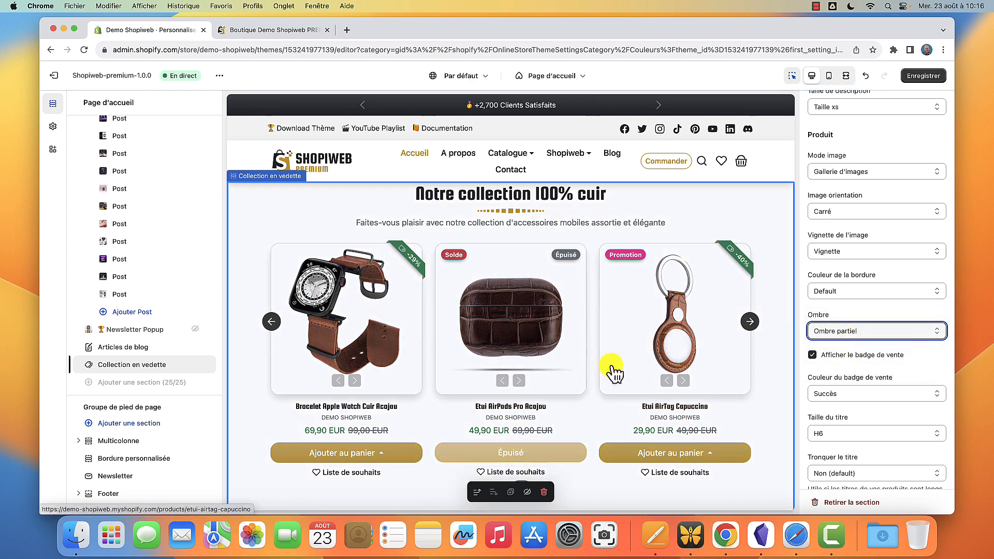
{"action": "left_click", "coordinate": [854, 331]}
{"action": "left_click", "coordinate": [854, 344]}
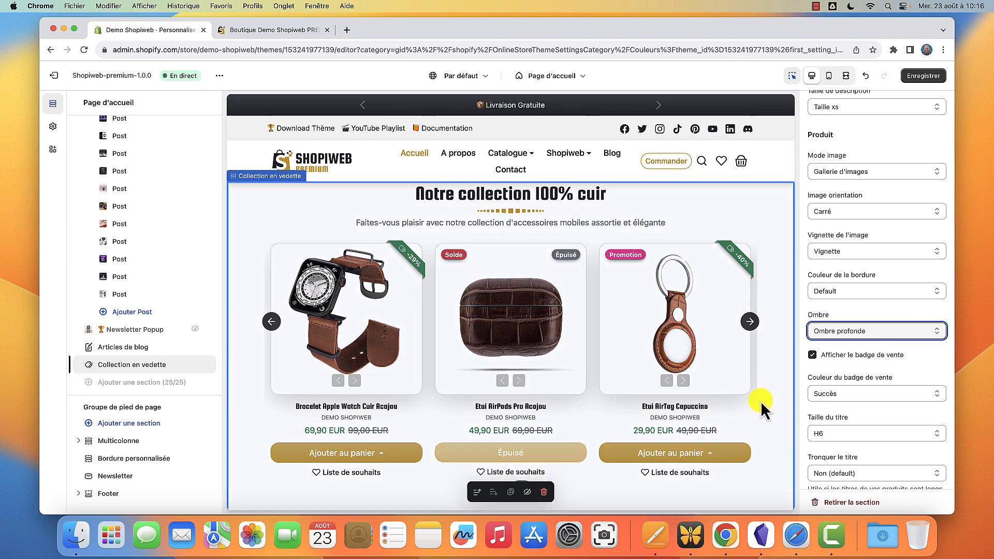
{"action": "left_click", "coordinate": [838, 331]}
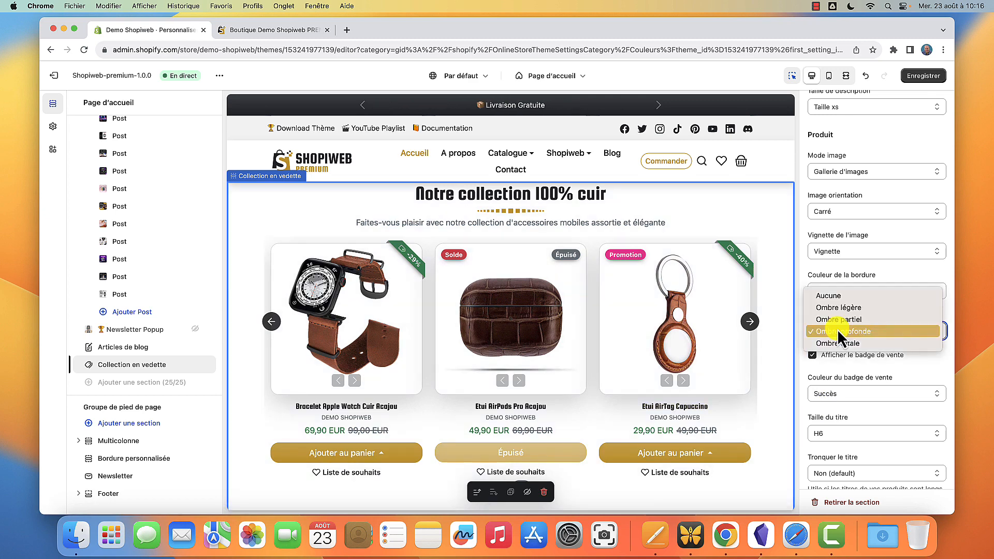
{"action": "left_click", "coordinate": [844, 344]}
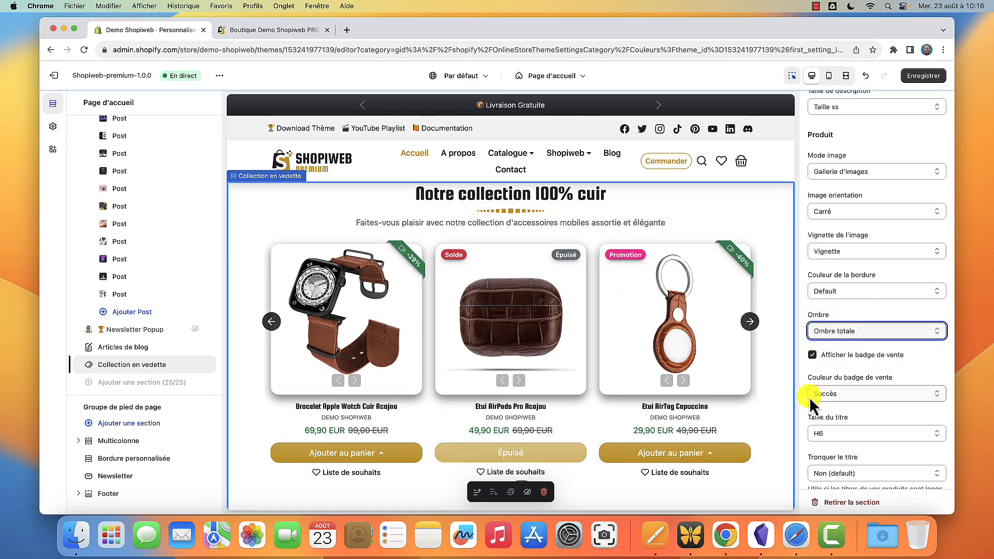
{"action": "left_click", "coordinate": [859, 333]}
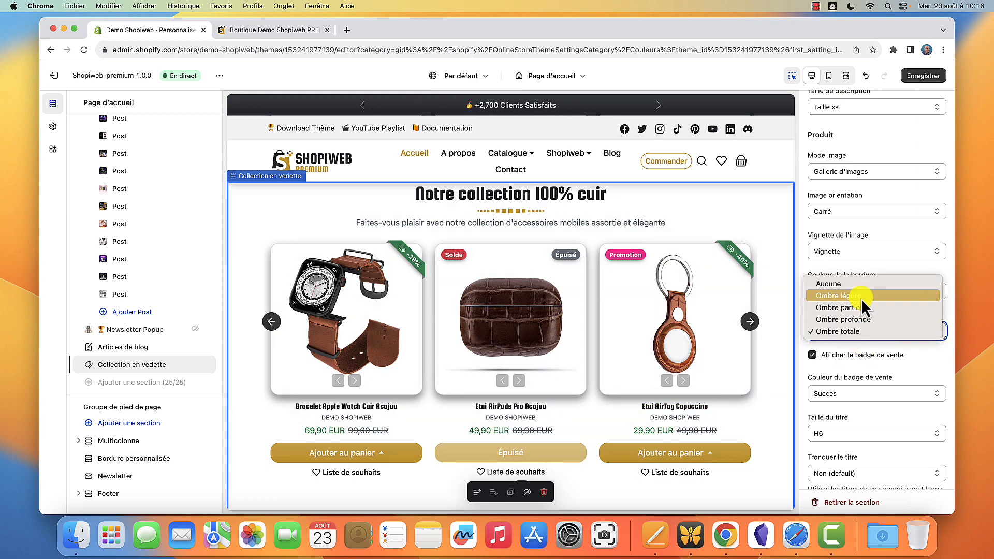
{"action": "left_click", "coordinate": [859, 286]}
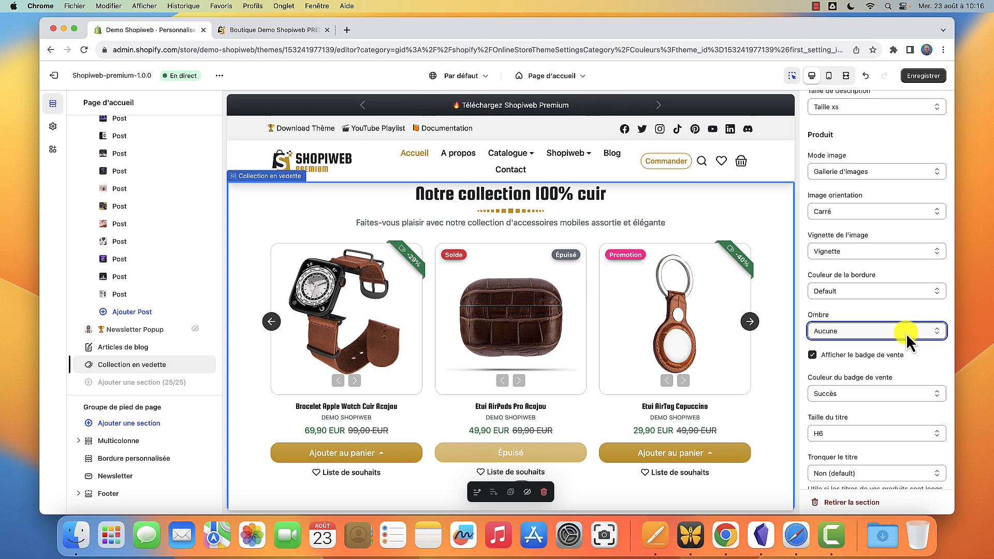
- Try the image thumbnail option Aucun, restore Vignette, and set the product card shadow to Ombre légère
{"action": "left_click", "coordinate": [885, 253]}
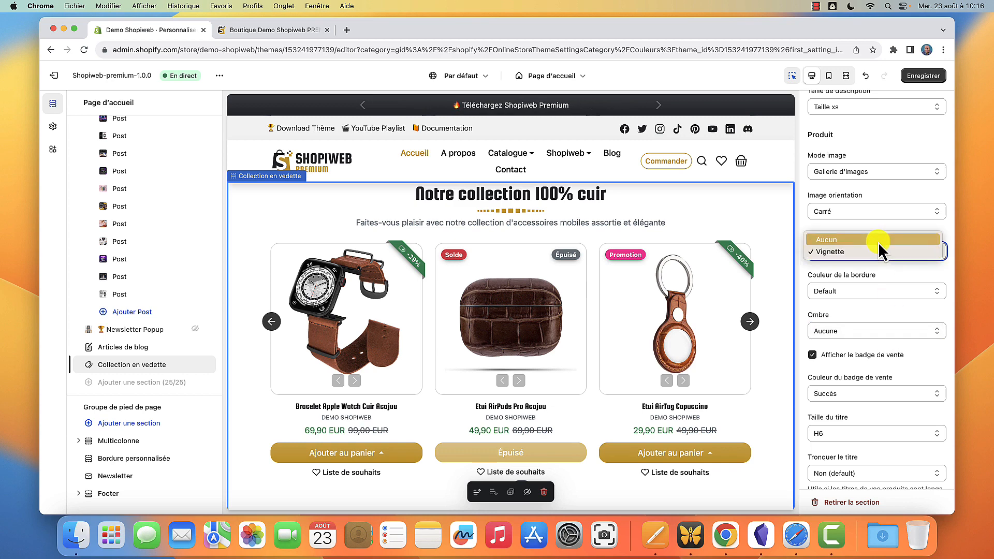
{"action": "left_click", "coordinate": [878, 241]}
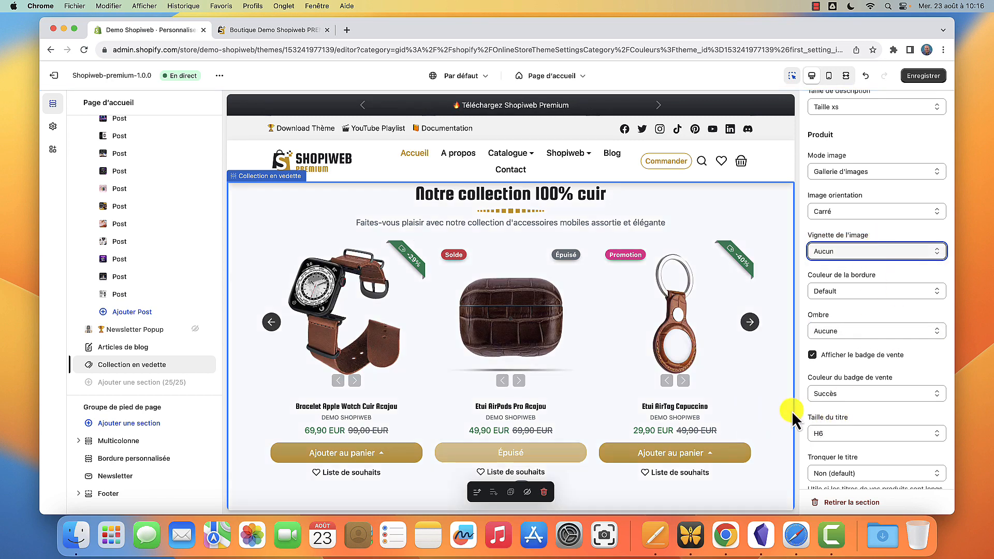
{"action": "left_click", "coordinate": [881, 248]}
{"action": "left_click", "coordinate": [871, 267]}
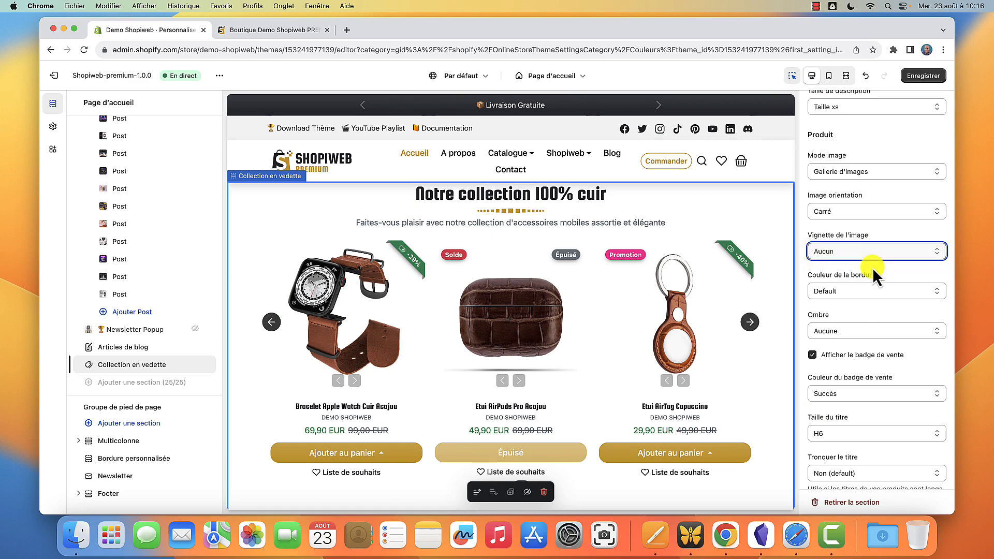
{"action": "left_click", "coordinate": [845, 329]}
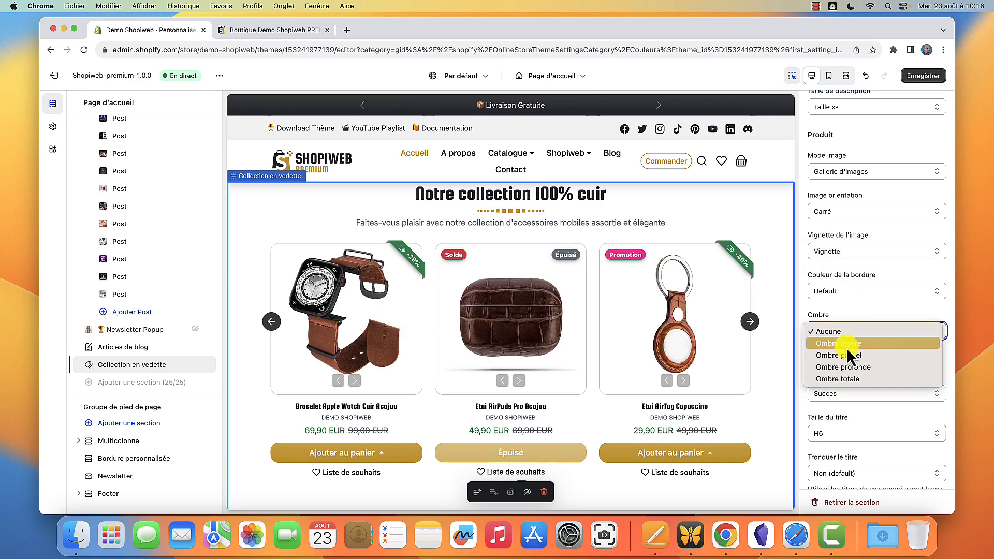
{"action": "left_click", "coordinate": [847, 348]}
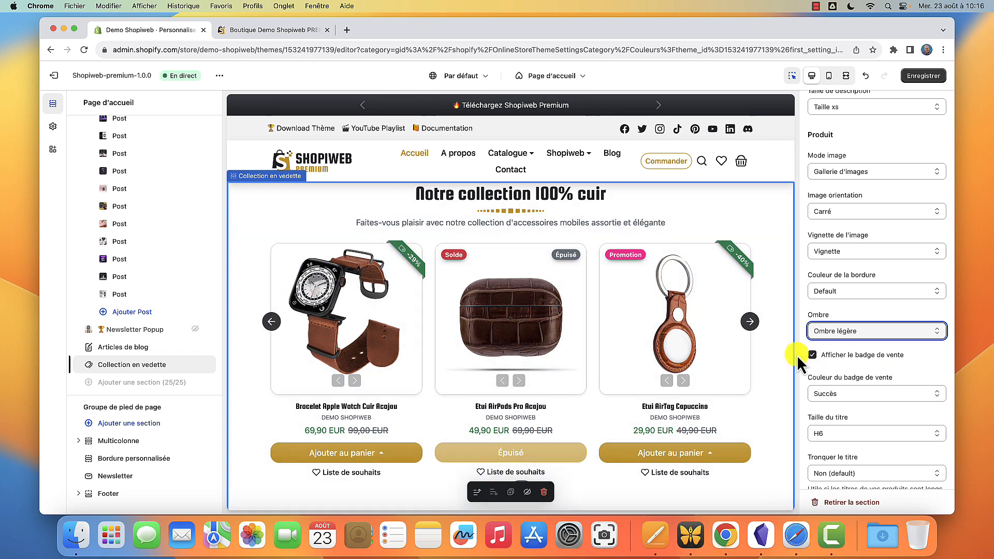
- Hide and restore the sale badge, and try the Info badge colour before setting it back to Succès
{"action": "left_click", "coordinate": [812, 356]}
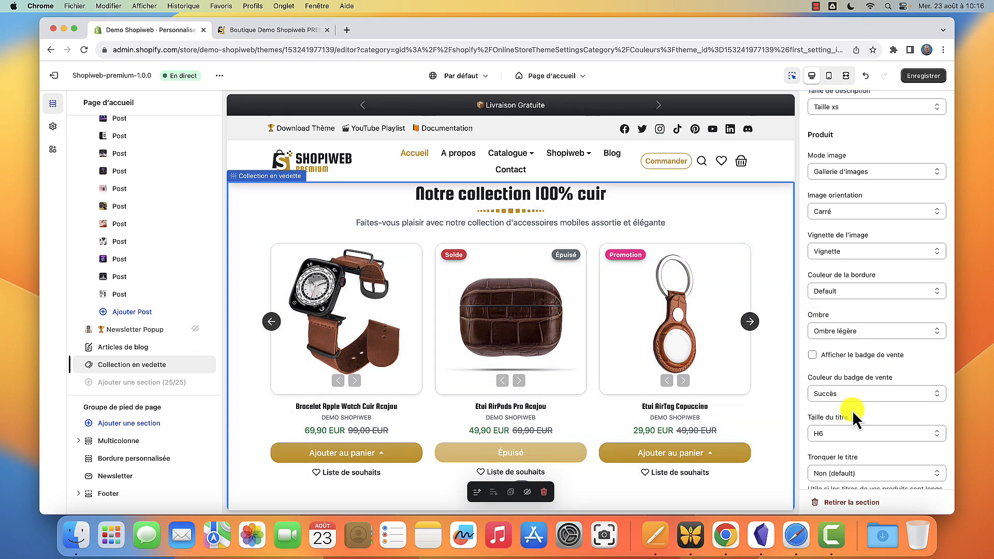
{"action": "left_click", "coordinate": [812, 355]}
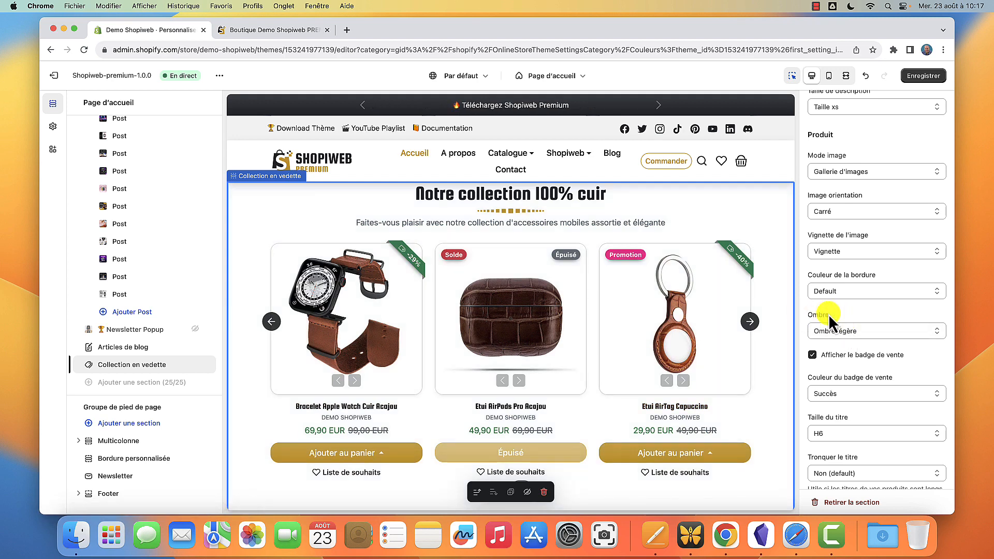
{"action": "scroll", "coordinate": [830, 326], "scroll_direction": "down", "scroll_amount": 2}
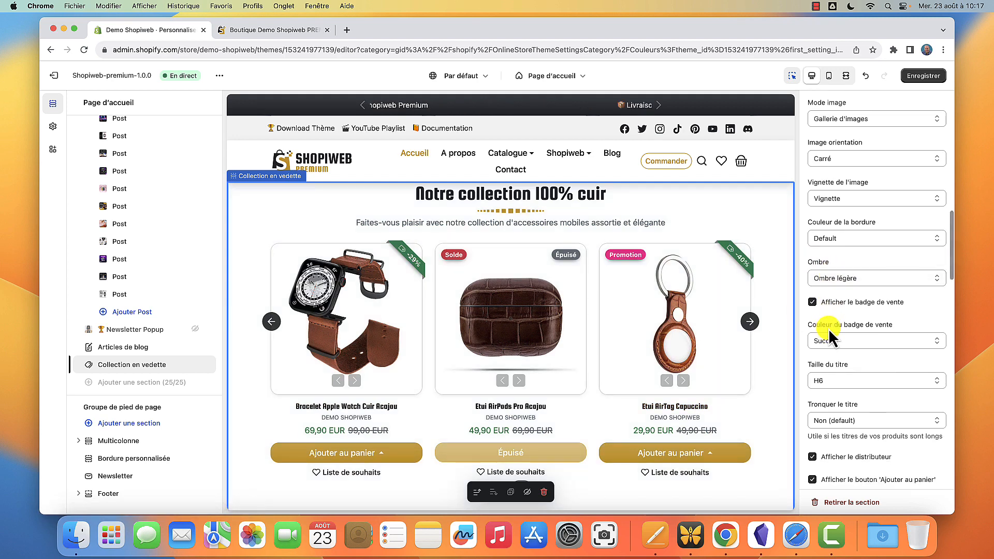
{"action": "scroll", "coordinate": [829, 329], "scroll_direction": "down", "scroll_amount": 1}
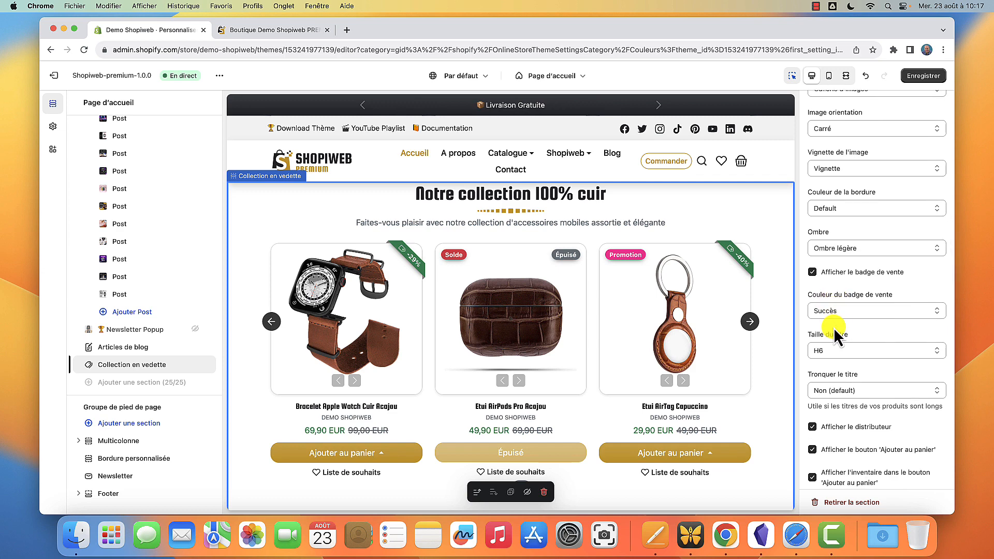
{"action": "scroll", "coordinate": [834, 327], "scroll_direction": "down", "scroll_amount": 1}
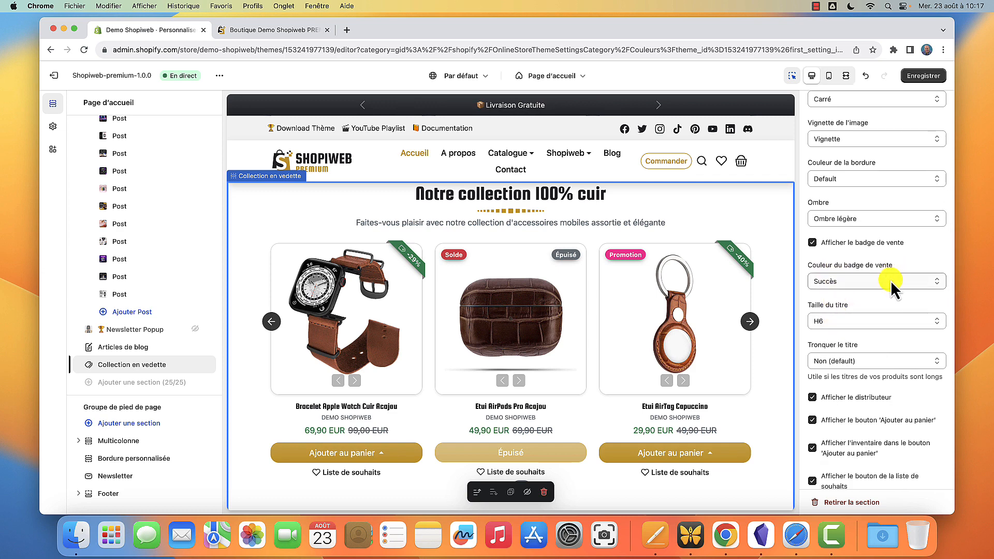
{"action": "left_click", "coordinate": [891, 282]}
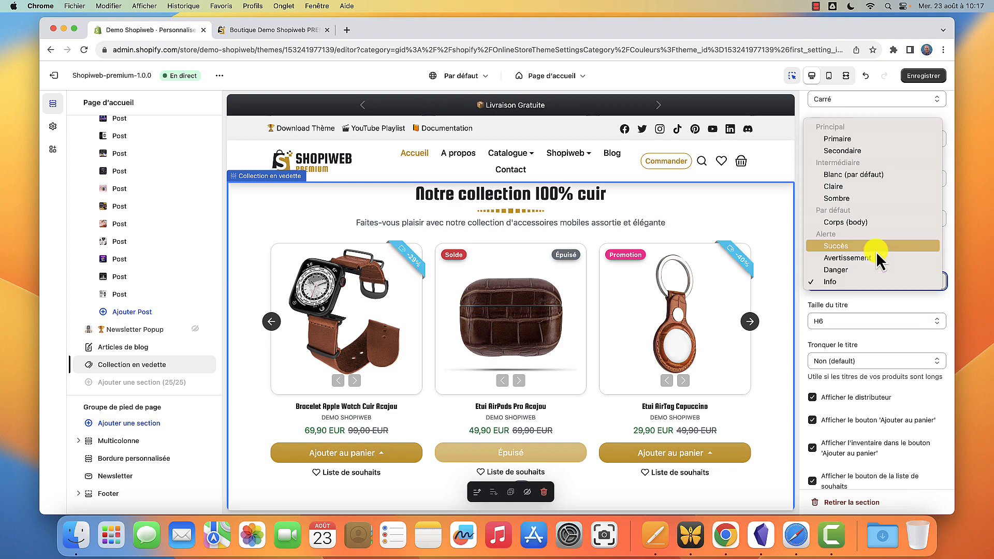
{"action": "left_click", "coordinate": [876, 251]}
- Try the H4 size for the product titles, and set the title size back to H6
{"action": "scroll", "coordinate": [878, 280], "scroll_direction": "down", "scroll_amount": 2}
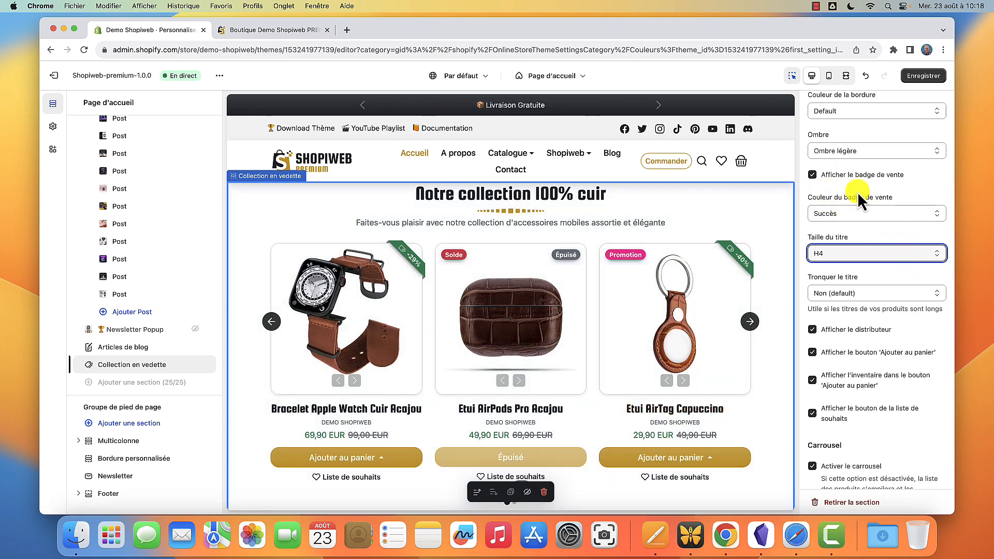
{"action": "left_click", "coordinate": [812, 176]}
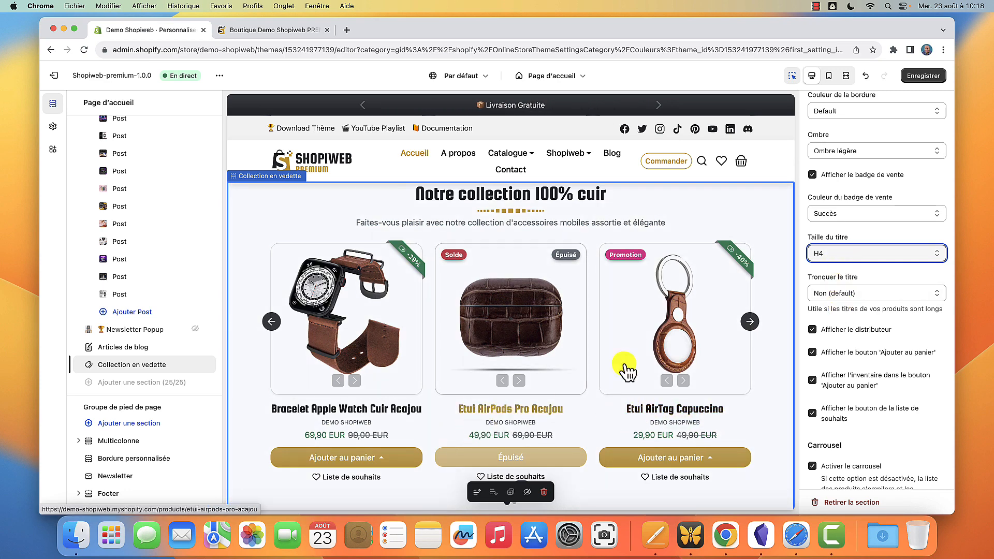
{"action": "left_click", "coordinate": [868, 251]}
{"action": "left_click", "coordinate": [859, 279]}
- Try truncating the product titles to Une ligne at size H3, and restore size H6 and truncation Non (default)
{"action": "left_click", "coordinate": [859, 291]}
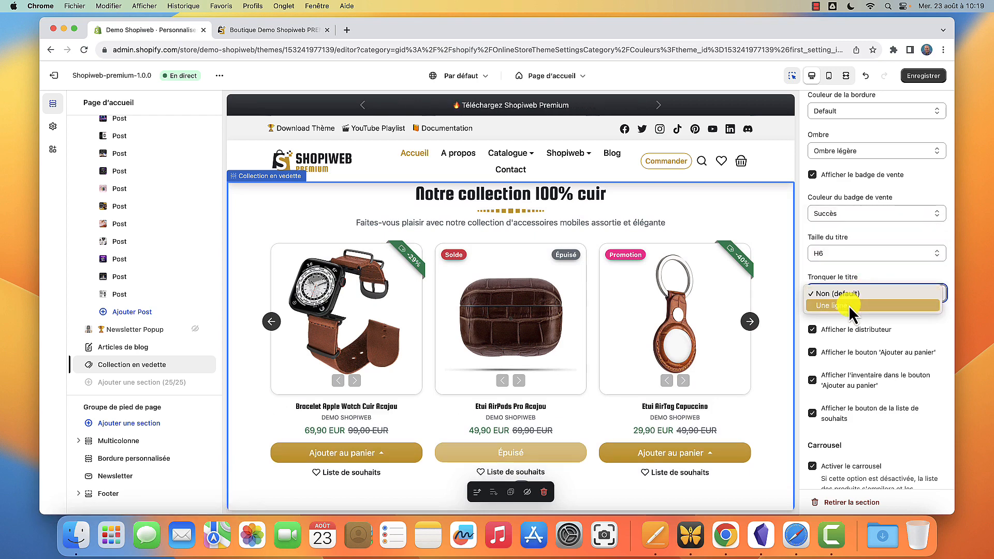
{"action": "left_click", "coordinate": [849, 305]}
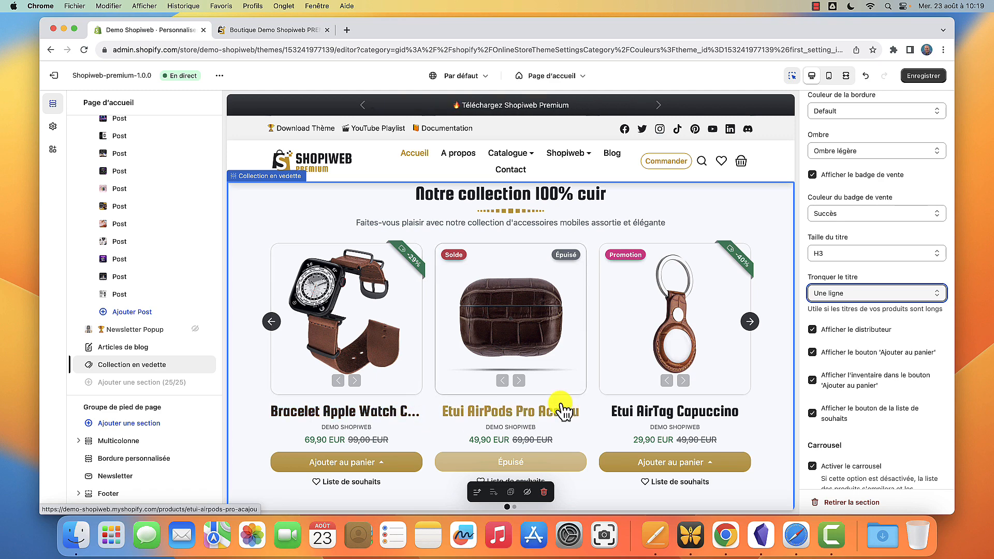
{"action": "left_click", "coordinate": [856, 251]}
{"action": "left_click", "coordinate": [849, 286]}
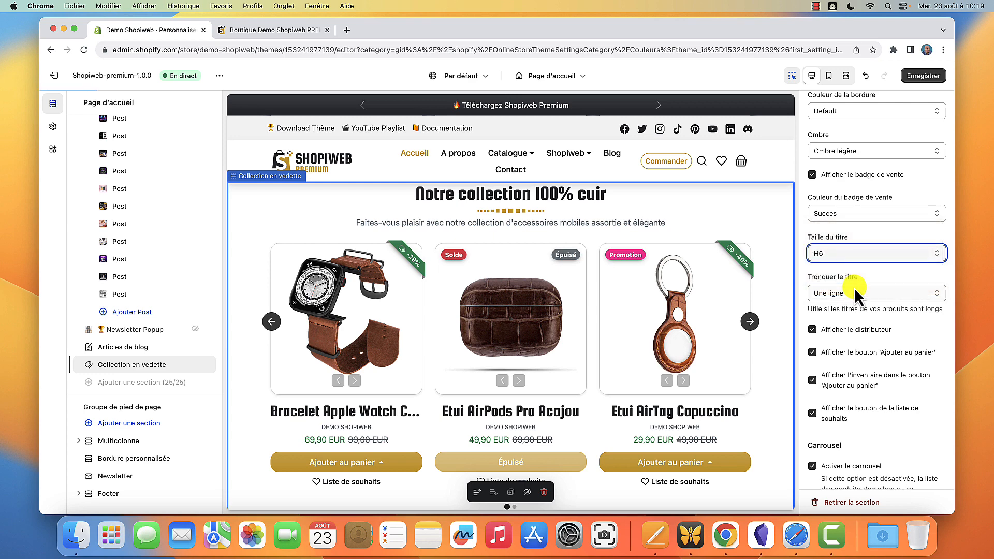
{"action": "left_click", "coordinate": [853, 294]}
{"action": "left_click", "coordinate": [861, 281]}
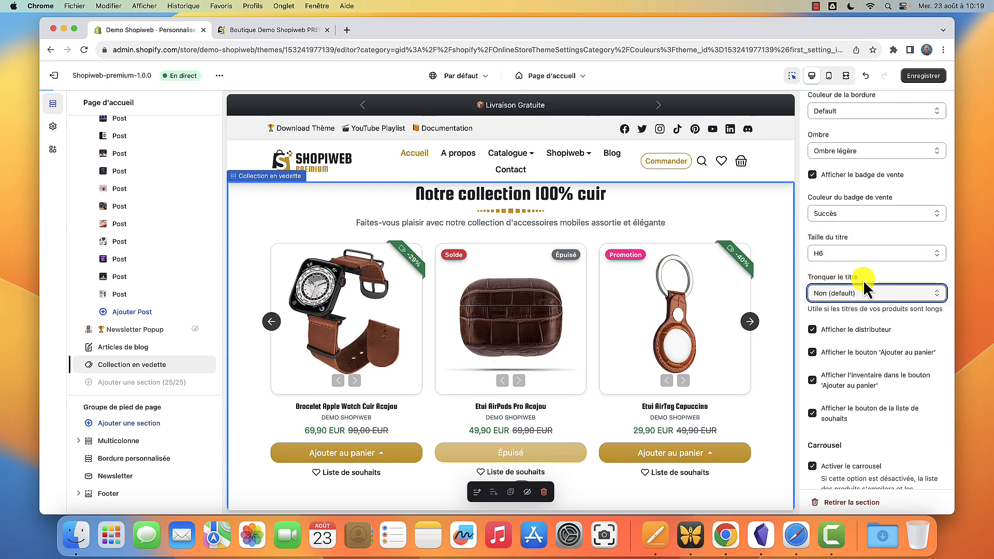
- Hide the vendor name on the product cards, and switch the Ajouter au panier button off and back on
{"action": "scroll", "coordinate": [850, 314], "scroll_direction": "down", "scroll_amount": 3}
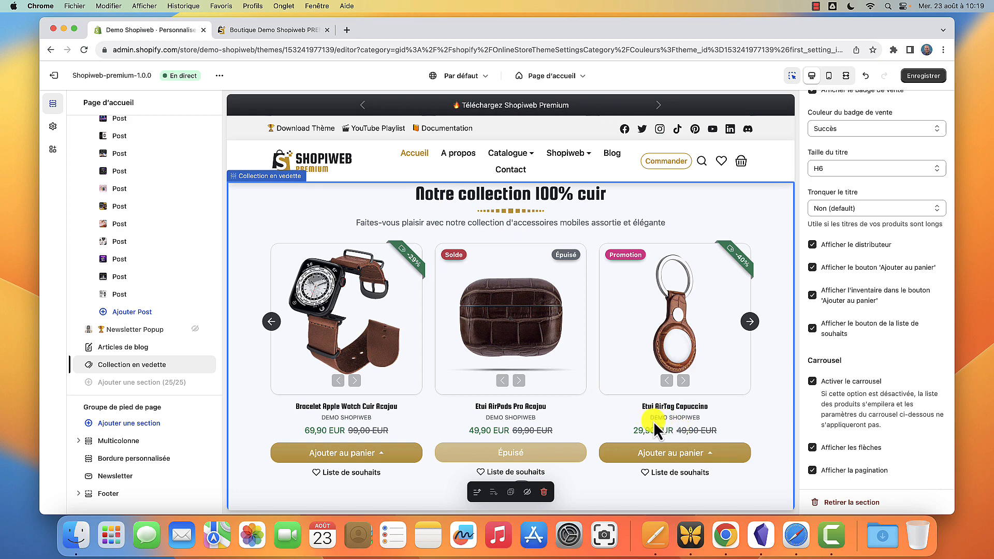
{"action": "left_click", "coordinate": [817, 248]}
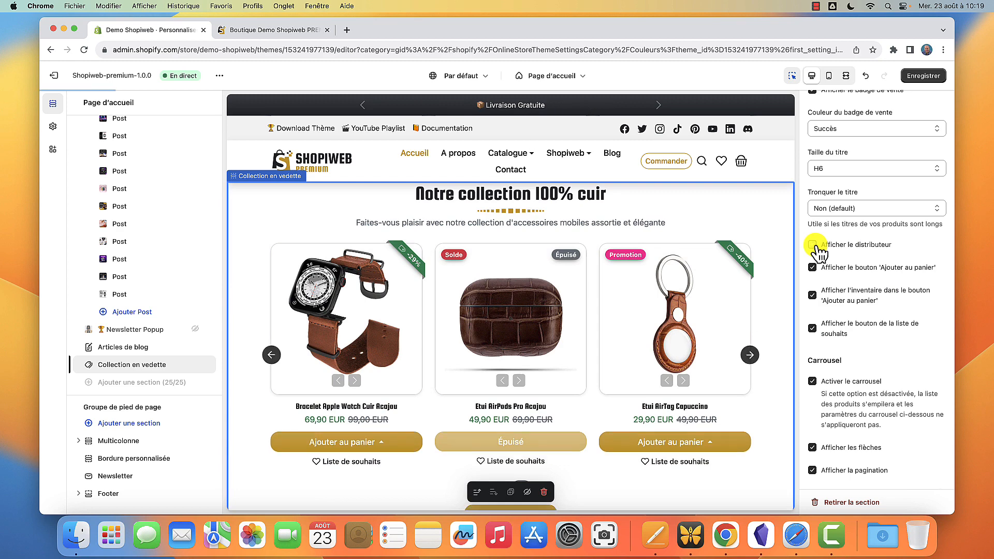
{"action": "left_click", "coordinate": [816, 247]}
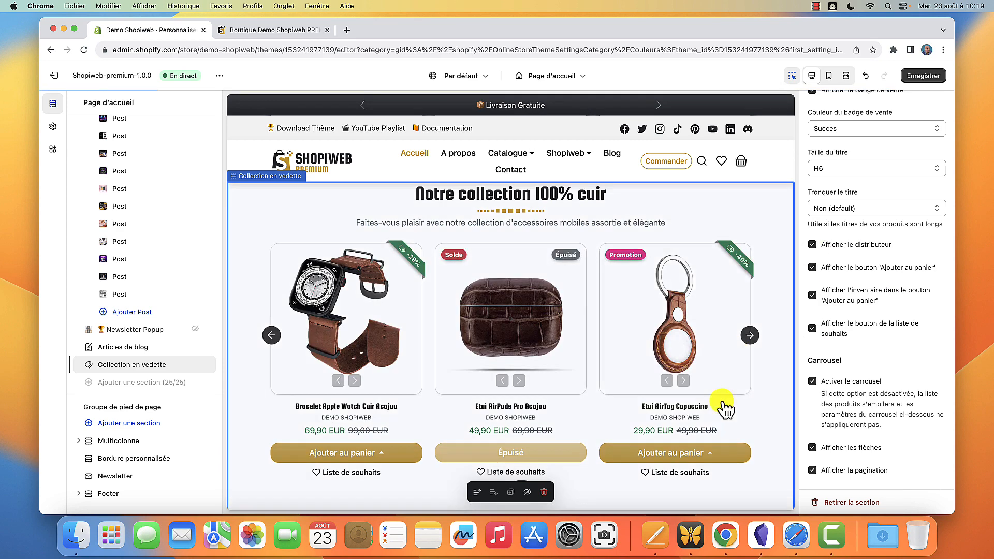
{"action": "left_click", "coordinate": [812, 247]}
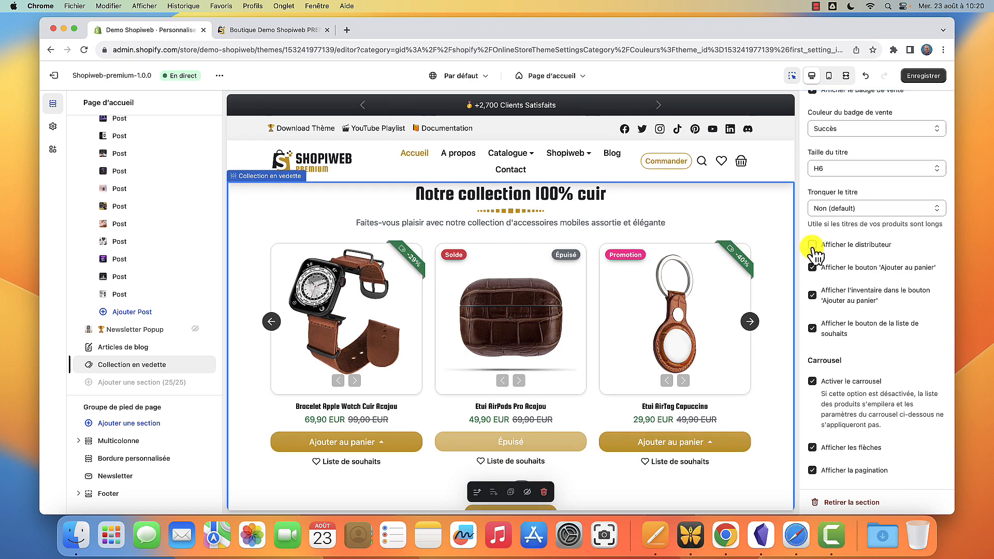
{"action": "left_click", "coordinate": [814, 270]}
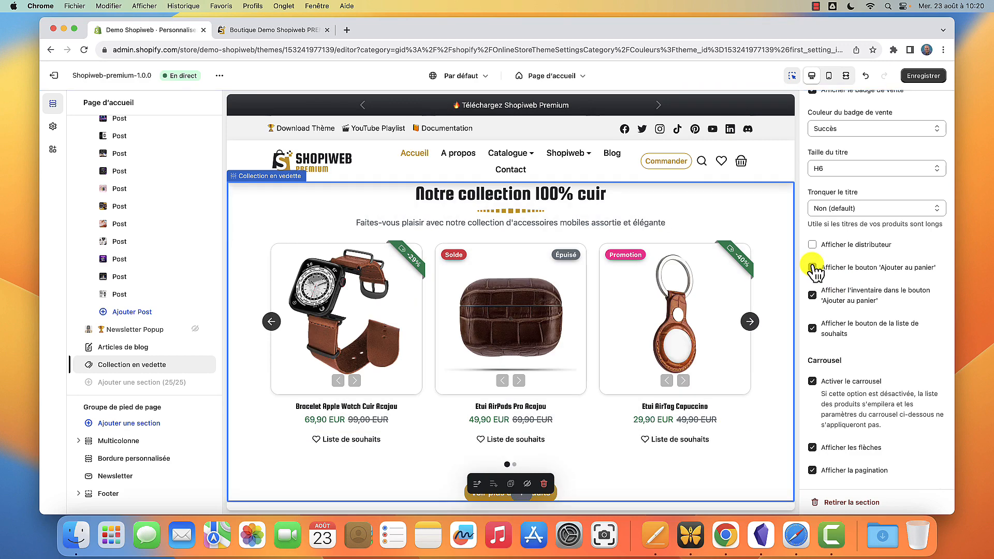
{"action": "left_click", "coordinate": [814, 269]}
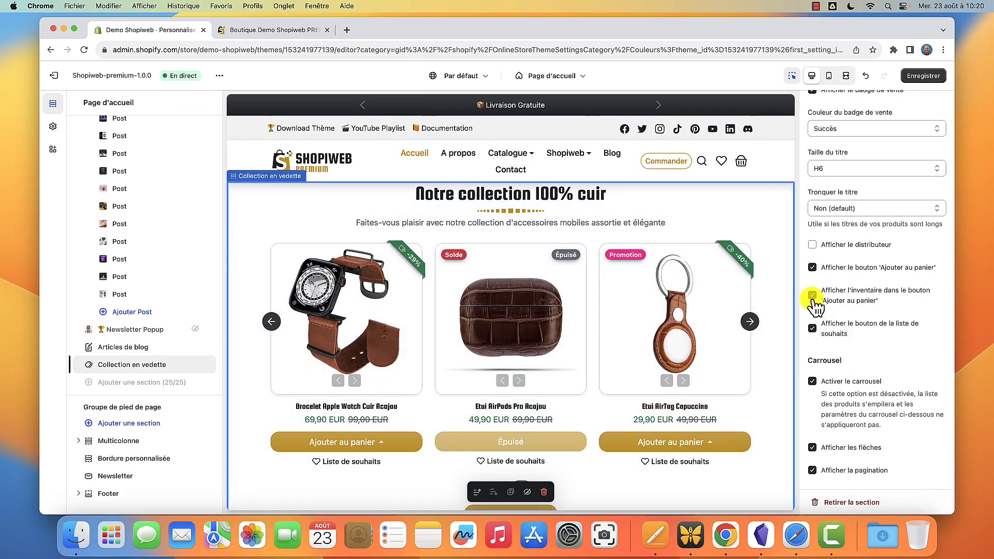
- Preview the Apple Watch strap's variants with the inventory display off and on, disable it, and toggle the wishlist button option
{"action": "left_click", "coordinate": [812, 296]}
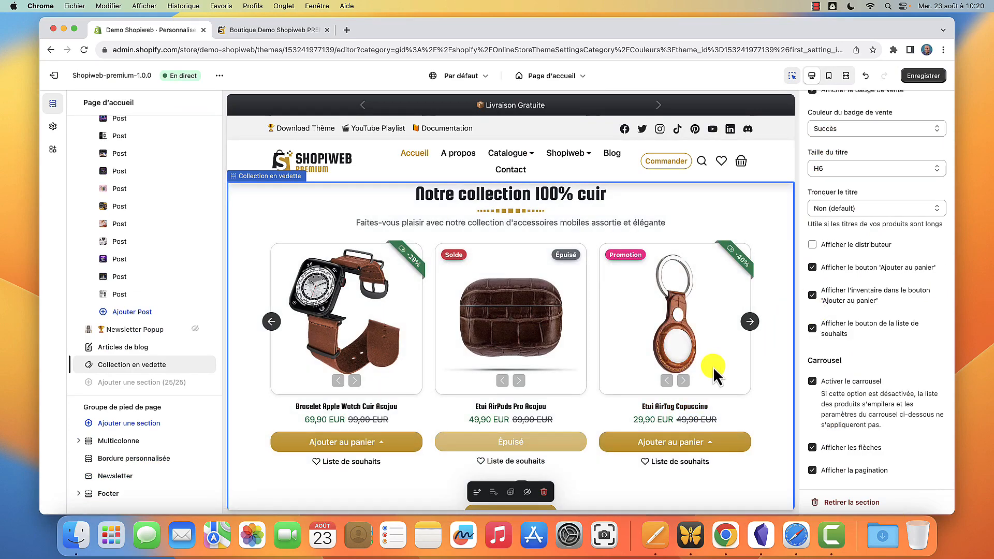
{"action": "left_click", "coordinate": [383, 446]}
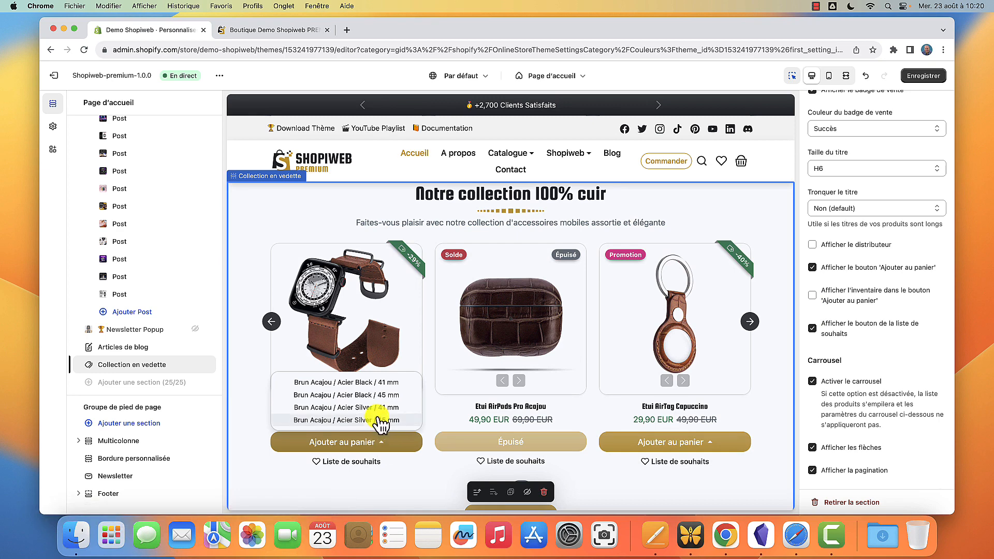
{"action": "left_click", "coordinate": [813, 296]}
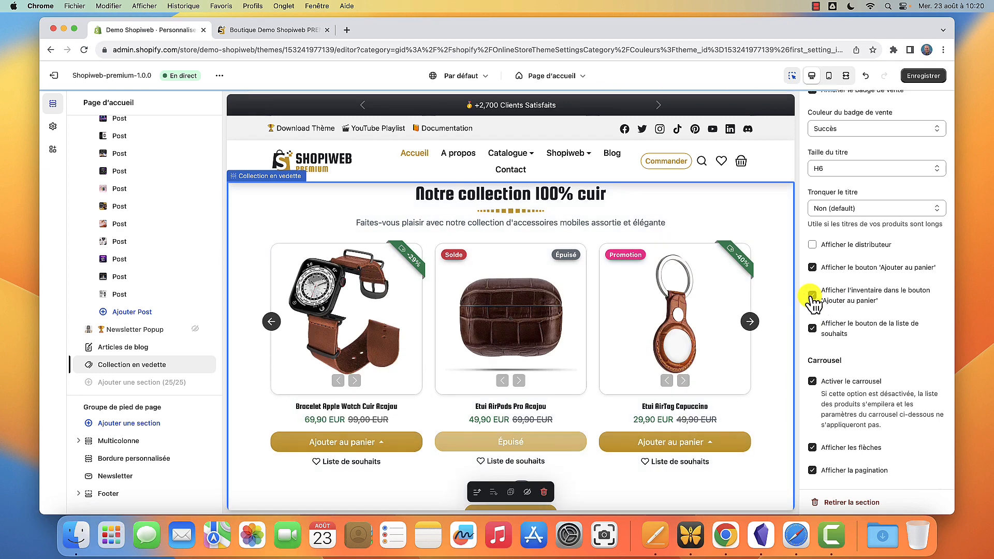
{"action": "left_click", "coordinate": [387, 443]}
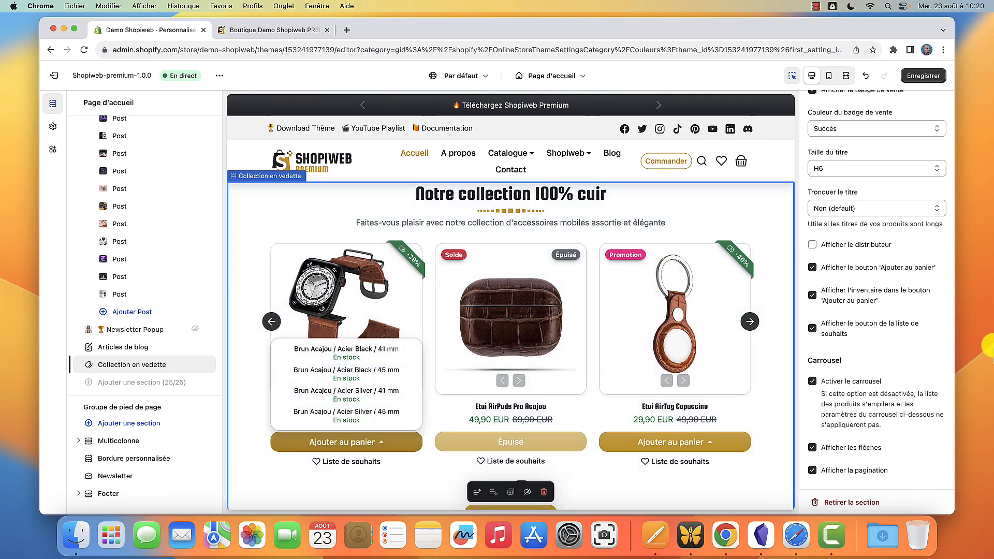
{"action": "left_click", "coordinate": [812, 329]}
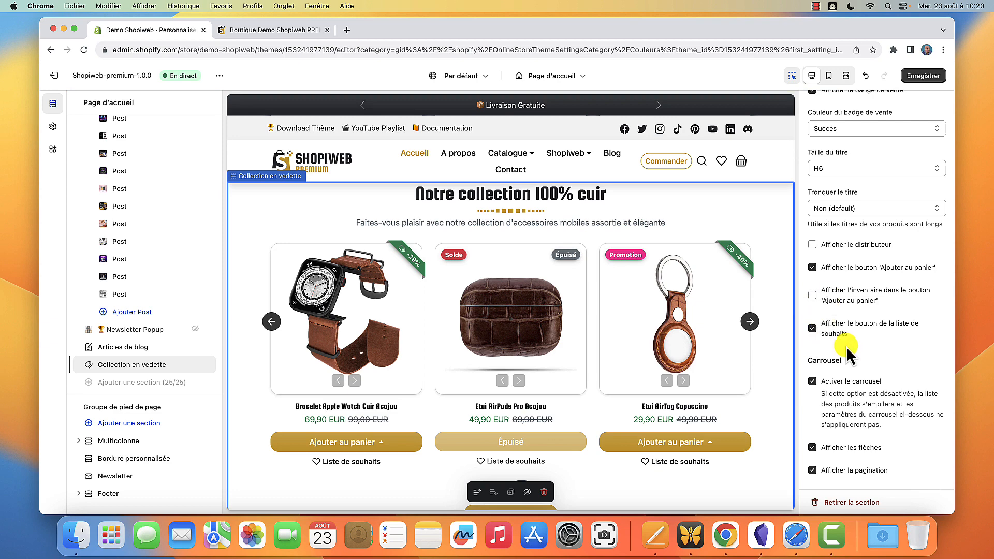
- Switch the wishlist button on the product cards off and back on, and do the same with the carousel option
{"action": "scroll", "coordinate": [819, 341], "scroll_direction": "down", "scroll_amount": 1}
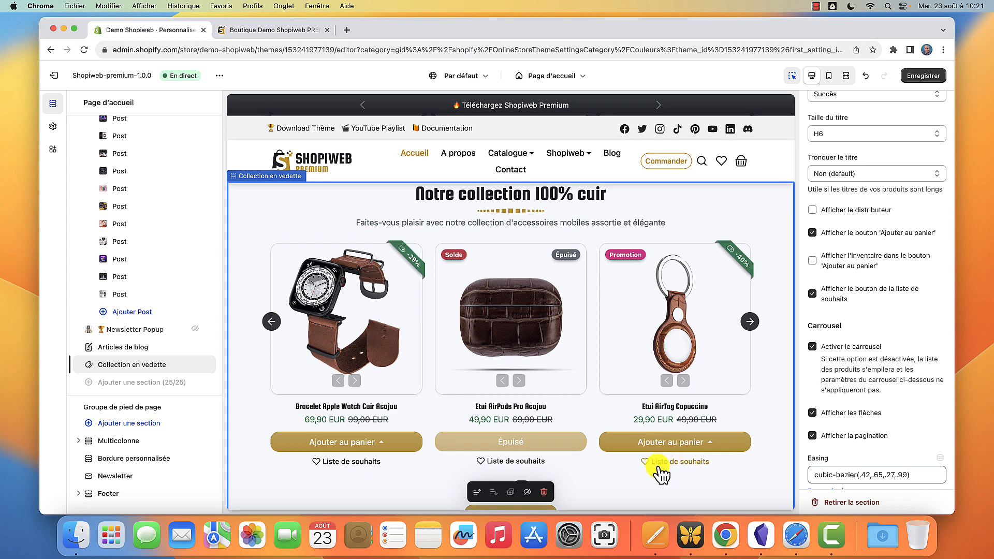
{"action": "left_click", "coordinate": [813, 294]}
{"action": "left_click", "coordinate": [813, 294]}
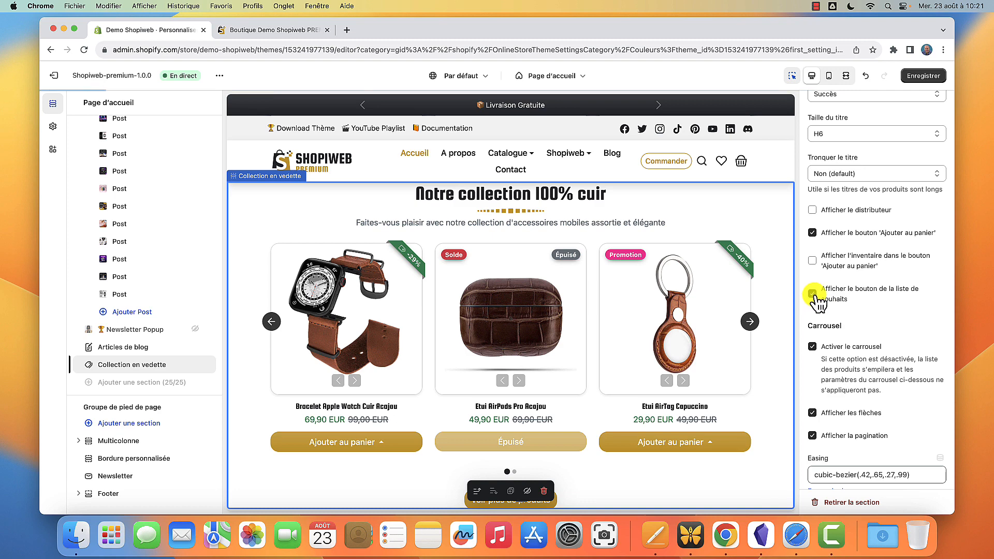
{"action": "scroll", "coordinate": [829, 331], "scroll_direction": "down", "scroll_amount": 3}
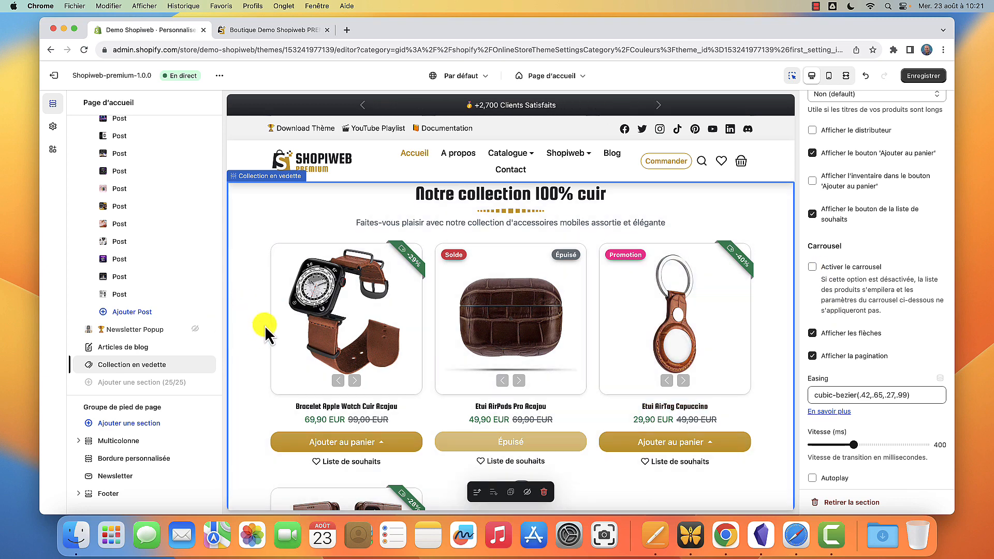
{"action": "left_click", "coordinate": [813, 266]}
- Try the carousel without its arrows and without its pagination, re-enabling each of the two options
{"action": "scroll", "coordinate": [818, 284], "scroll_direction": "down", "scroll_amount": 2}
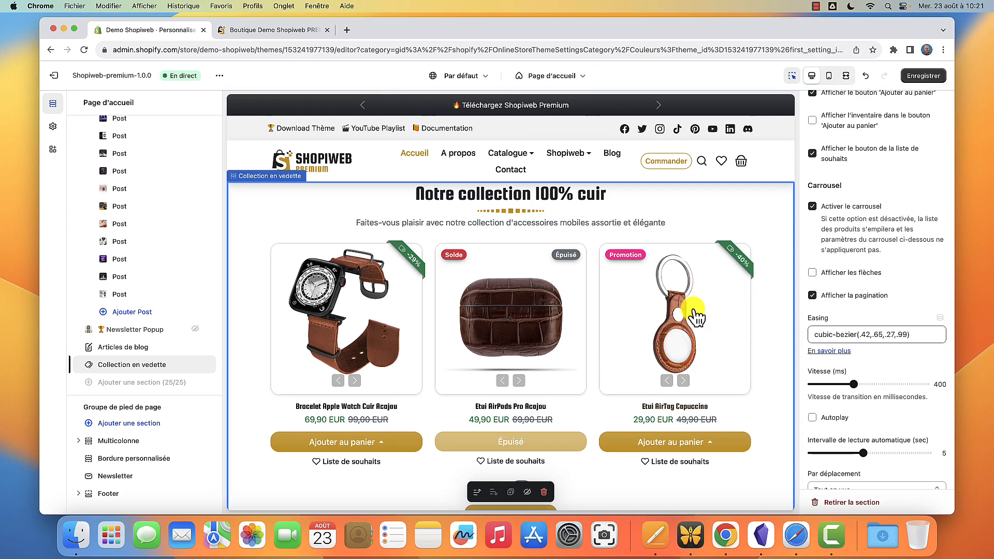
{"action": "scroll", "coordinate": [663, 318], "scroll_direction": "down", "scroll_amount": 2}
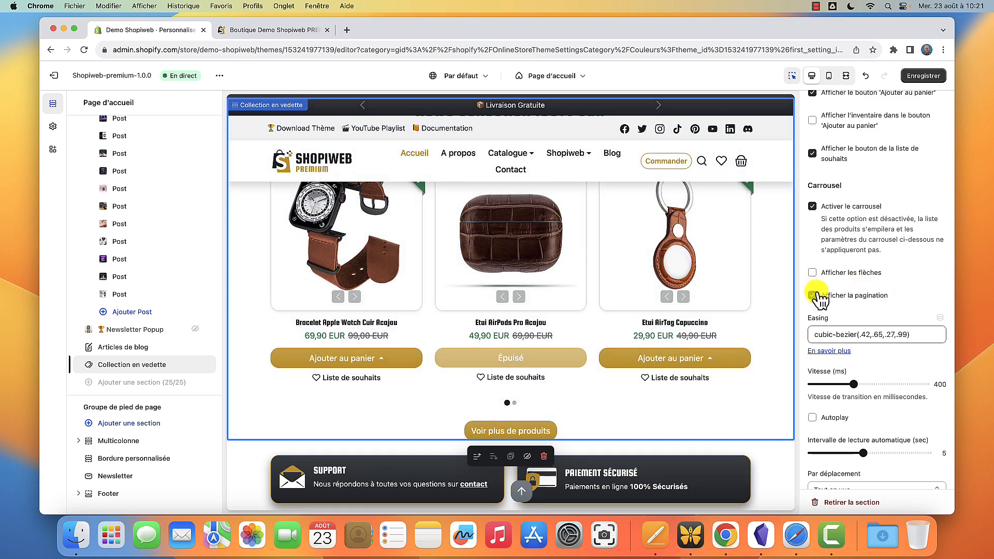
{"action": "left_click", "coordinate": [813, 273]}
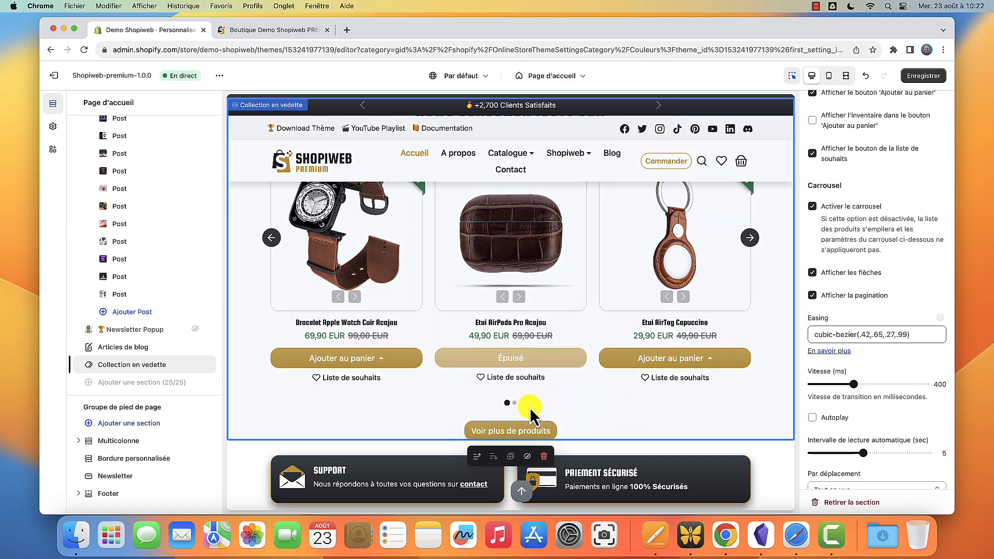
{"action": "left_click", "coordinate": [813, 296]}
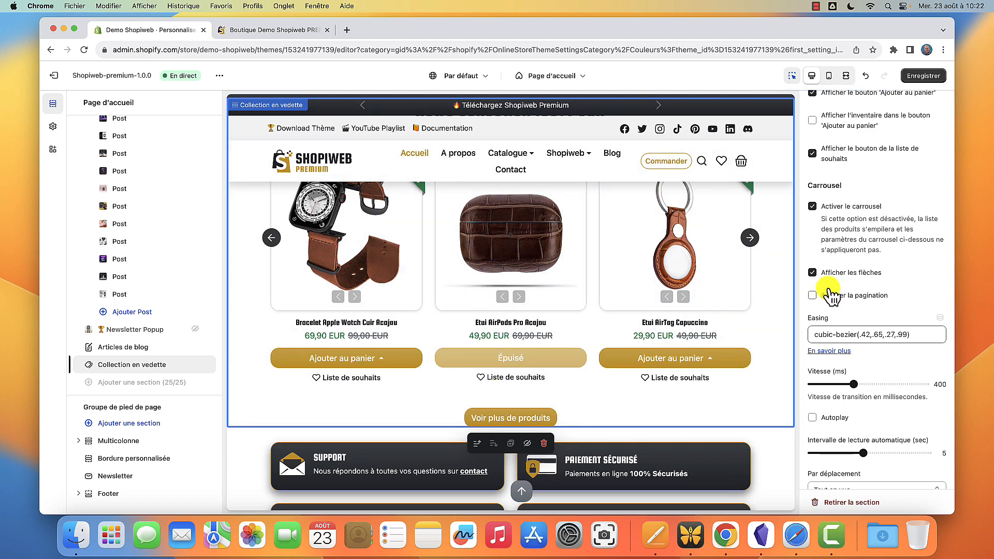
{"action": "left_click", "coordinate": [812, 295]}
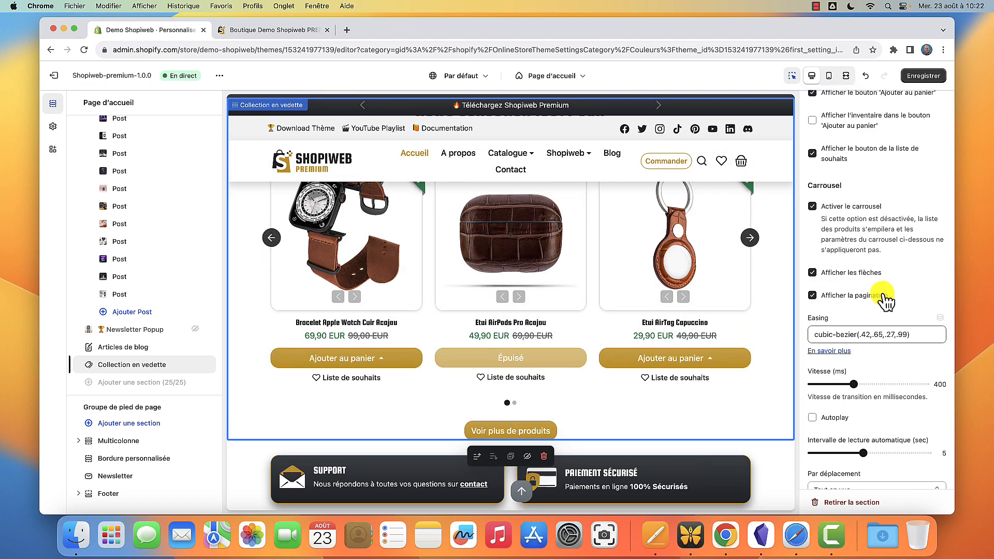
- Set the carousel's transition speed to 550 ms and preview it by sliding the products forward and back
{"action": "scroll", "coordinate": [829, 302], "scroll_direction": "down", "scroll_amount": 1}
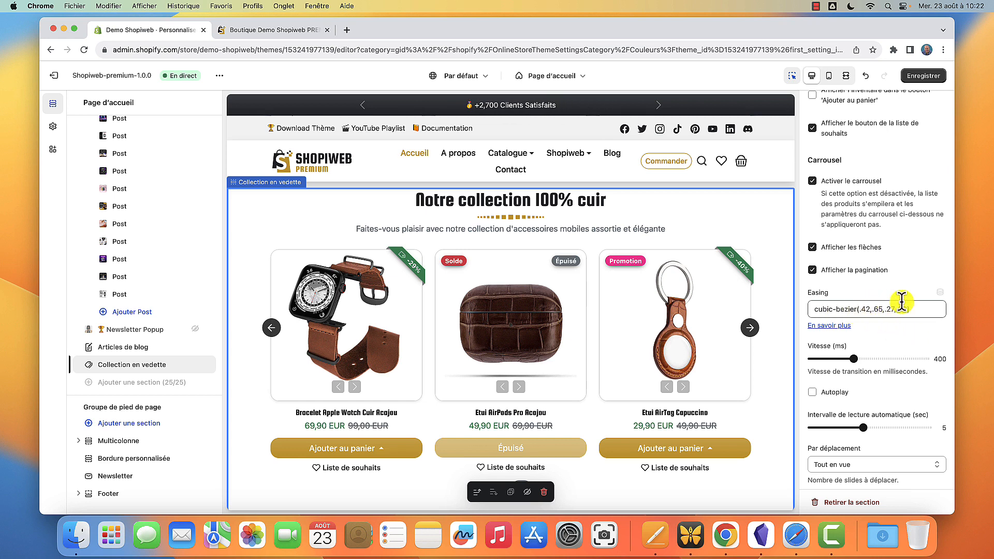
{"action": "scroll", "coordinate": [871, 325], "scroll_direction": "down", "scroll_amount": 1}
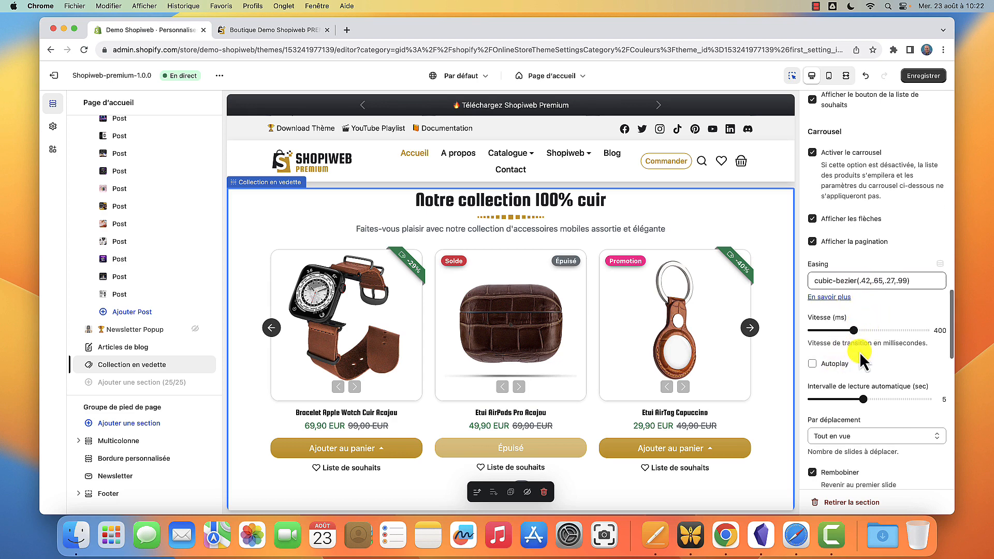
{"action": "scroll", "coordinate": [860, 352], "scroll_direction": "down", "scroll_amount": 2}
{"action": "mouse_move", "coordinate": [853, 299]}
{"action": "left_mouse_down"}
{"action": "mouse_move", "coordinate": [885, 299]}
{"action": "mouse_move", "coordinate": [871, 299]}
{"action": "left_mouse_up"}
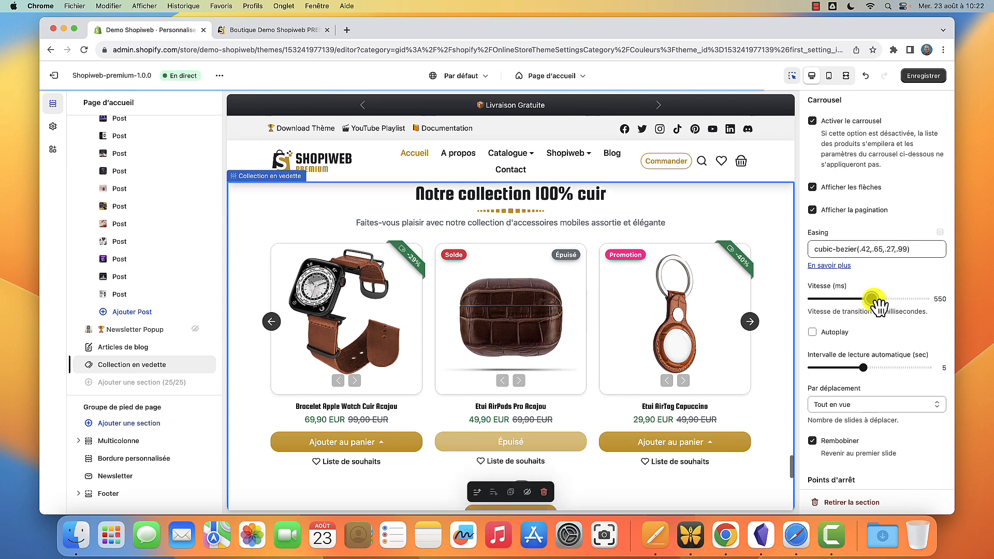
{"action": "left_click", "coordinate": [750, 324]}
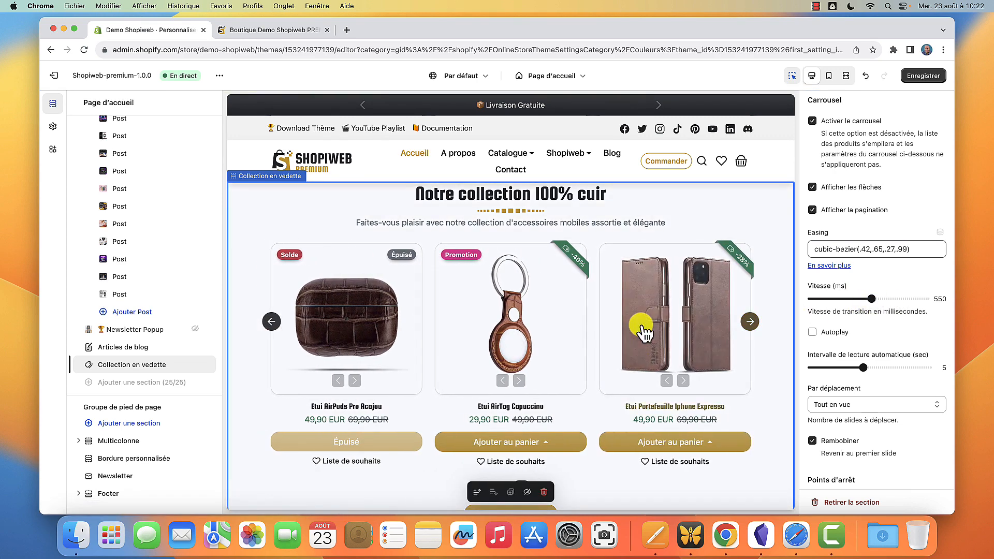
{"action": "left_click", "coordinate": [271, 321]}
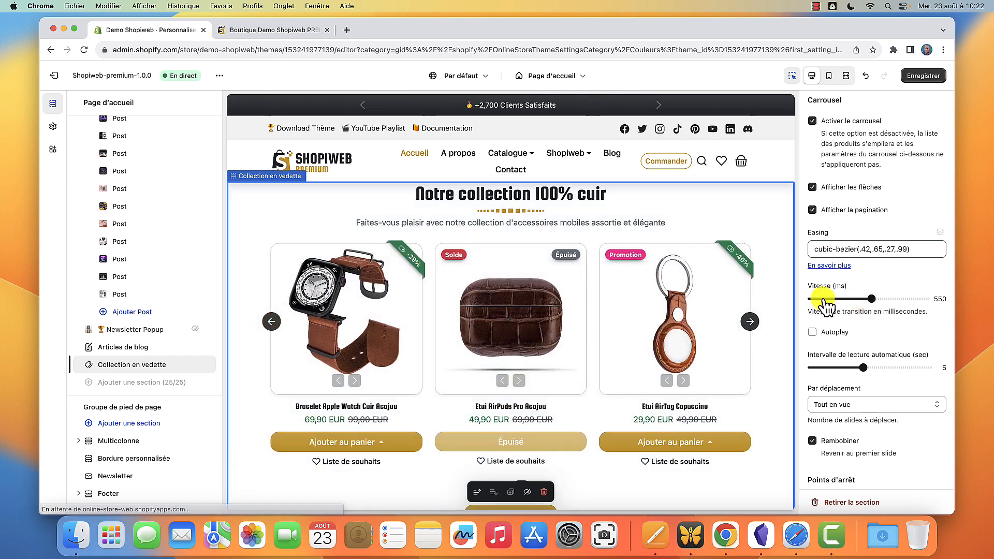
- Try a carousel transition speed of 50 ms, set it to 700 ms, and slide through the products at each speed
{"action": "left_click", "coordinate": [809, 299]}
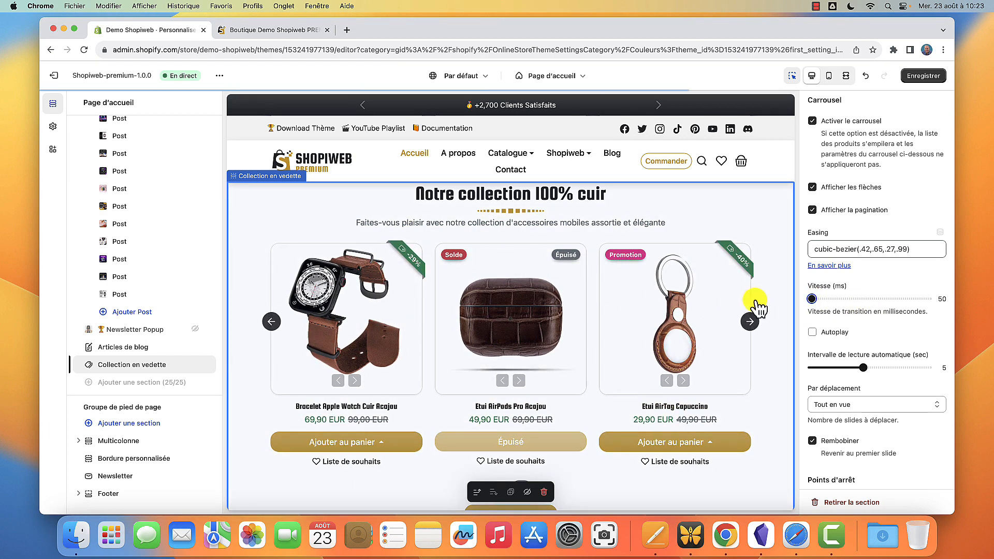
{"action": "left_click", "coordinate": [750, 324]}
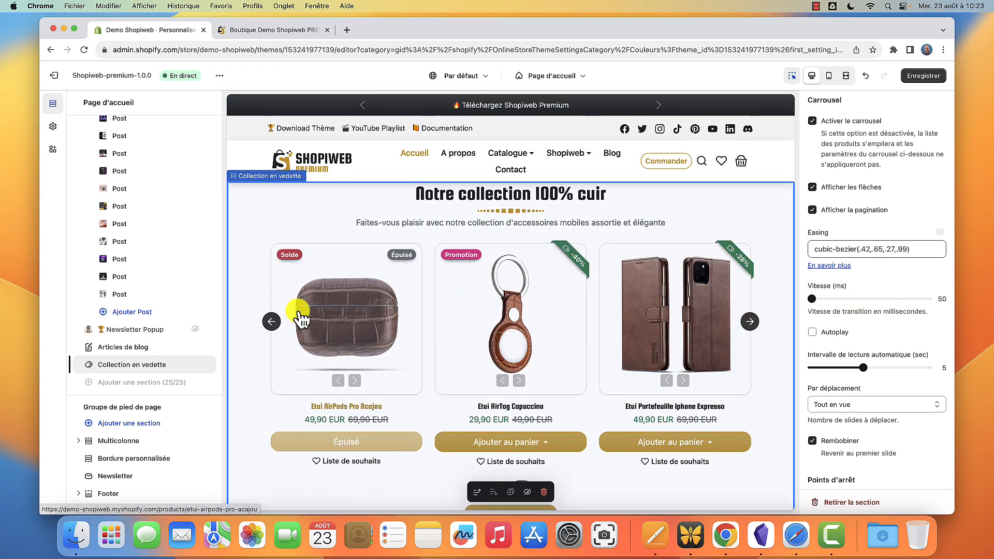
{"action": "left_click", "coordinate": [270, 323]}
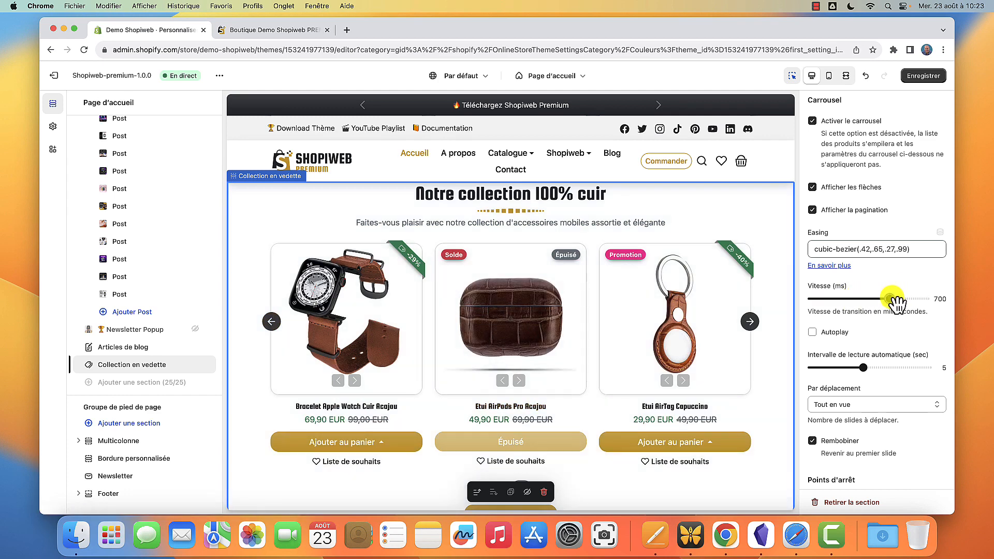
{"action": "left_click", "coordinate": [750, 323]}
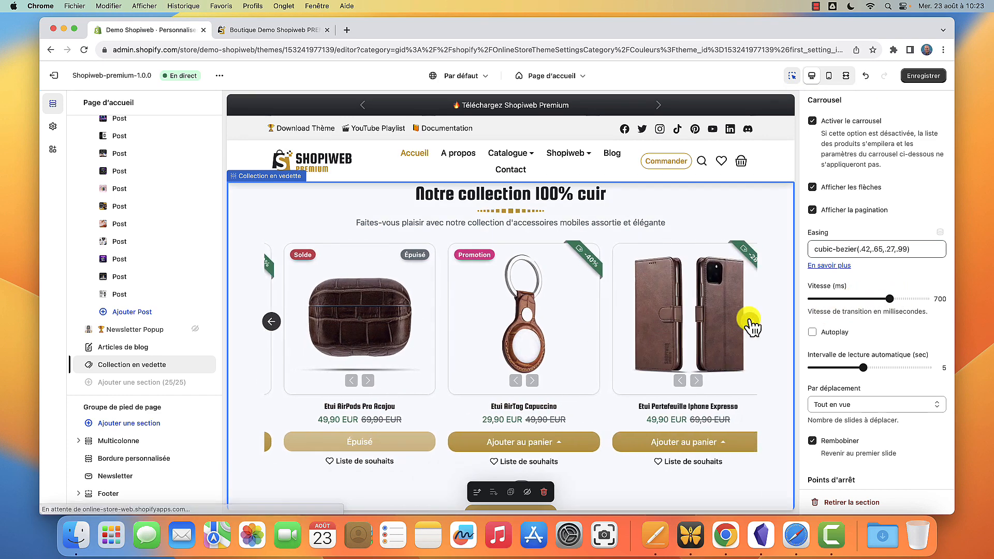
{"action": "left_click", "coordinate": [270, 323]}
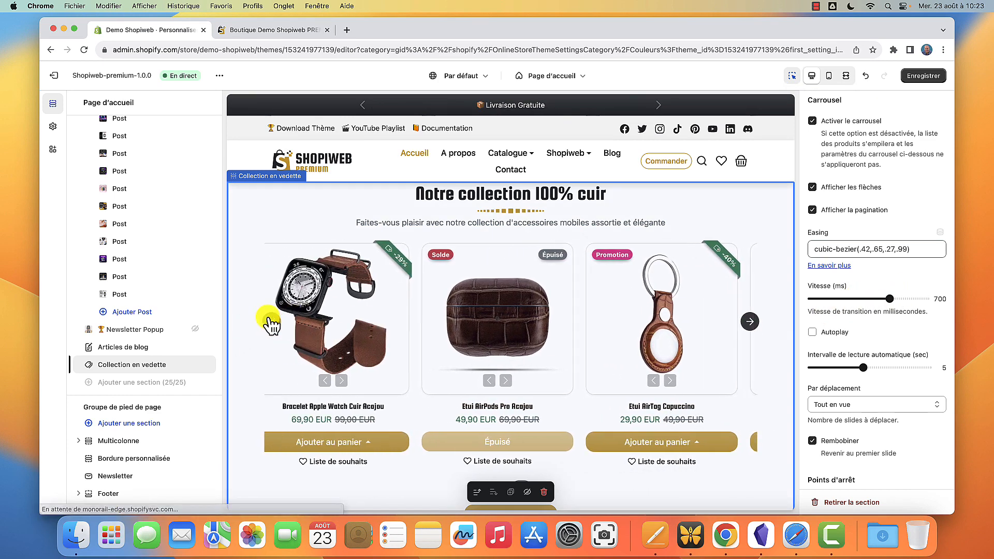
- Preview the carousel's autoplay at a 7-second interval, set the interval to 3 seconds, and disable autoplay
{"action": "scroll", "coordinate": [820, 290], "scroll_direction": "down", "scroll_amount": 2}
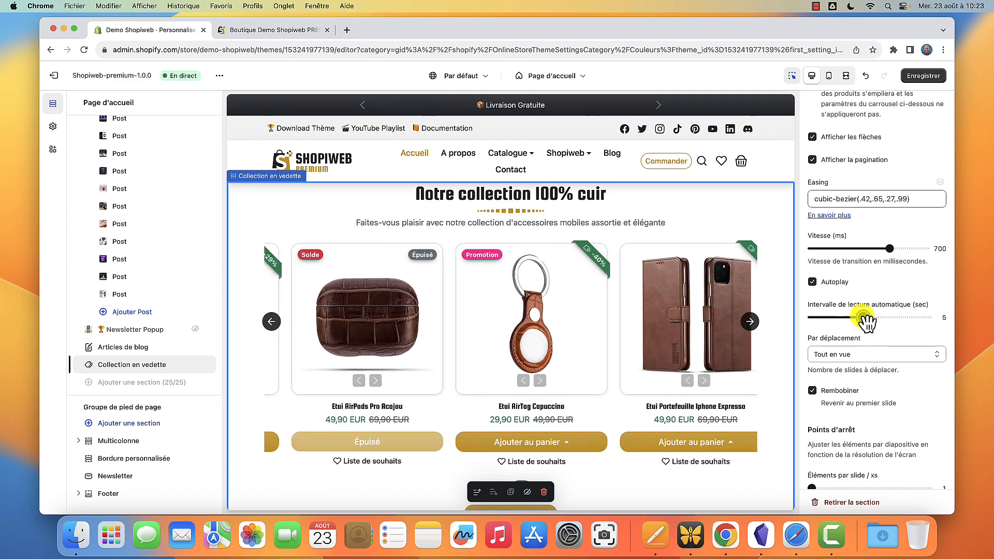
{"action": "left_click_drag", "start_coordinate": [863, 320], "coordinate": [890, 318]}
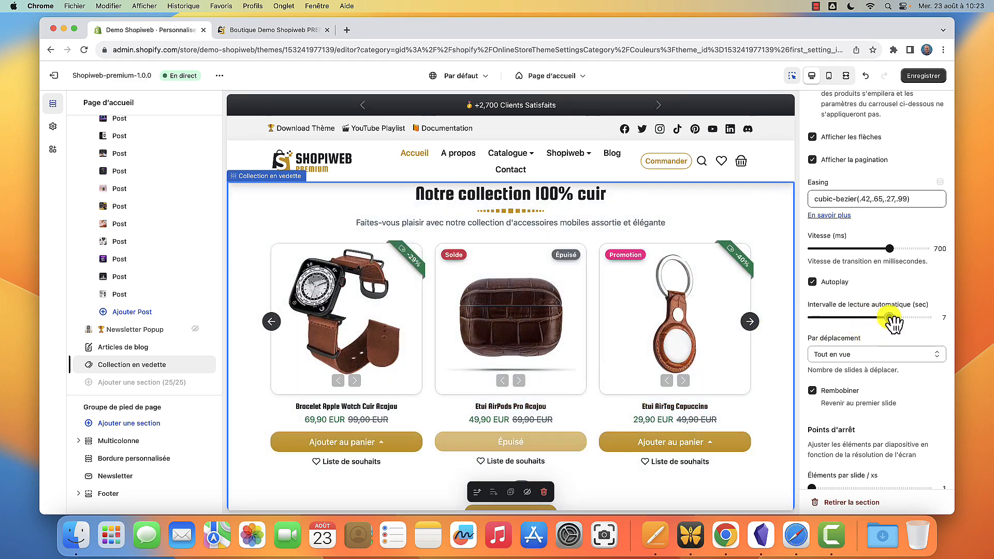
{"action": "scroll", "coordinate": [749, 346], "scroll_direction": "down", "scroll_amount": 1}
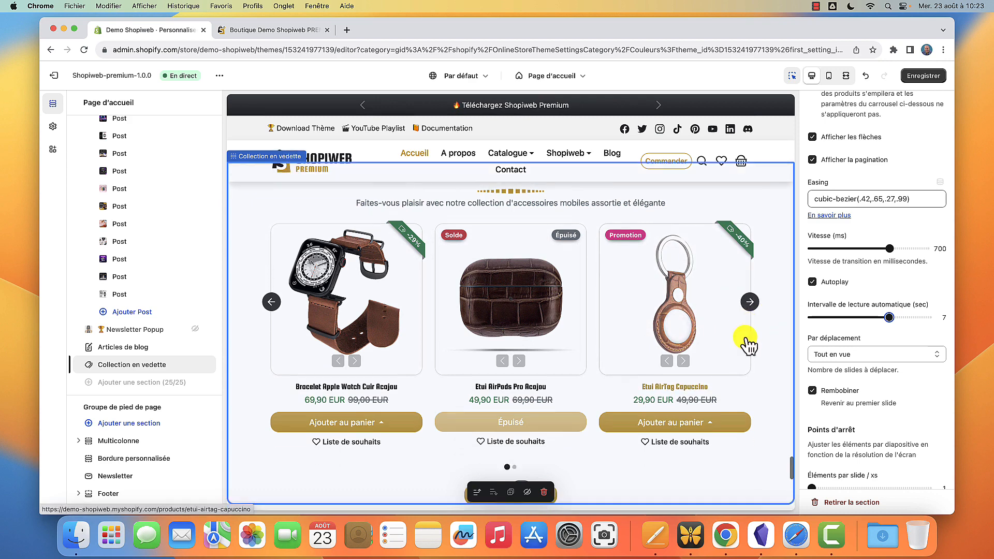
{"action": "scroll", "coordinate": [749, 346], "scroll_direction": "down", "scroll_amount": 1}
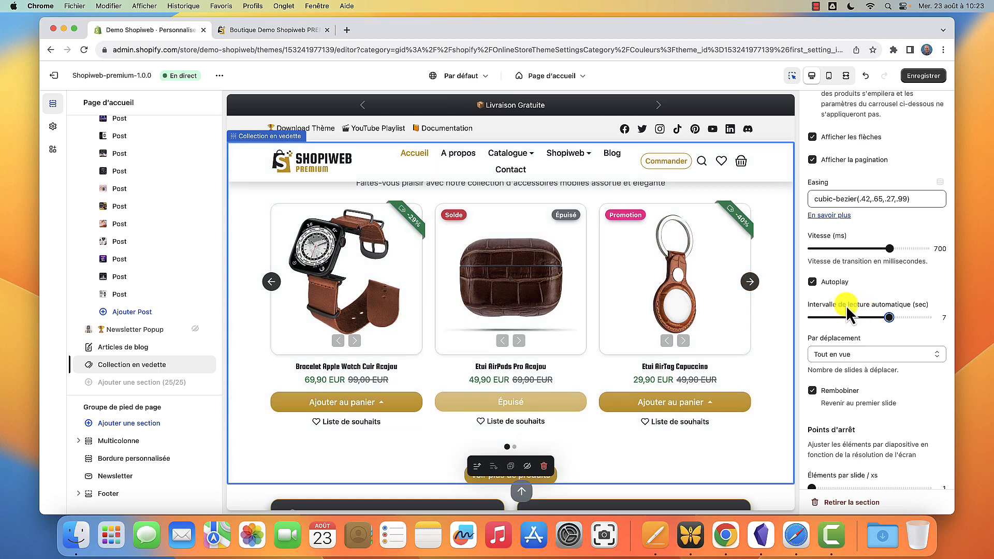
{"action": "left_click", "coordinate": [835, 318]}
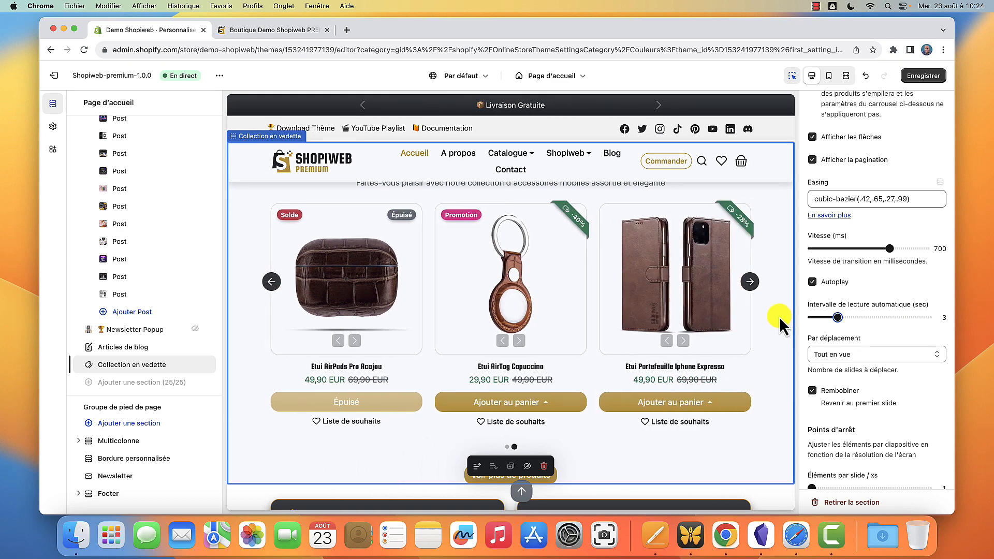
{"action": "left_click", "coordinate": [813, 283]}
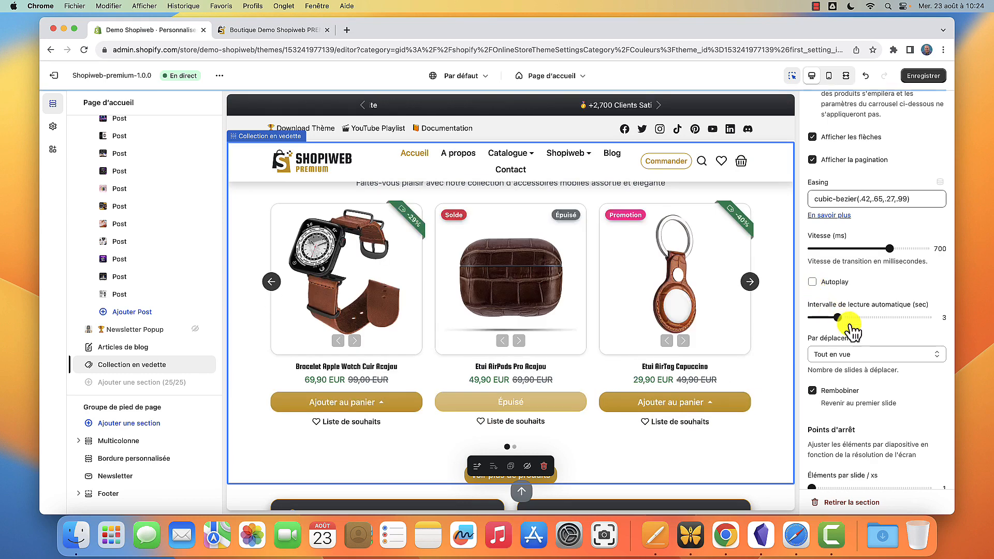
- Try the Un par un option for the number of slides moved, and restore Tout en vue
{"action": "scroll", "coordinate": [852, 332], "scroll_direction": "down", "scroll_amount": 2}
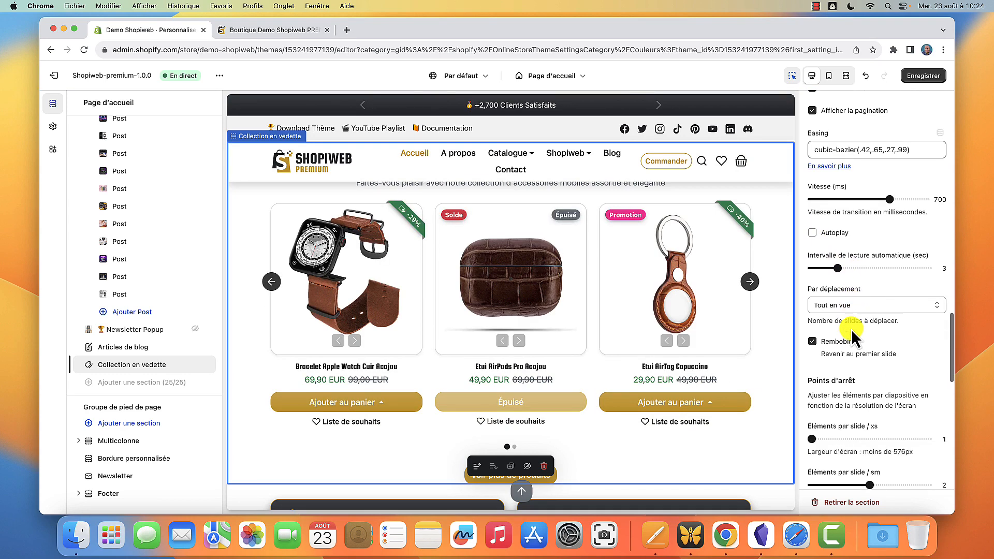
{"action": "left_click", "coordinate": [875, 294]}
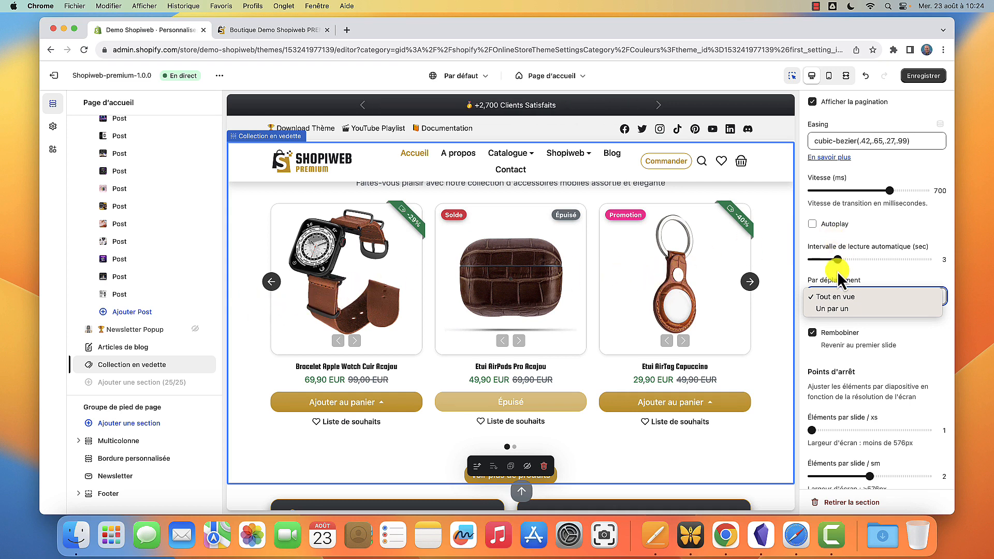
{"action": "left_click", "coordinate": [849, 310]}
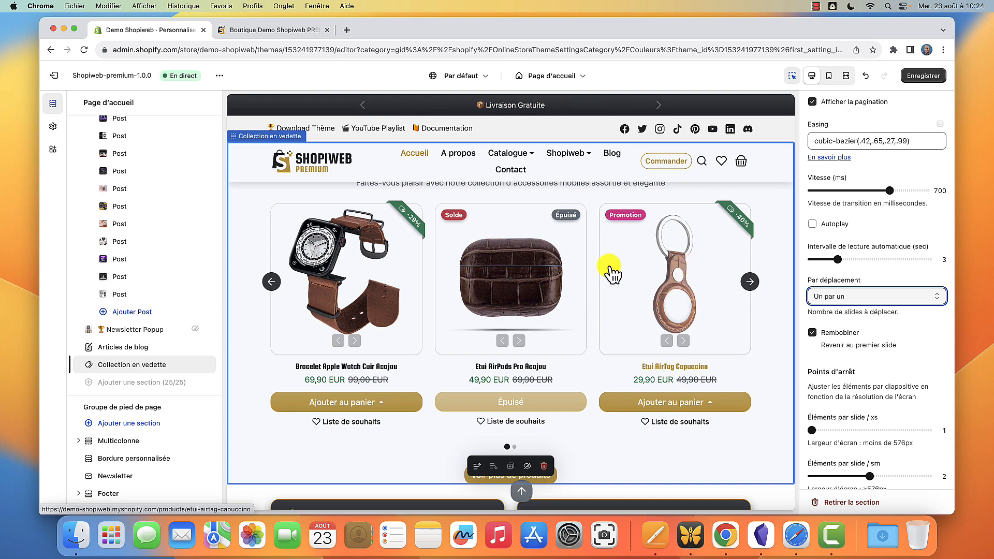
{"action": "left_click", "coordinate": [862, 298]}
{"action": "left_click", "coordinate": [869, 286]}
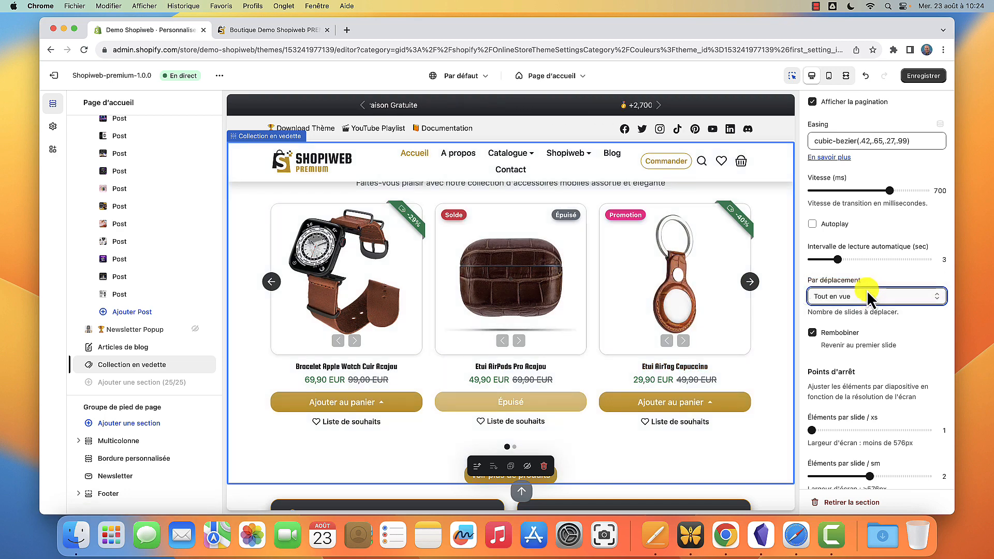
- Examine the Rembobiner option and the items-per-slide settings for each screen-width breakpoint from xs to xxl
{"action": "scroll", "coordinate": [871, 278], "scroll_direction": "down", "scroll_amount": 2}
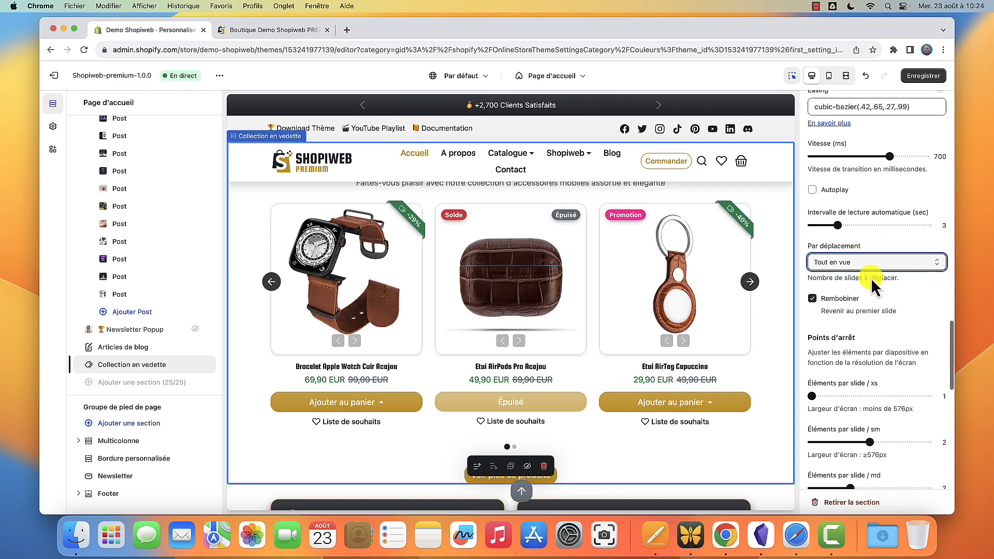
{"action": "scroll", "coordinate": [872, 277], "scroll_direction": "down", "scroll_amount": 5}
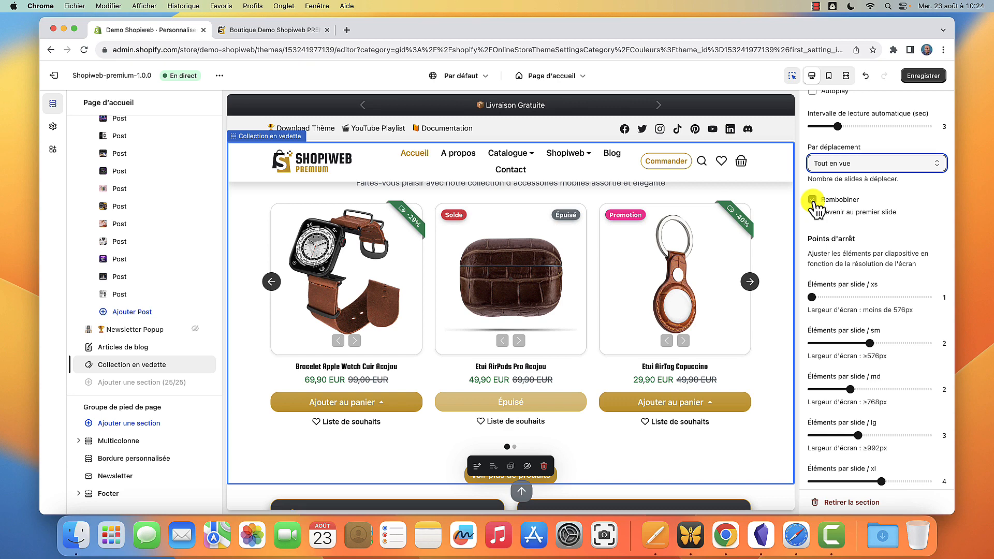
{"action": "scroll", "coordinate": [835, 213], "scroll_direction": "down", "scroll_amount": 1}
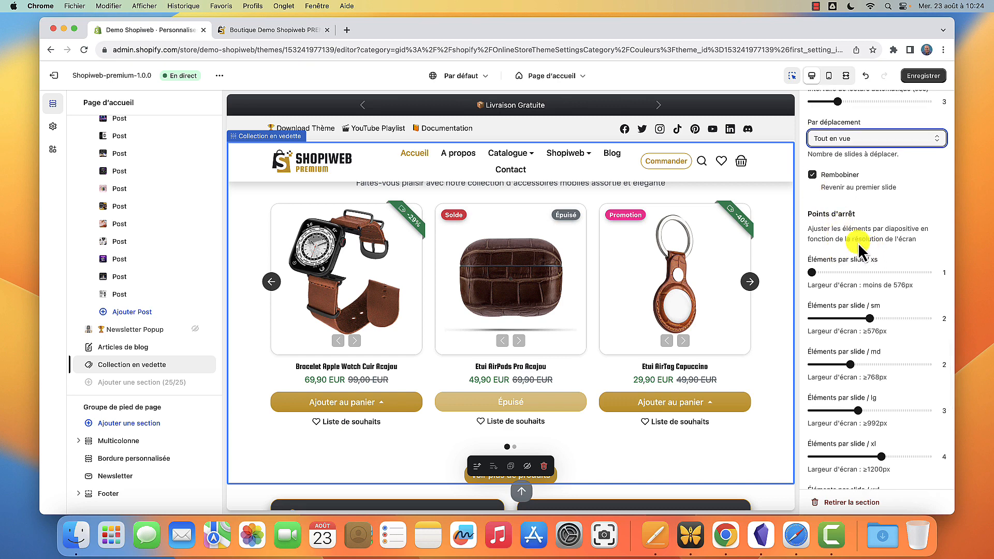
{"action": "scroll", "coordinate": [842, 241], "scroll_direction": "down", "scroll_amount": 4}
{"action": "mouse_move", "coordinate": [812, 175]}
{"action": "left_mouse_down"}
{"action": "mouse_move", "coordinate": [868, 176]}
{"action": "mouse_move", "coordinate": [813, 182]}
{"action": "left_mouse_up"}
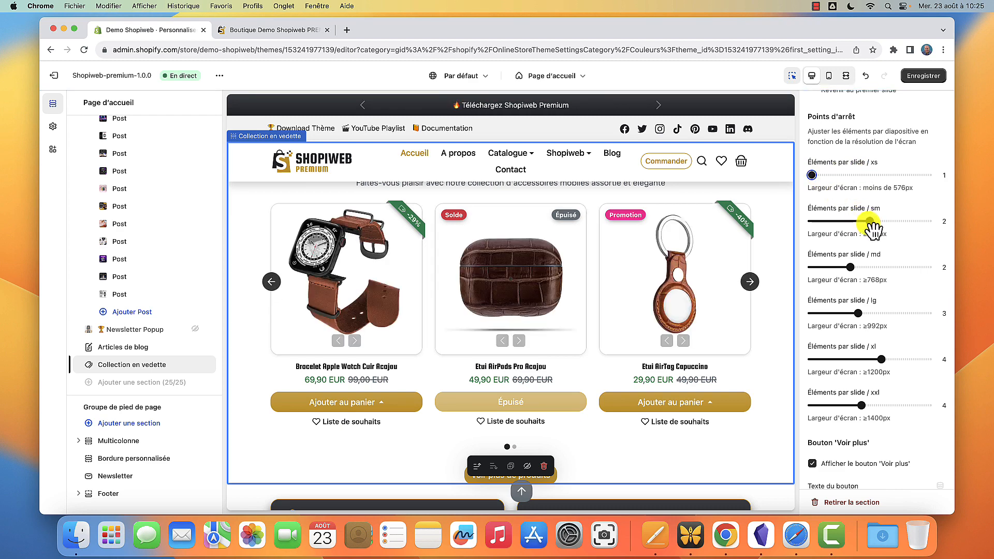
{"action": "left_click_drag", "start_coordinate": [870, 221], "coordinate": [874, 243]}
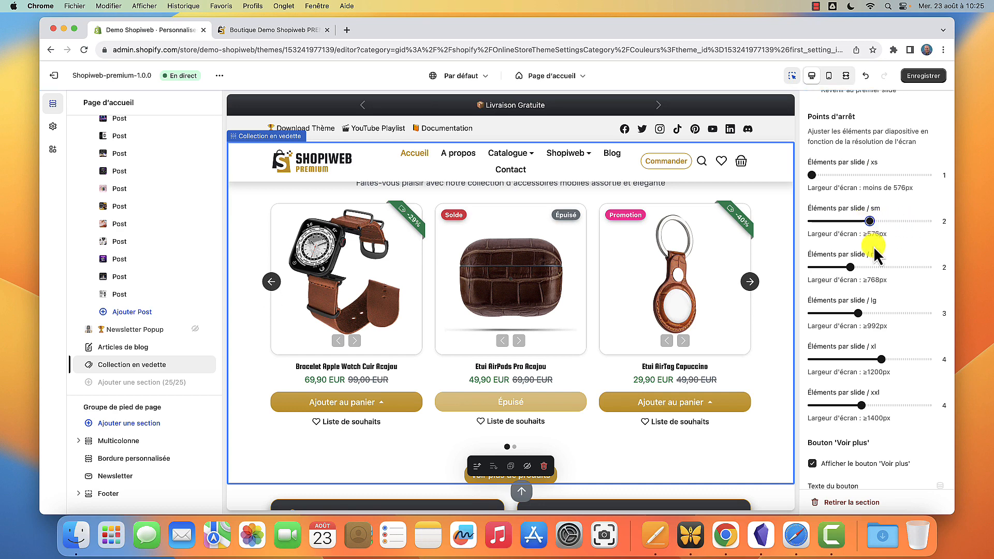
{"action": "scroll", "coordinate": [875, 247], "scroll_direction": "down", "scroll_amount": 1}
{"action": "scroll", "coordinate": [856, 253], "scroll_direction": "down", "scroll_amount": 1}
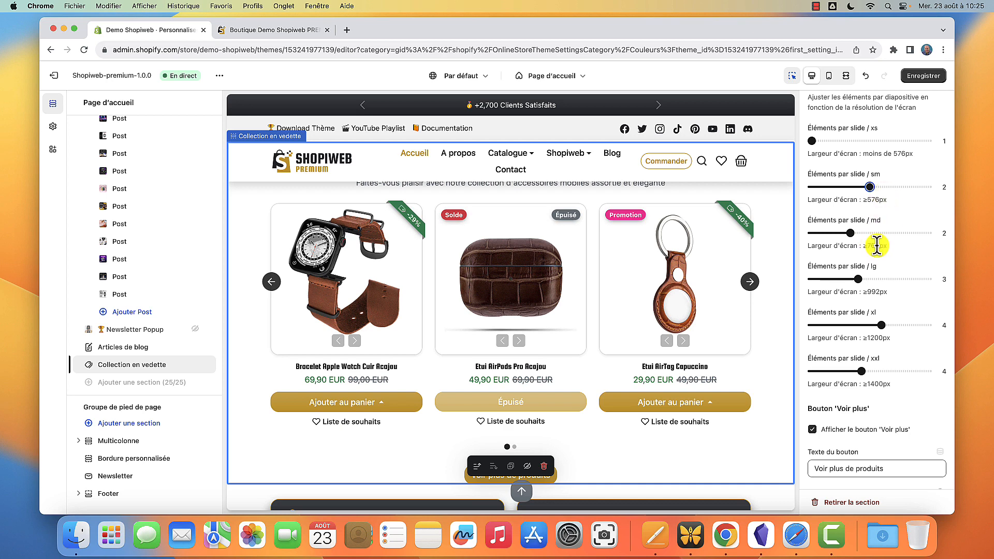
{"action": "scroll", "coordinate": [876, 246], "scroll_direction": "down", "scroll_amount": 3}
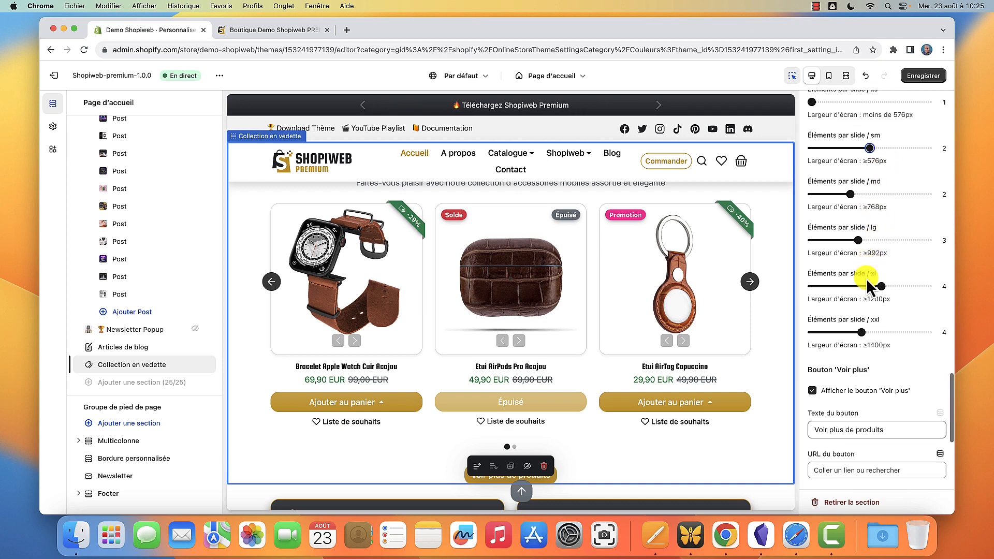
- Review the Voir plus button beneath the featured collection and turn off its display
{"action": "scroll", "coordinate": [872, 284], "scroll_direction": "down", "scroll_amount": 10}
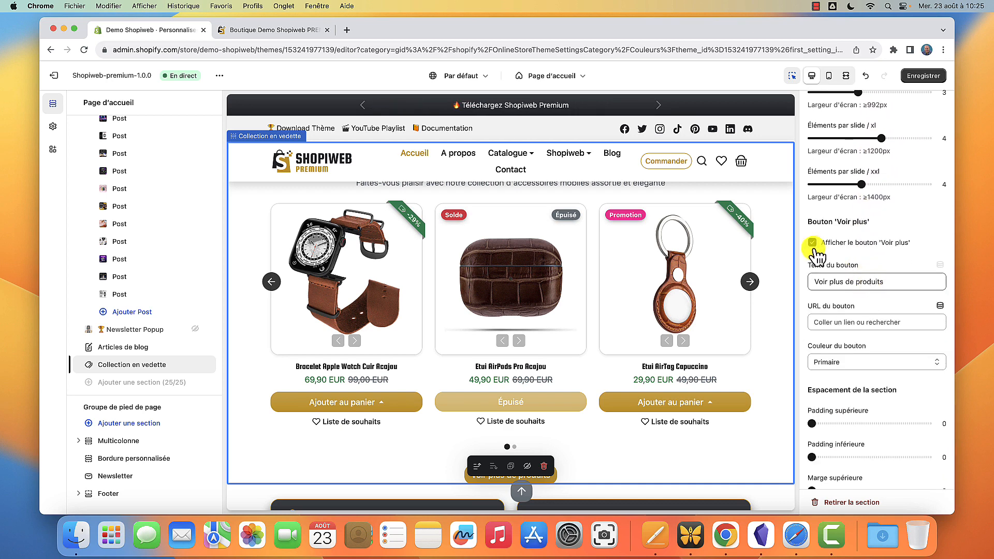
{"action": "scroll", "coordinate": [572, 407], "scroll_direction": "down", "scroll_amount": 5}
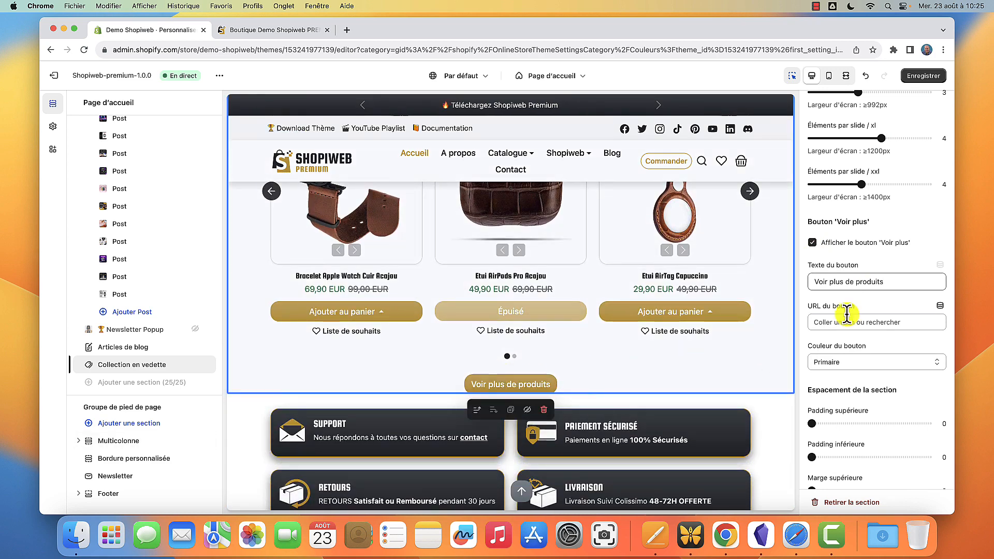
{"action": "scroll", "coordinate": [672, 275], "scroll_direction": "up", "scroll_amount": 9}
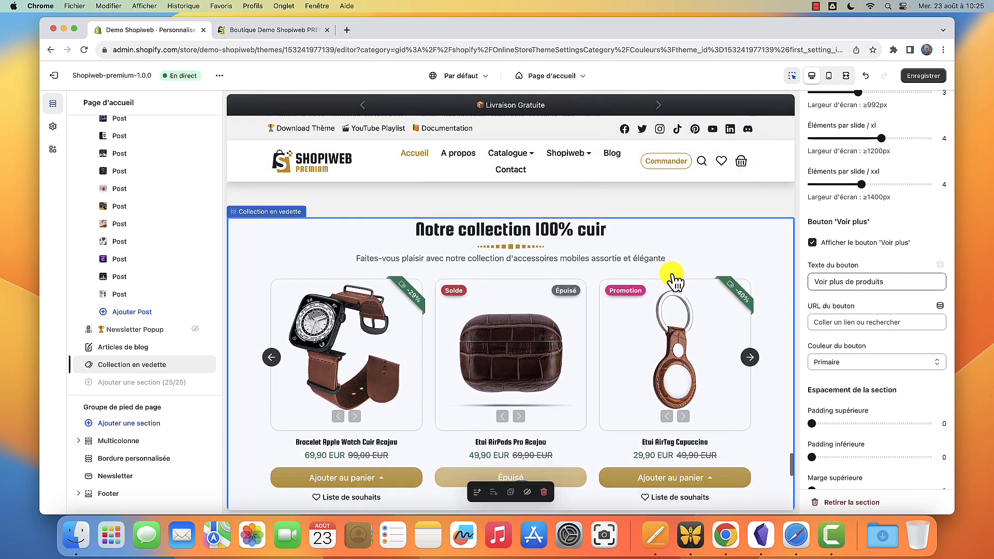
{"action": "scroll", "coordinate": [672, 275], "scroll_direction": "down", "scroll_amount": 3}
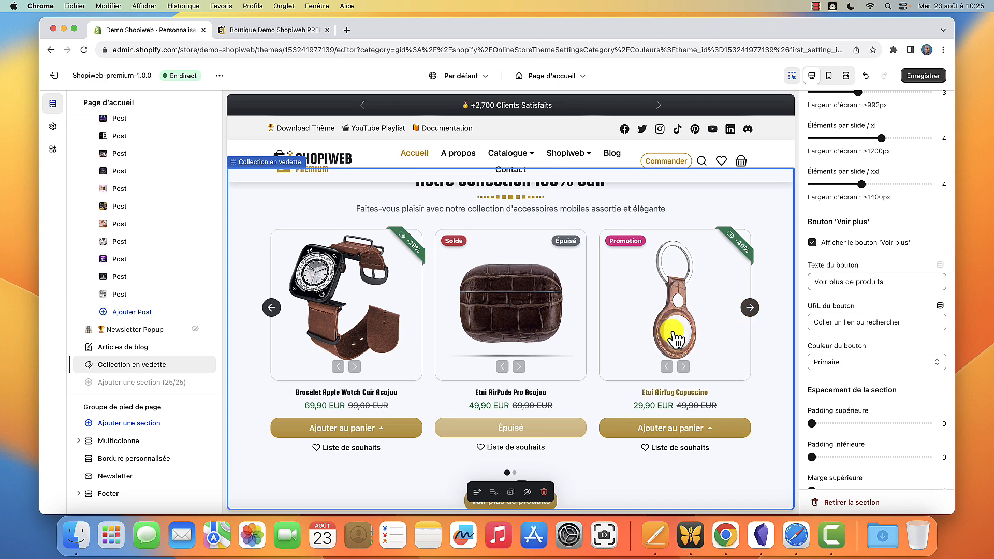
{"action": "scroll", "coordinate": [675, 334], "scroll_direction": "up", "scroll_amount": 1}
{"action": "scroll", "coordinate": [675, 333], "scroll_direction": "down", "scroll_amount": 3}
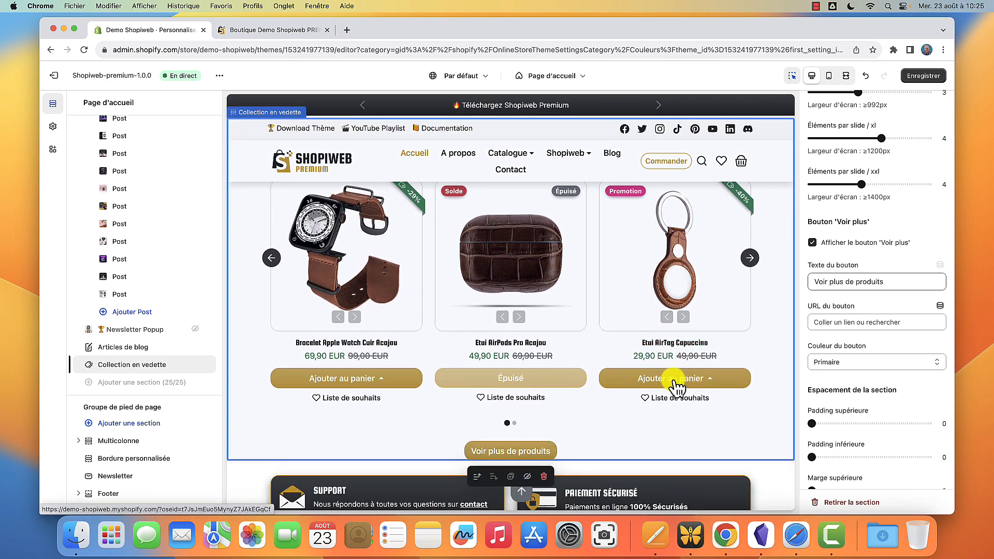
{"action": "scroll", "coordinate": [658, 393], "scroll_direction": "up", "scroll_amount": 3}
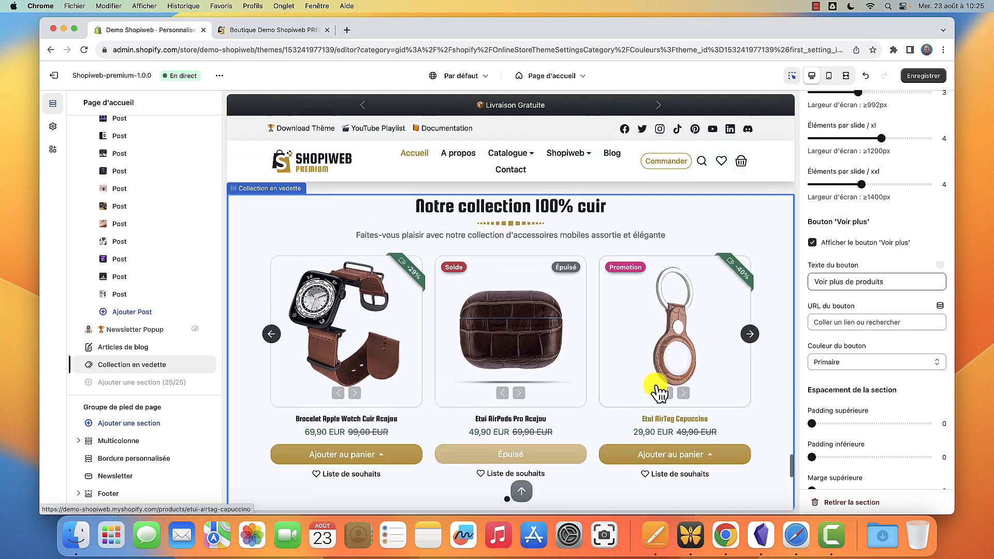
{"action": "scroll", "coordinate": [653, 383], "scroll_direction": "down", "scroll_amount": 3}
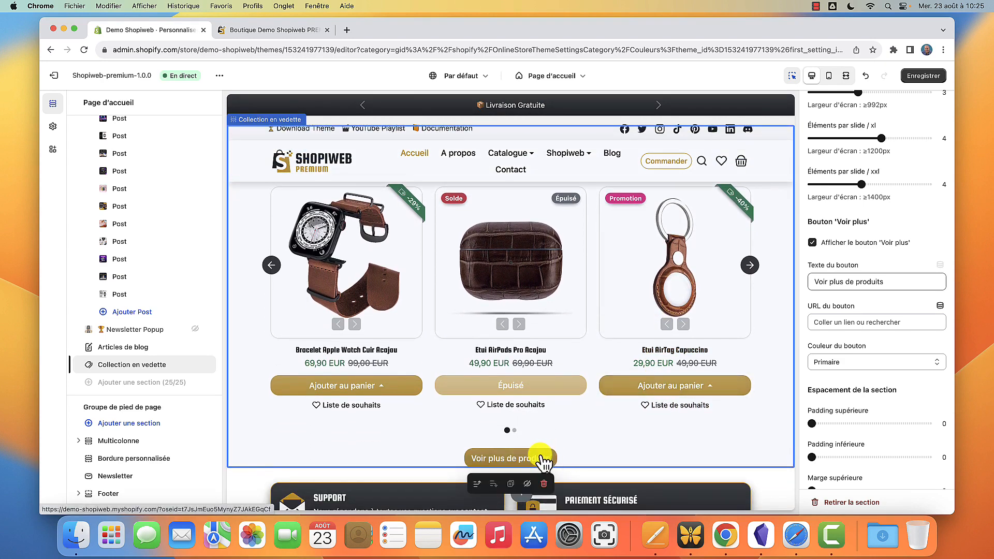
{"action": "scroll", "coordinate": [644, 378], "scroll_direction": "up", "scroll_amount": 2}
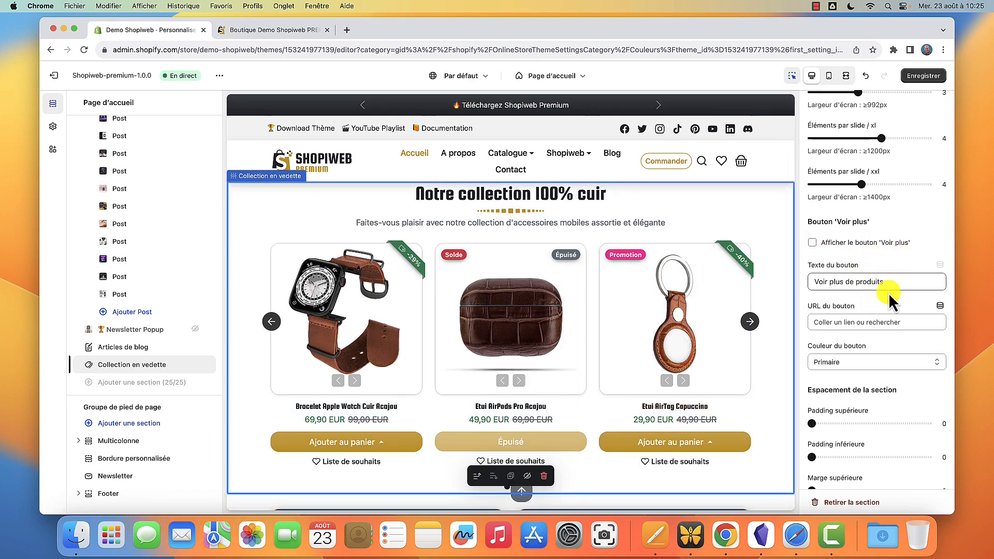
- Examine the Voir plus button's link destinations and colour choices, keeping the colour at Primaire
{"action": "scroll", "coordinate": [856, 304], "scroll_direction": "down", "scroll_amount": 2}
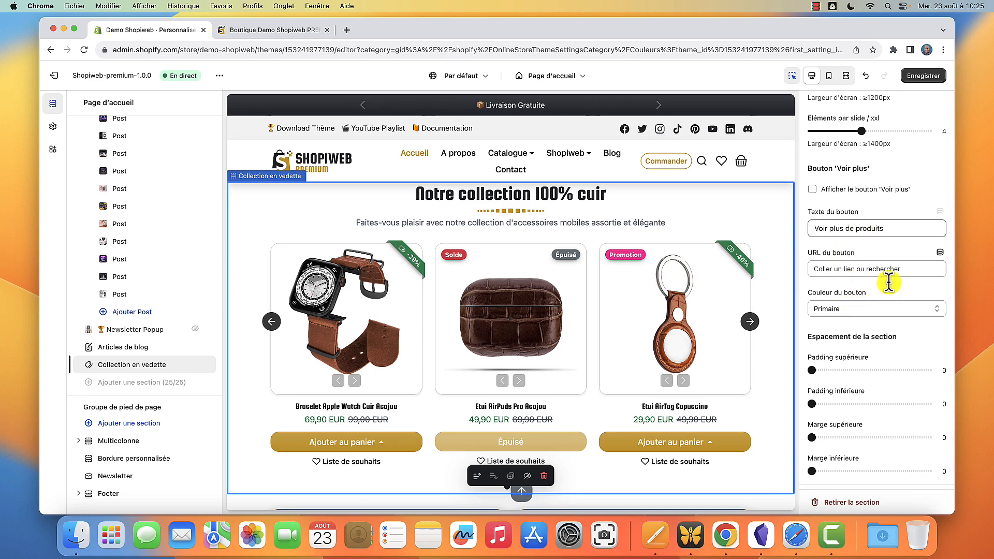
{"action": "left_click", "coordinate": [878, 270]}
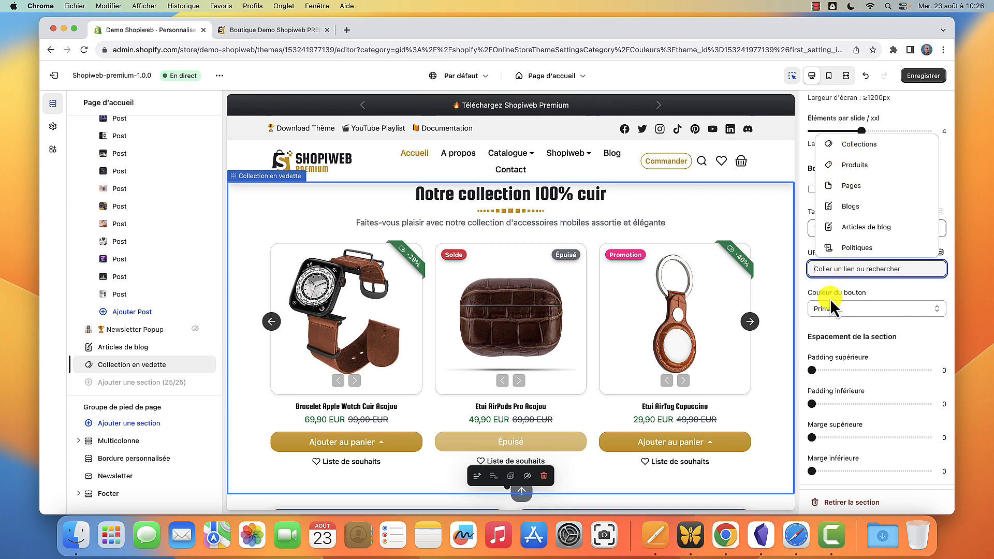
{"action": "left_click", "coordinate": [812, 293]}
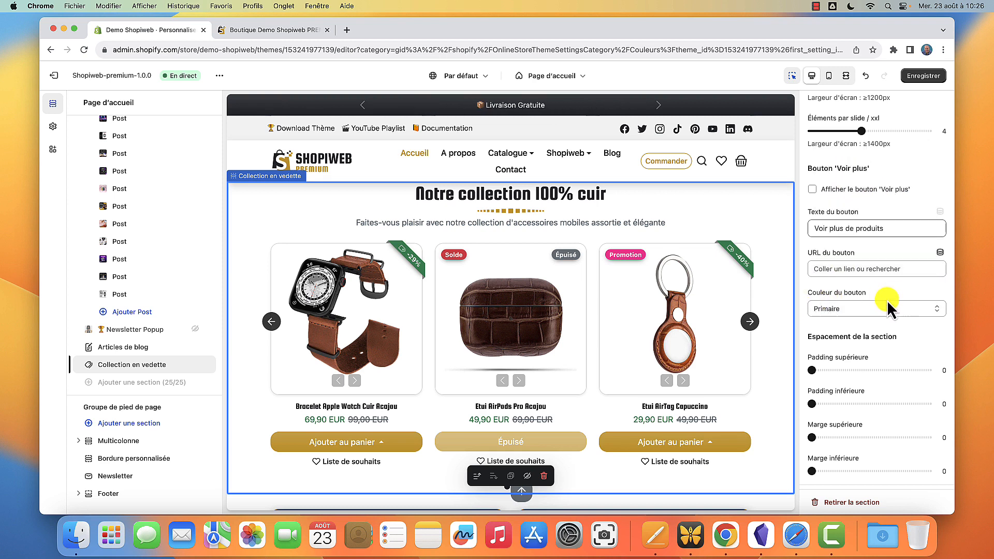
{"action": "left_click", "coordinate": [862, 309]}
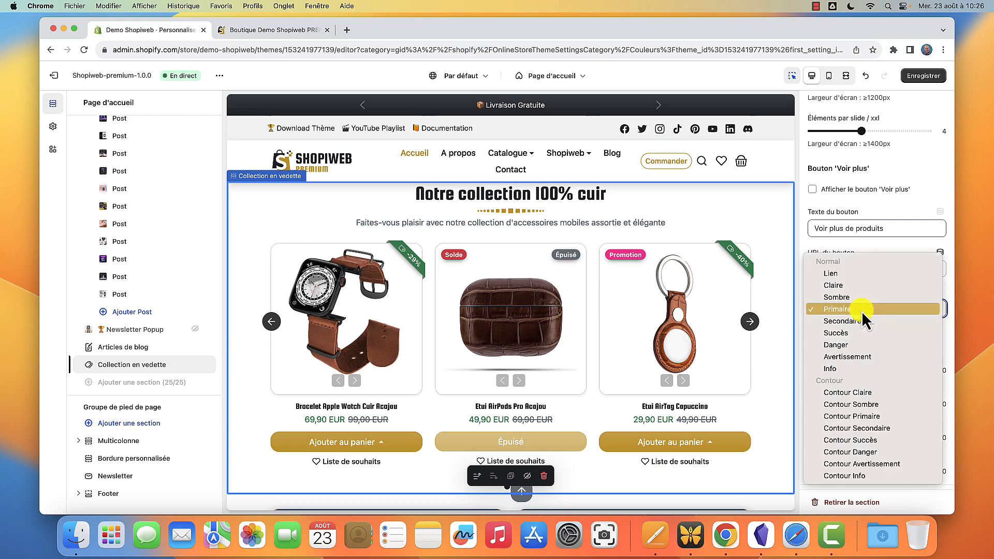
{"action": "left_click", "coordinate": [846, 238]}
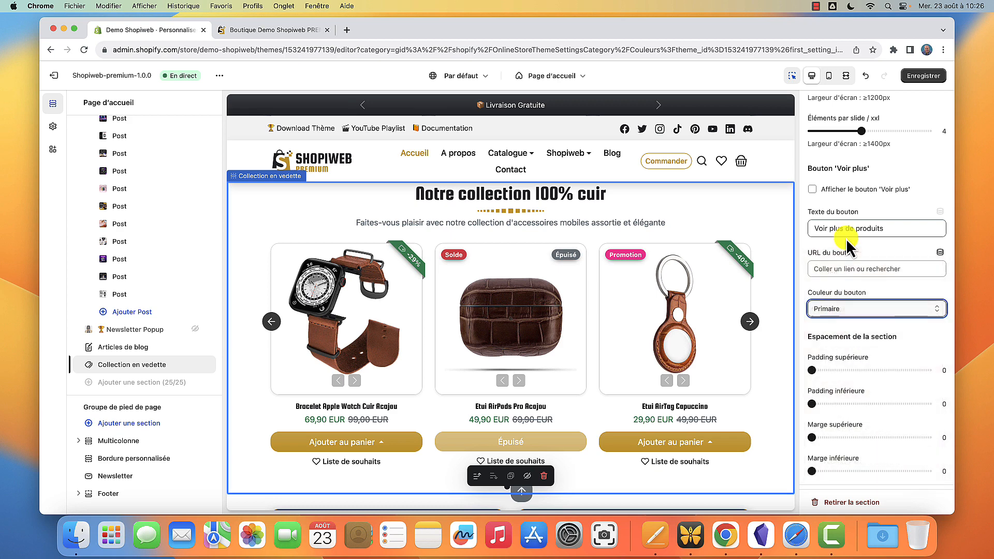
{"action": "left_click", "coordinate": [59, 130]}
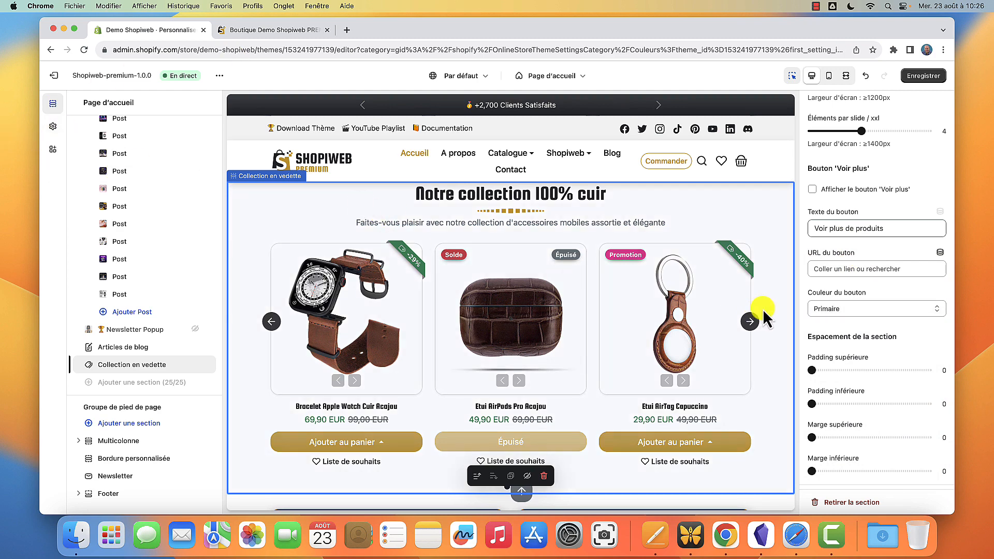
- Try a Padding supérieure and Padding inférieure of 6 on the section, and reset both to 0
{"action": "scroll", "coordinate": [875, 305], "scroll_direction": "down", "scroll_amount": 2}
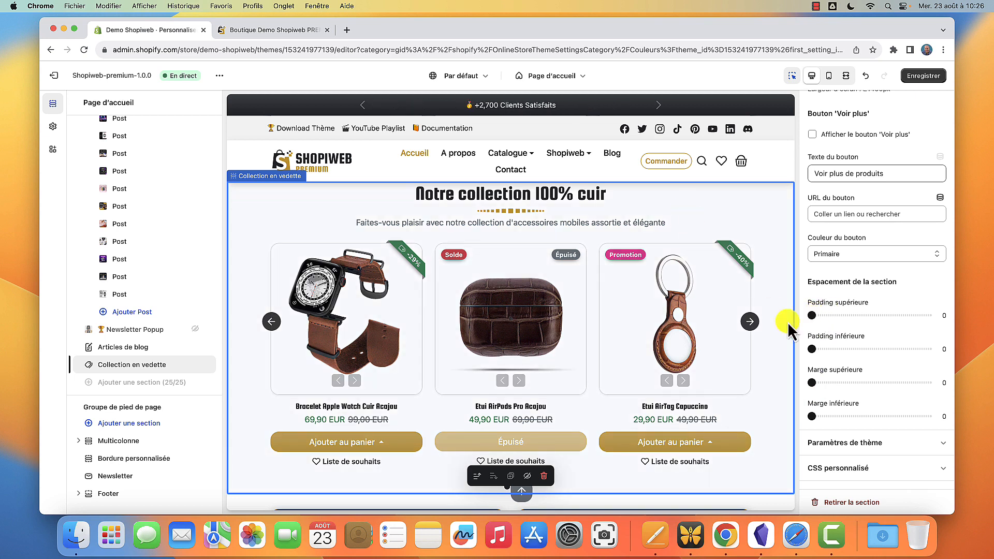
{"action": "left_click_drag", "start_coordinate": [813, 315], "coordinate": [848, 315]}
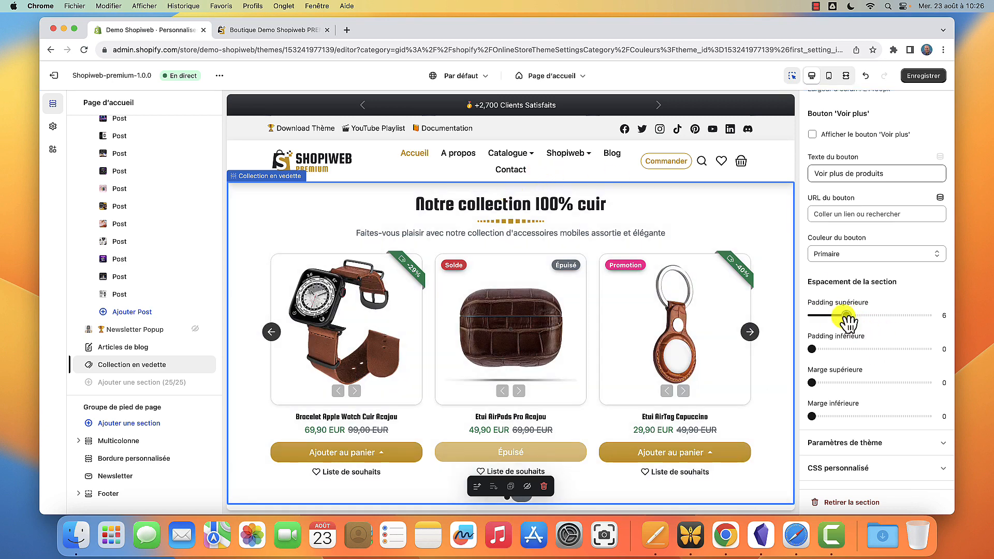
{"action": "left_click_drag", "start_coordinate": [813, 349], "coordinate": [853, 349]}
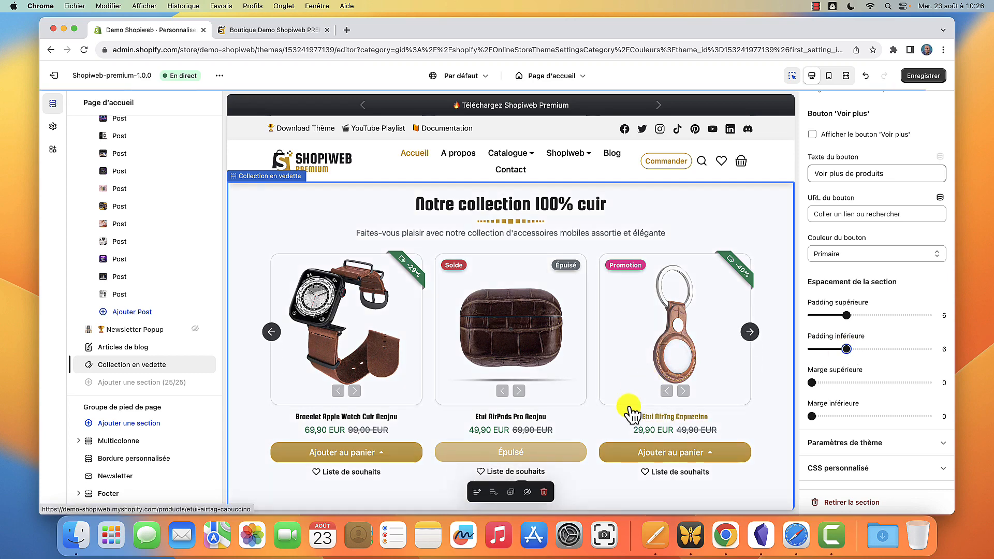
{"action": "scroll", "coordinate": [647, 420], "scroll_direction": "down", "scroll_amount": 2}
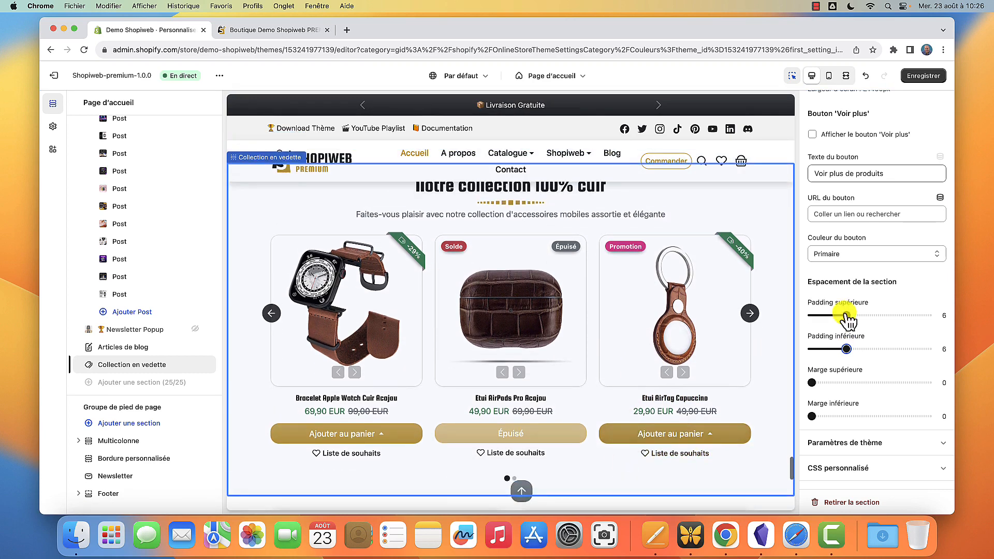
{"action": "left_click", "coordinate": [804, 316]}
{"action": "left_click", "coordinate": [812, 349]}
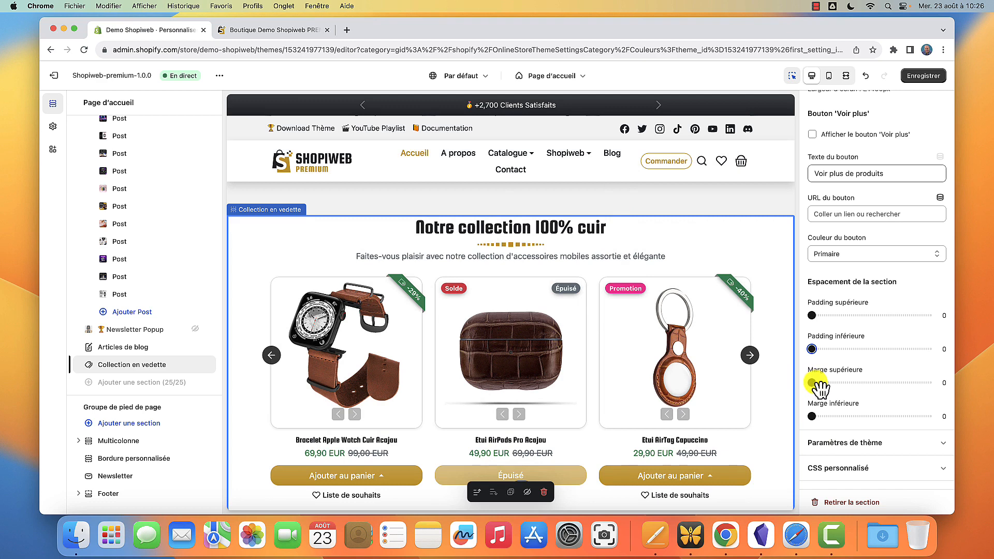
- Try a Marge supérieure and Marge inférieure of 6 on the section, and reset both to 0
{"action": "left_click_drag", "start_coordinate": [821, 386], "coordinate": [846, 387]}
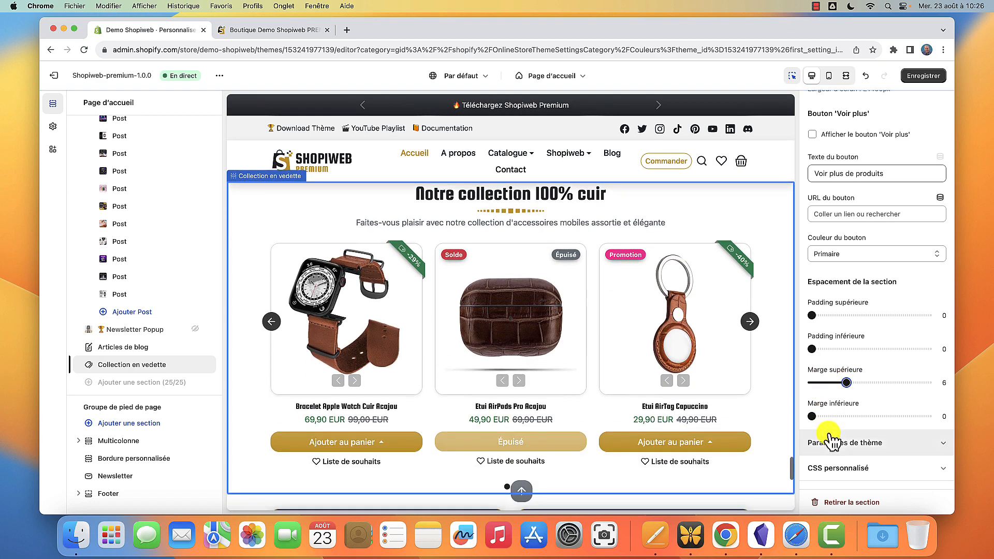
{"action": "left_click_drag", "start_coordinate": [812, 417], "coordinate": [841, 417]}
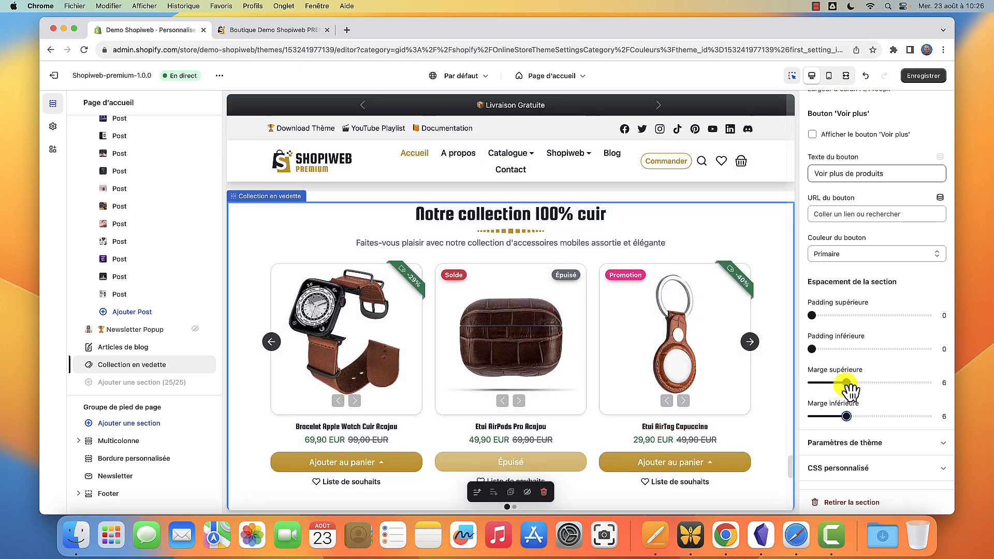
{"action": "left_click_drag", "start_coordinate": [847, 383], "coordinate": [812, 383]}
{"action": "left_click_drag", "start_coordinate": [852, 417], "coordinate": [812, 417]}
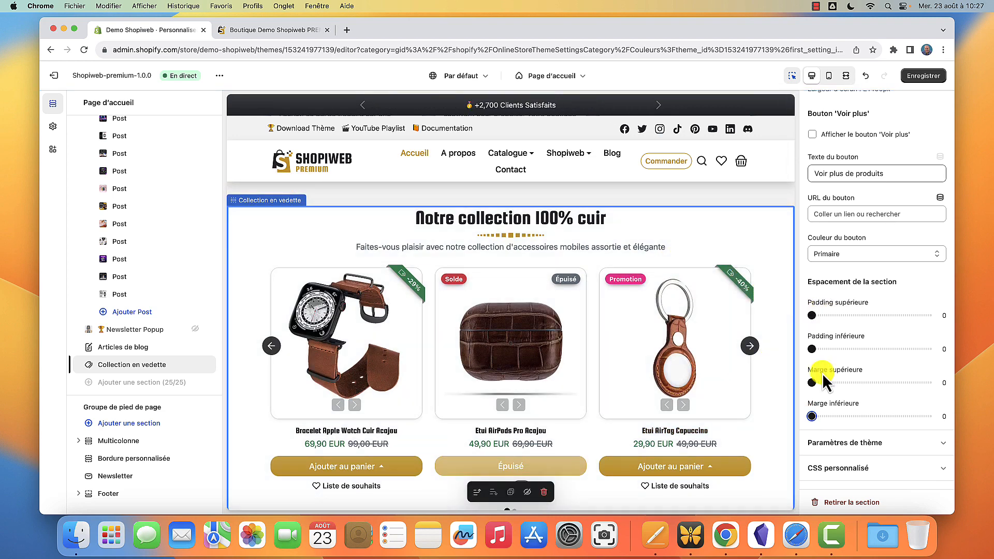
- Set the section's Padding supérieure and Padding inférieure to 7 and check the spacing in the preview
{"action": "left_click_drag", "start_coordinate": [821, 315], "coordinate": [853, 315]}
{"action": "left_click_drag", "start_coordinate": [811, 349], "coordinate": [846, 350]}
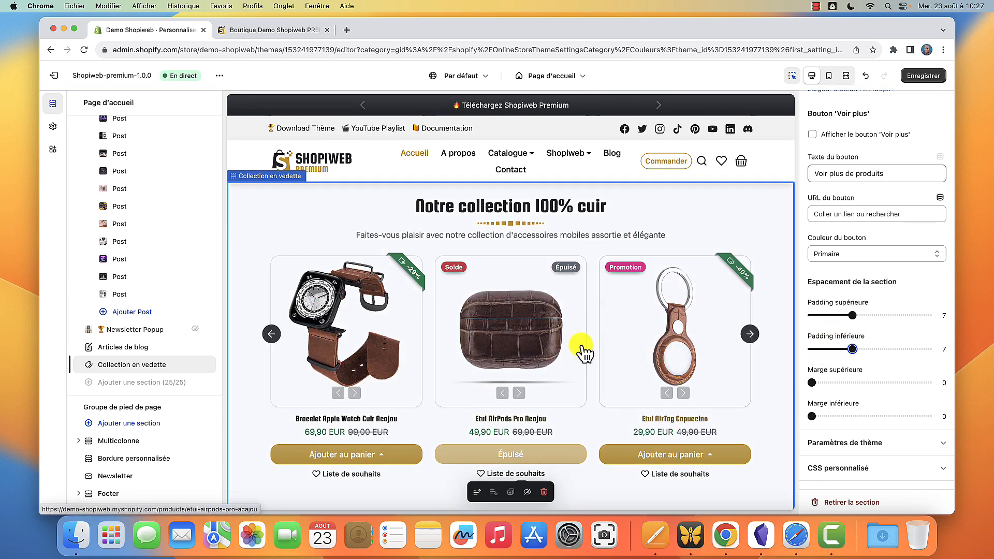
{"action": "scroll", "coordinate": [581, 346], "scroll_direction": "down", "scroll_amount": 2}
{"action": "scroll", "coordinate": [582, 347], "scroll_direction": "up", "scroll_amount": 3}
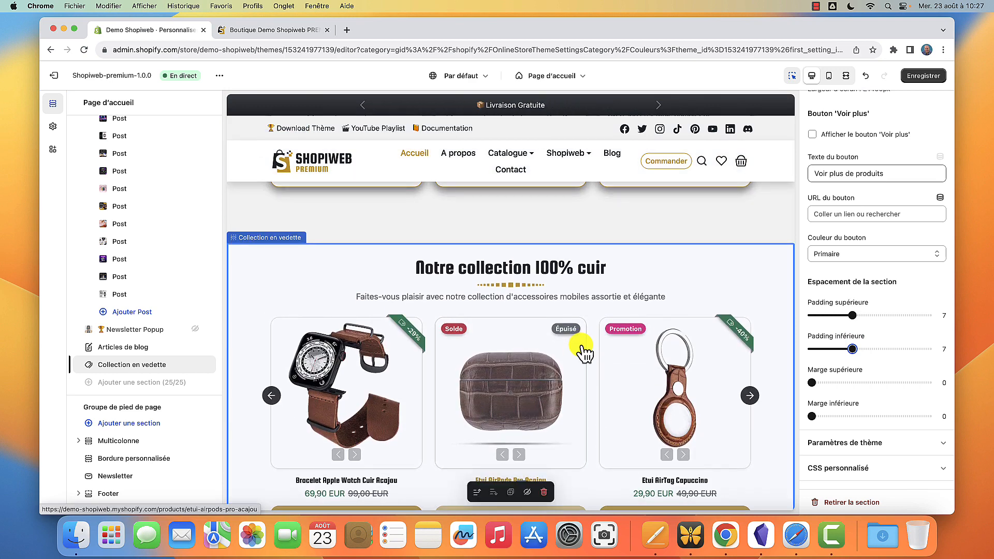
{"action": "scroll", "coordinate": [584, 353], "scroll_direction": "down", "scroll_amount": 2}
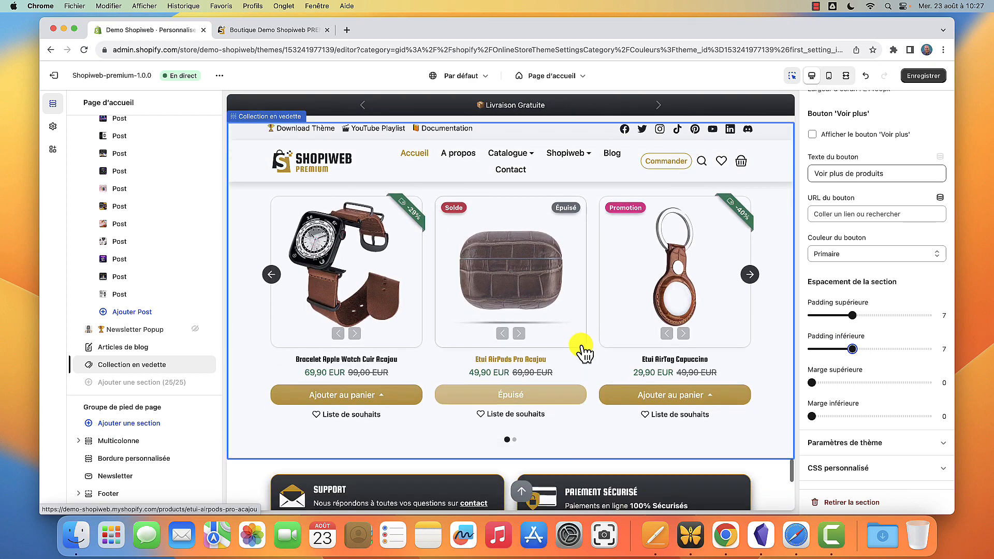
- Expand Paramètres de thème and examine the title animation and SVG subtitle options
{"action": "left_click", "coordinate": [946, 451]}
{"action": "scroll", "coordinate": [901, 396], "scroll_direction": "down", "scroll_amount": 4}
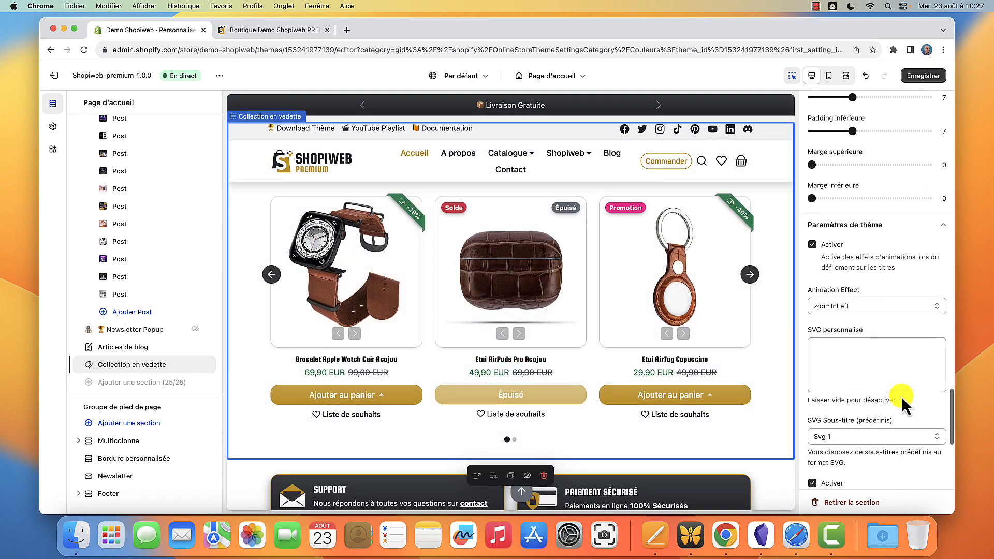
{"action": "scroll", "coordinate": [911, 382], "scroll_direction": "down", "scroll_amount": 1}
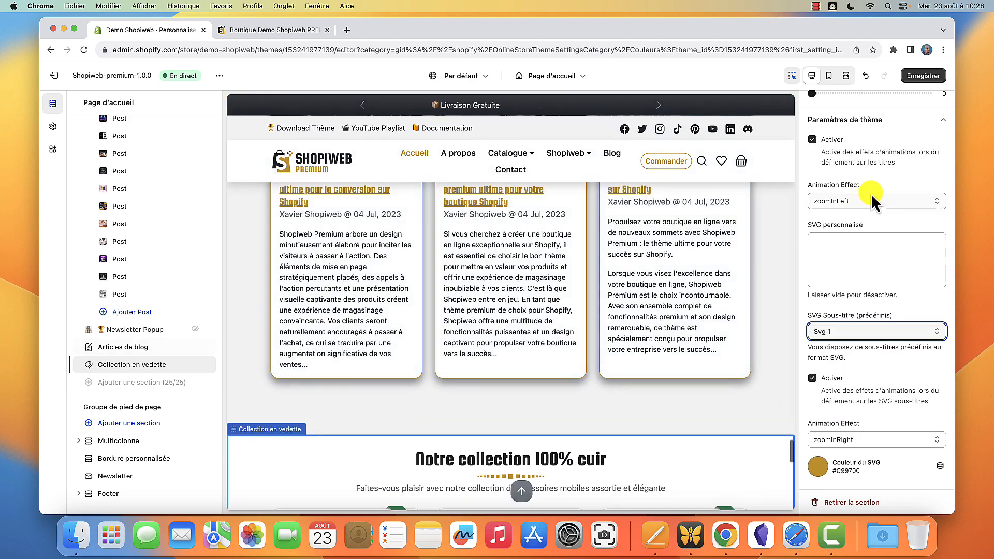
{"action": "scroll", "coordinate": [875, 191], "scroll_direction": "up", "scroll_amount": 2}
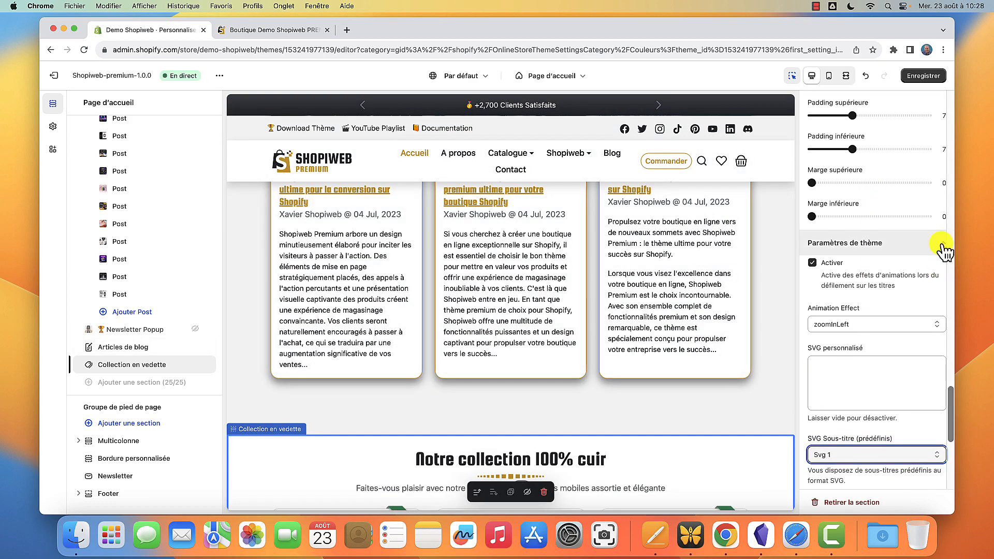
{"action": "scroll", "coordinate": [897, 285], "scroll_direction": "down", "scroll_amount": 4}
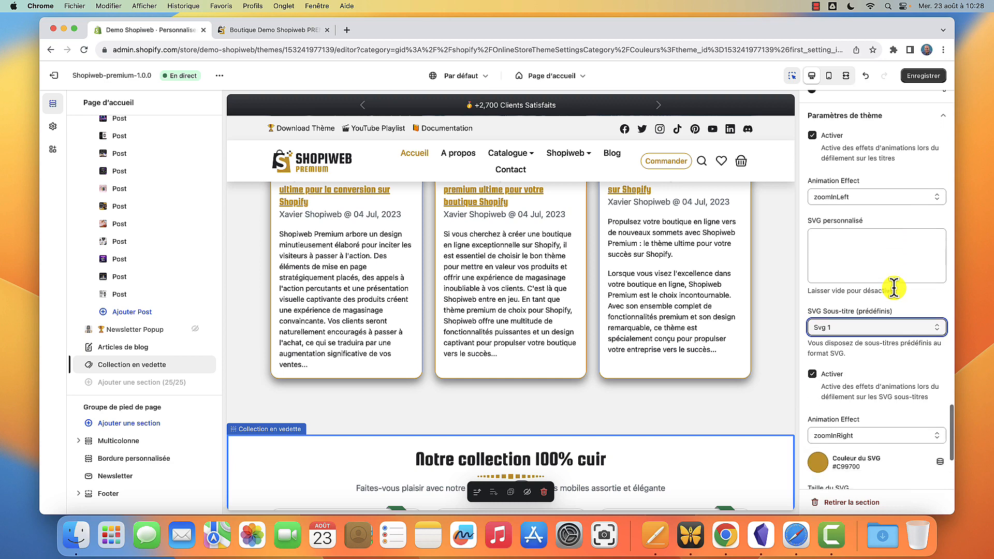
{"action": "scroll", "coordinate": [743, 324], "scroll_direction": "down", "scroll_amount": 5}
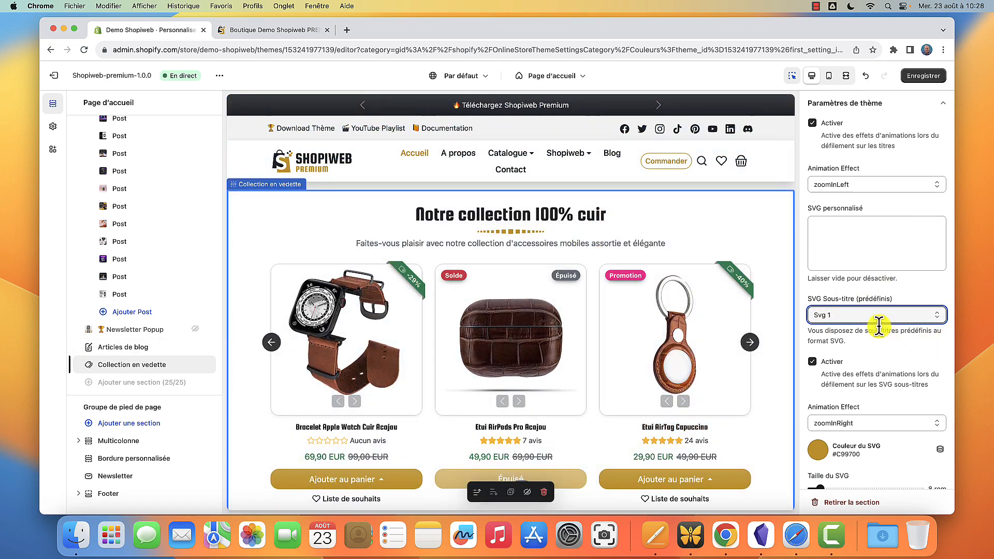
- Review the featured collection among the neighbouring blog and Instagram sections in the home page preview
{"action": "scroll", "coordinate": [546, 239], "scroll_direction": "down", "scroll_amount": 10}
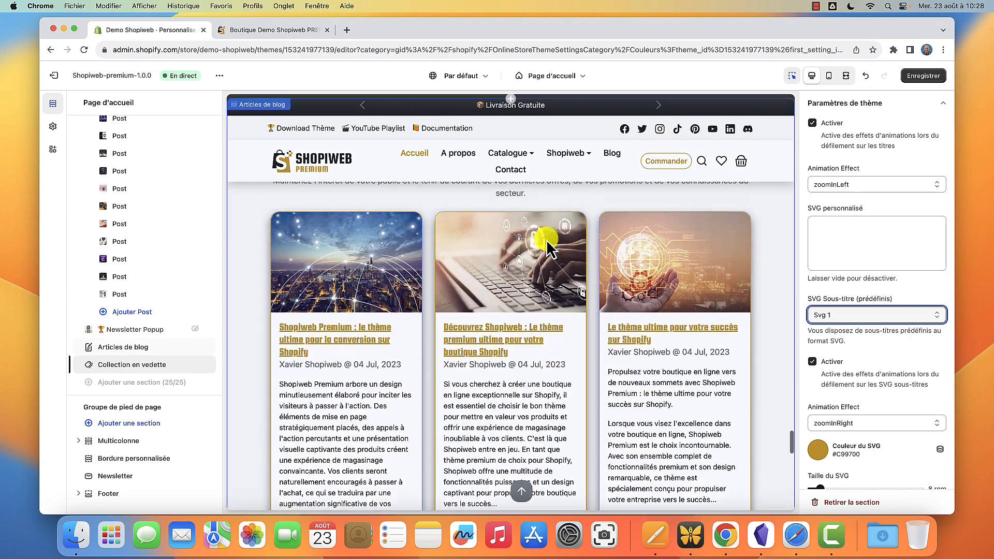
{"action": "scroll", "coordinate": [546, 239], "scroll_direction": "up", "scroll_amount": 6}
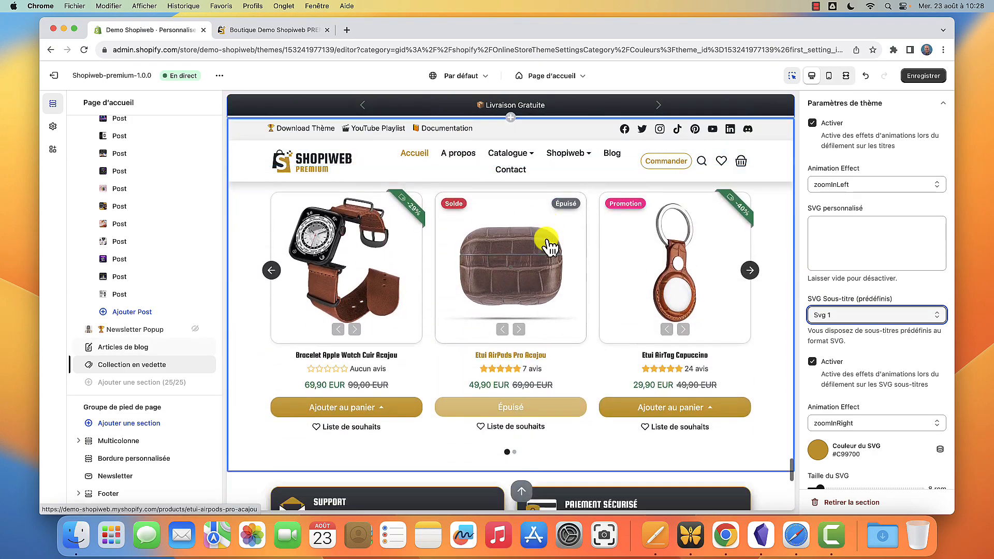
{"action": "scroll", "coordinate": [554, 251], "scroll_direction": "up", "scroll_amount": 5}
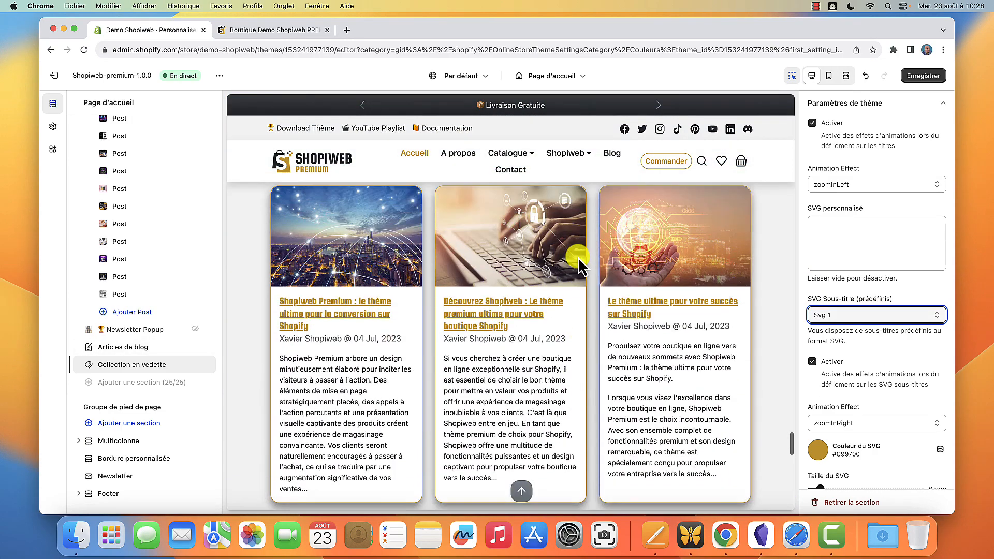
{"action": "scroll", "coordinate": [578, 256], "scroll_direction": "down", "scroll_amount": 10}
{"action": "scroll", "coordinate": [534, 415], "scroll_direction": "up", "scroll_amount": 10}
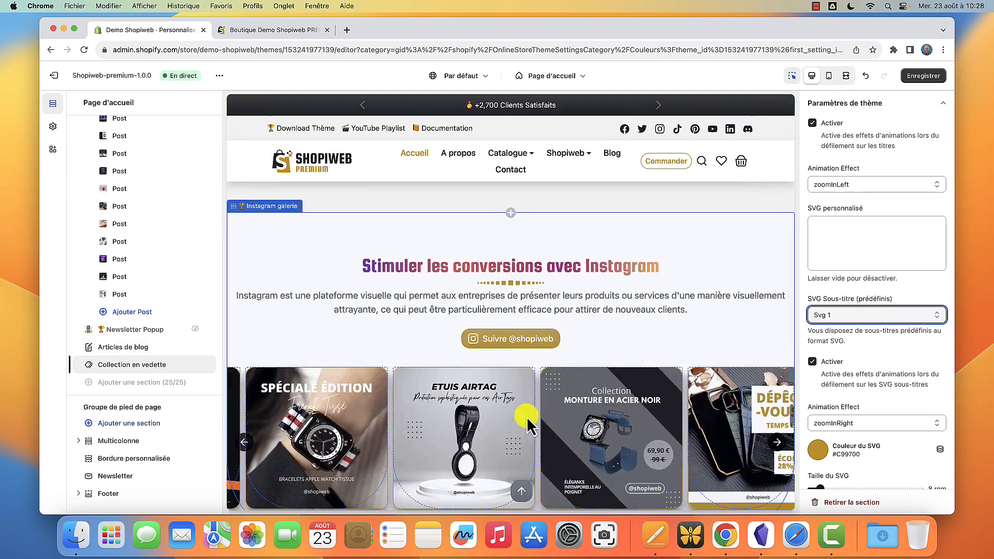
{"action": "scroll", "coordinate": [544, 408], "scroll_direction": "down", "scroll_amount": 5}
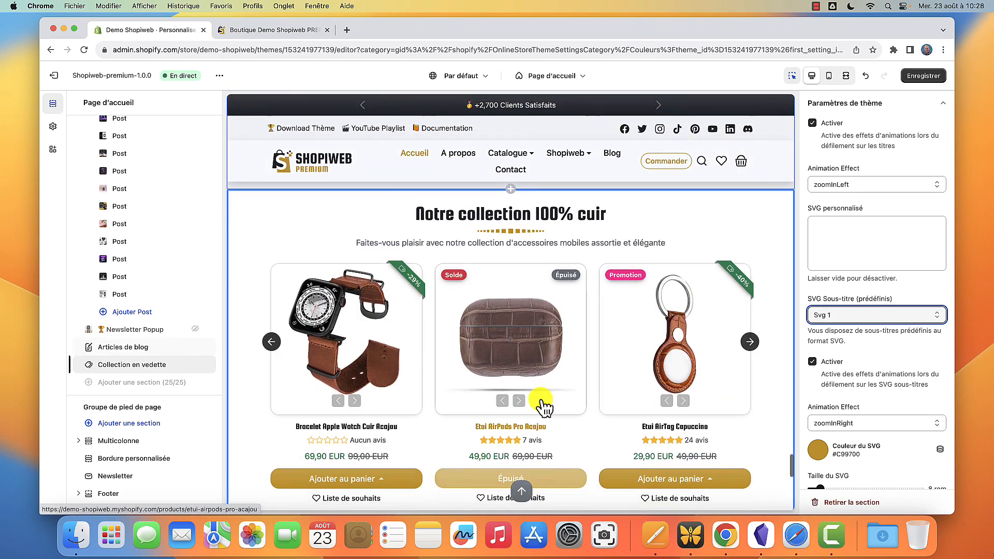
- Check the subtitle decoration of the collection and blog sections in the preview, and examine the predefined SVG Sous-titre choices
{"action": "scroll", "coordinate": [892, 350], "scroll_direction": "down", "scroll_amount": 3}
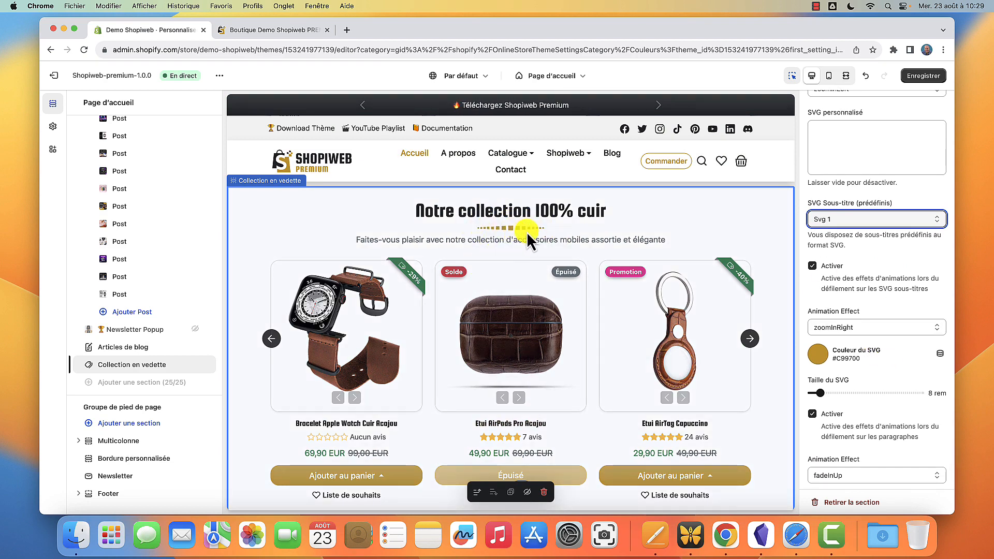
{"action": "scroll", "coordinate": [527, 232], "scroll_direction": "up", "scroll_amount": 10}
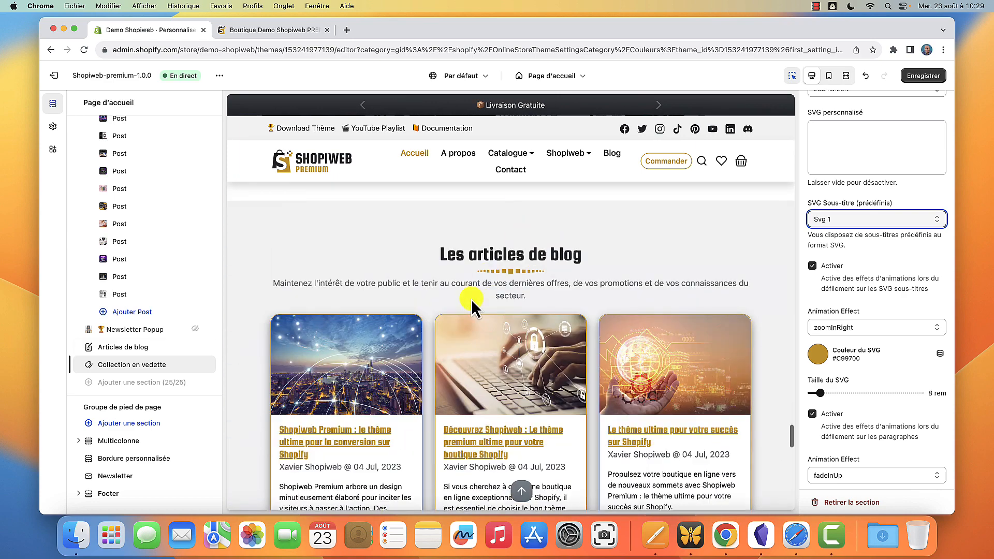
{"action": "scroll", "coordinate": [566, 287], "scroll_direction": "down", "scroll_amount": 10}
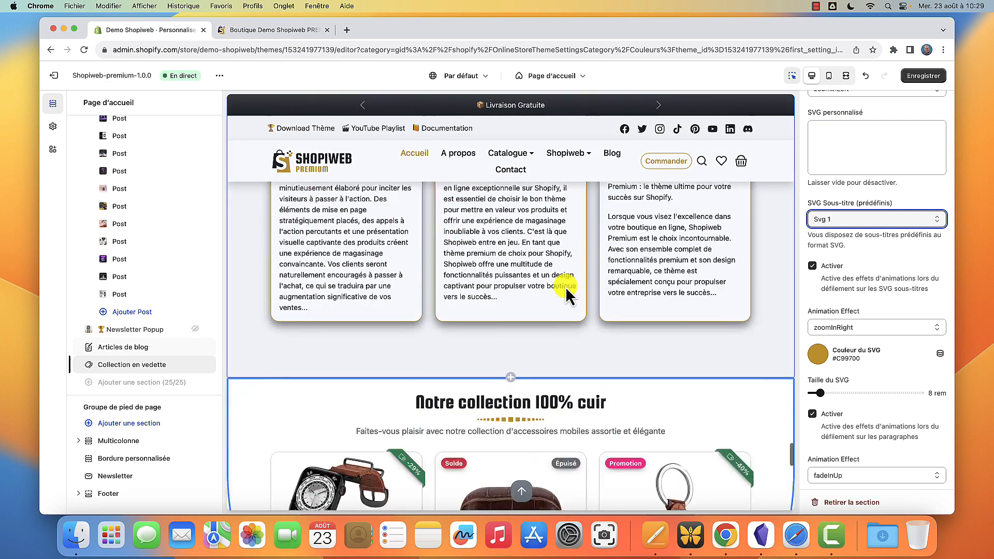
{"action": "scroll", "coordinate": [673, 309], "scroll_direction": "down", "scroll_amount": 3}
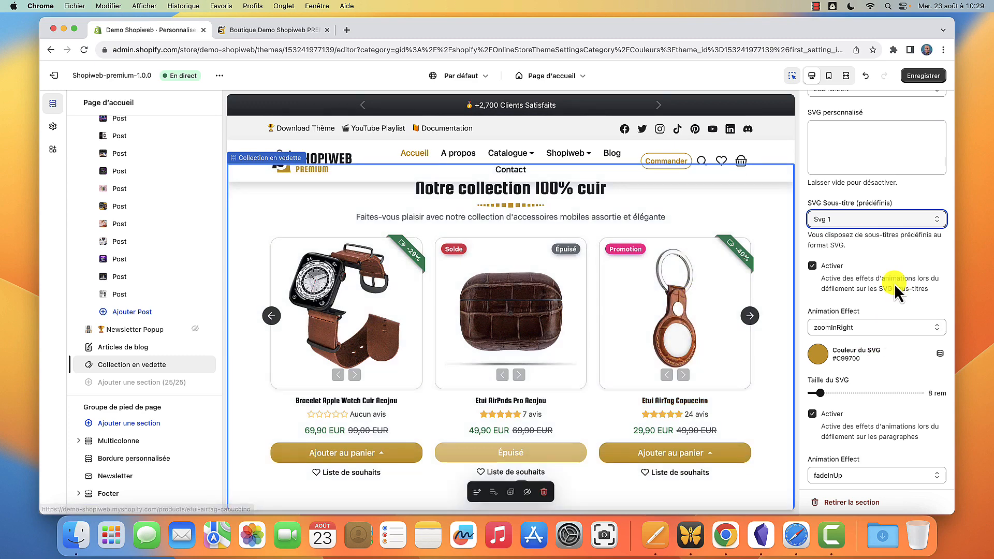
{"action": "scroll", "coordinate": [894, 284], "scroll_direction": "up", "scroll_amount": 2}
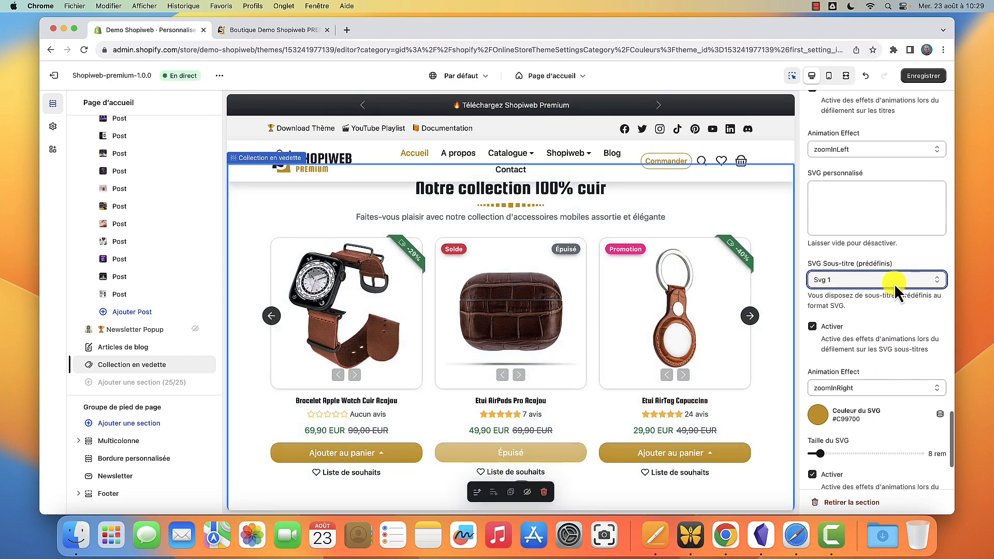
{"action": "left_click", "coordinate": [923, 286]}
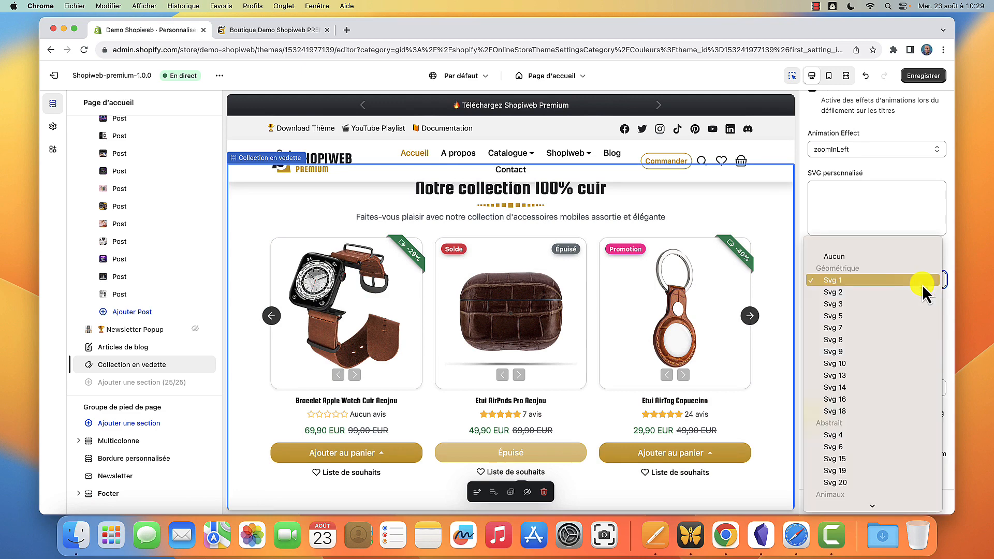
{"action": "left_click", "coordinate": [804, 225]}
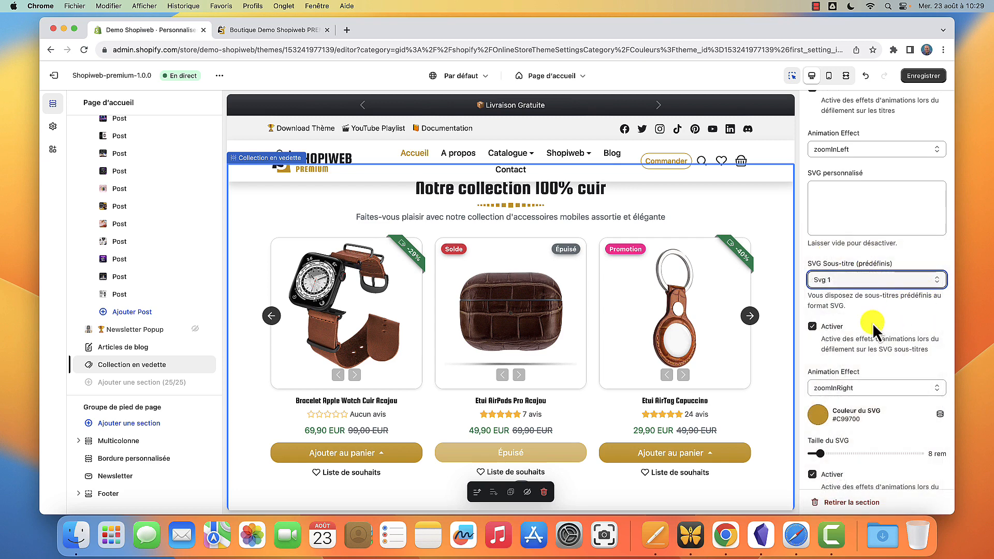
- Examine the SVG subtitle's Animation Effect choices, the SVG colour and size, the paragraph animation and the Liste de Souhaits options
{"action": "scroll", "coordinate": [874, 317], "scroll_direction": "down", "scroll_amount": 3}
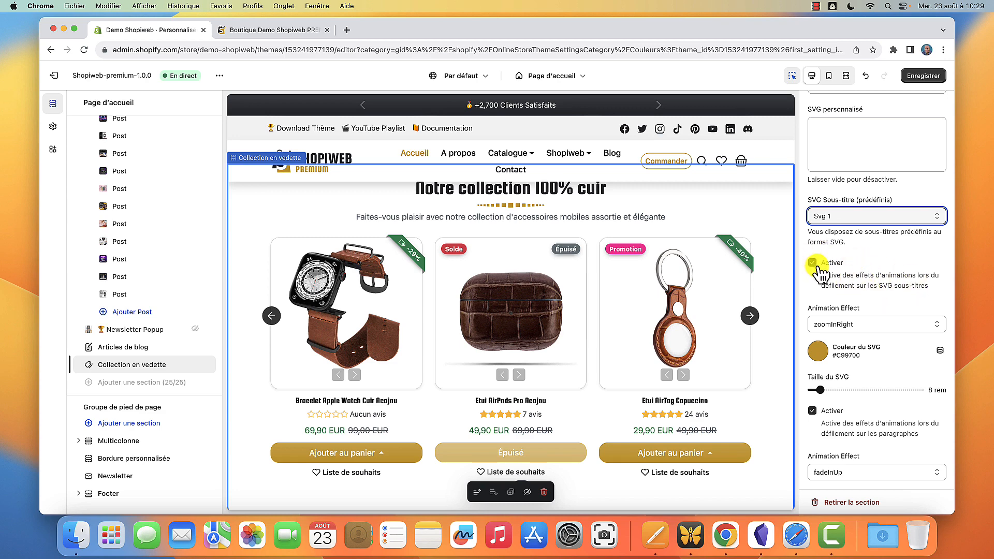
{"action": "scroll", "coordinate": [897, 321], "scroll_direction": "down", "scroll_amount": 2}
{"action": "left_click", "coordinate": [898, 289]}
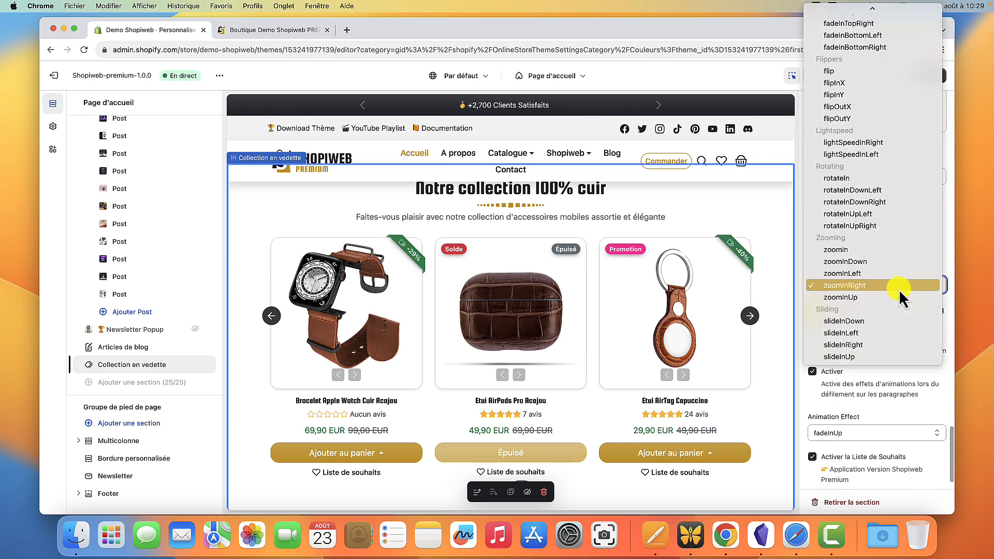
{"action": "left_click", "coordinate": [797, 298]}
{"action": "scroll", "coordinate": [874, 331], "scroll_direction": "down", "scroll_amount": 2}
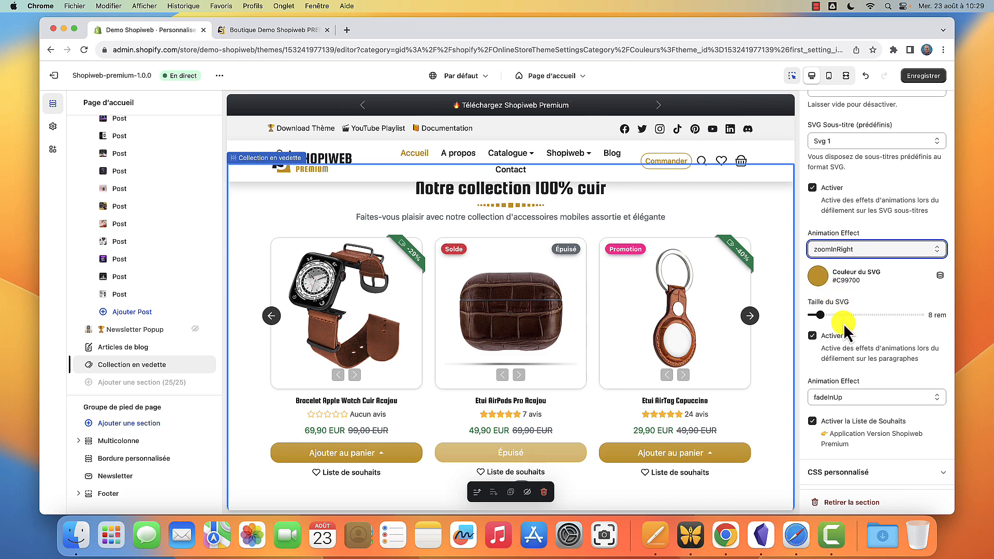
{"action": "scroll", "coordinate": [849, 329], "scroll_direction": "down", "scroll_amount": 1}
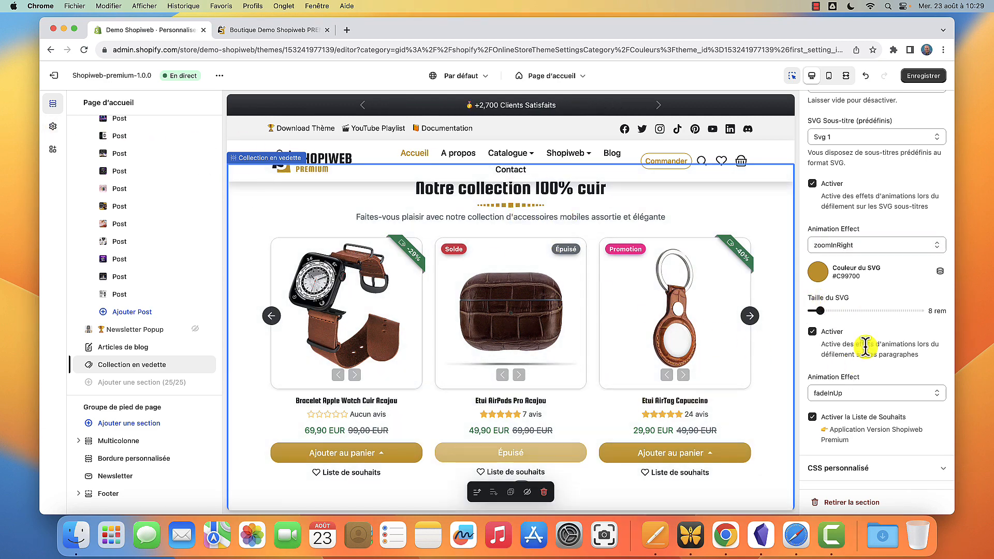
- Collapse Paramètres de thème, then expand CSS personnalisé to examine the section's custom style field and collapse it again
{"action": "scroll", "coordinate": [892, 338], "scroll_direction": "up", "scroll_amount": 10}
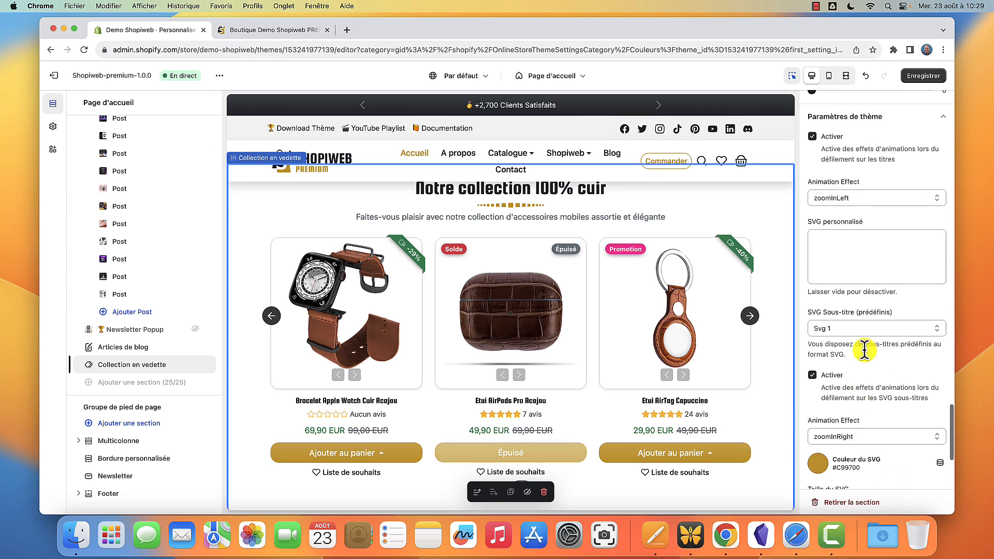
{"action": "left_click", "coordinate": [943, 249]}
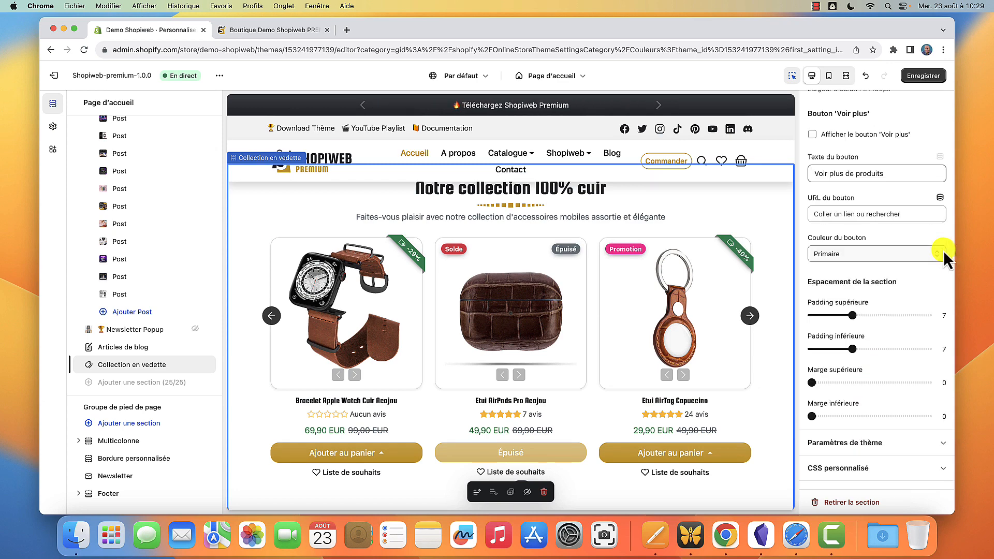
{"action": "left_click", "coordinate": [942, 469]}
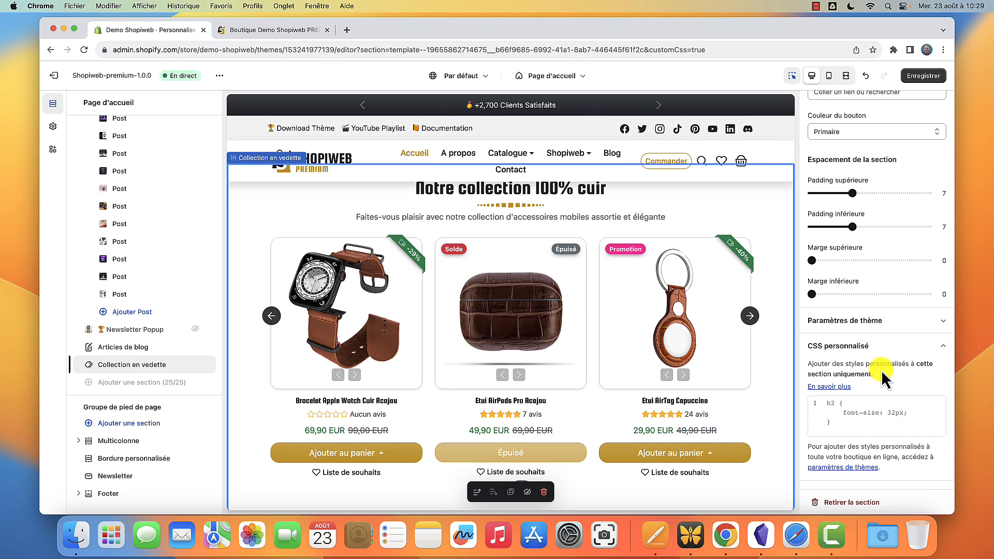
{"action": "left_click", "coordinate": [941, 353]}
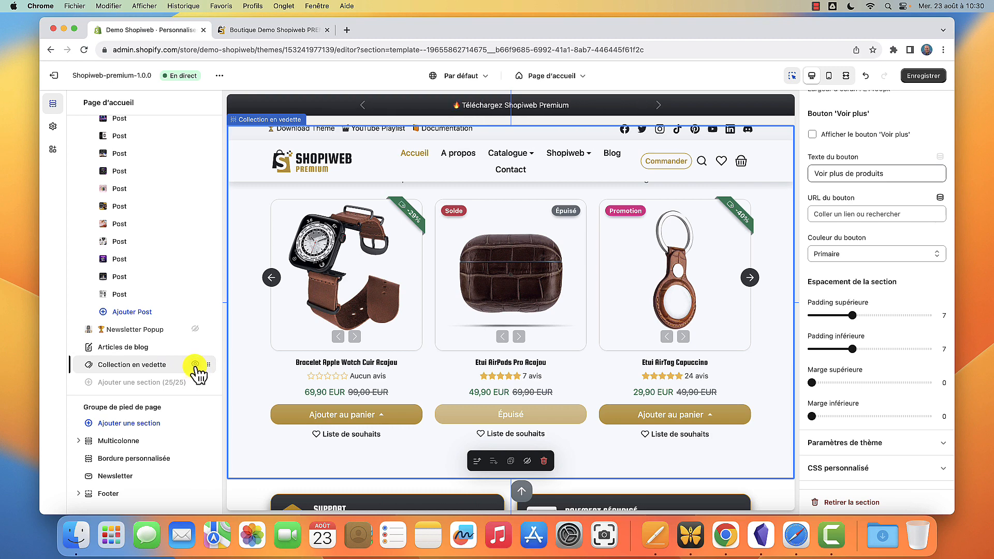
- Hide the Collection en vedette section on the home page and show it again
{"action": "left_click", "coordinate": [195, 364]}
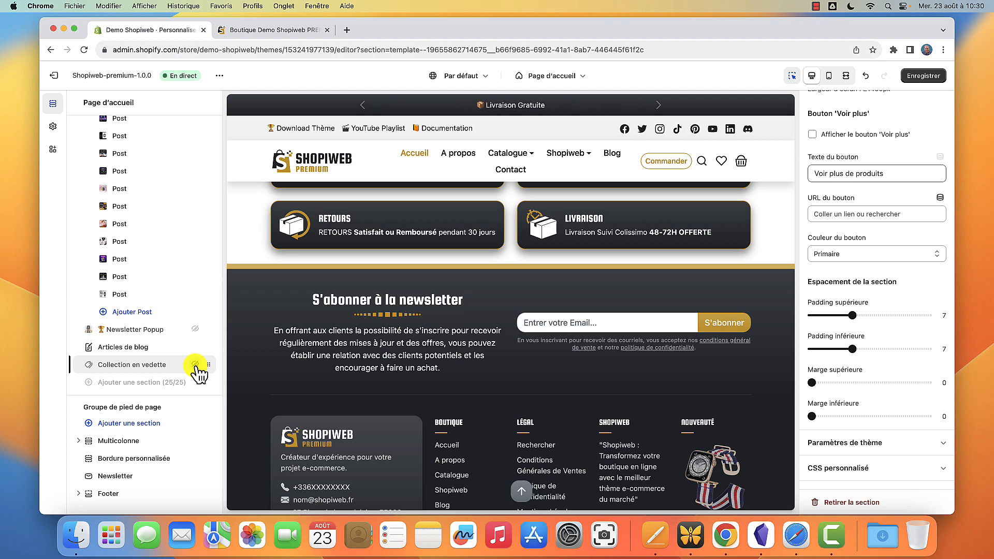
{"action": "left_click", "coordinate": [196, 364]}
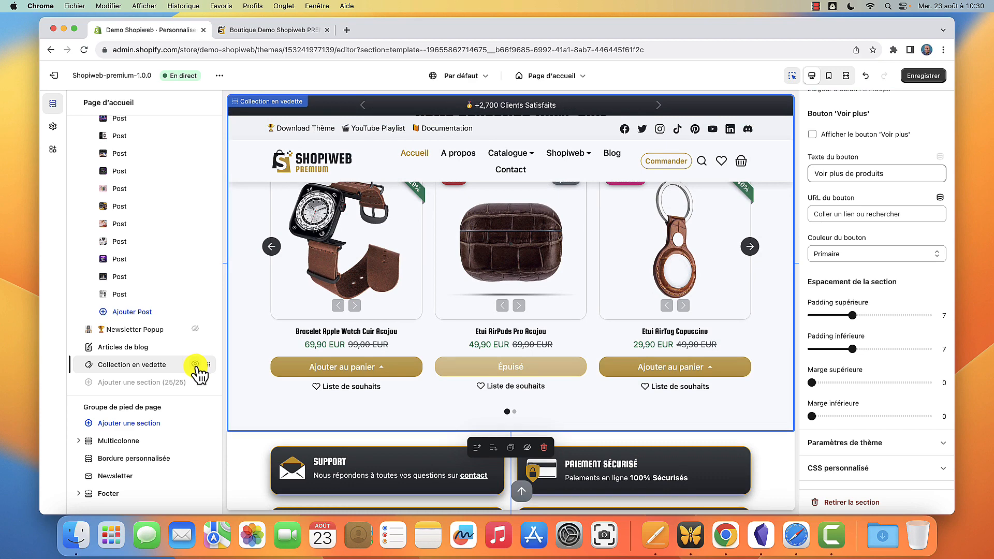
- Move the Collection en vedette section between Diaporama and Texte/Logo défilant, and check its new place in the preview
{"action": "left_click_drag", "start_coordinate": [212, 372], "coordinate": [162, 415]}
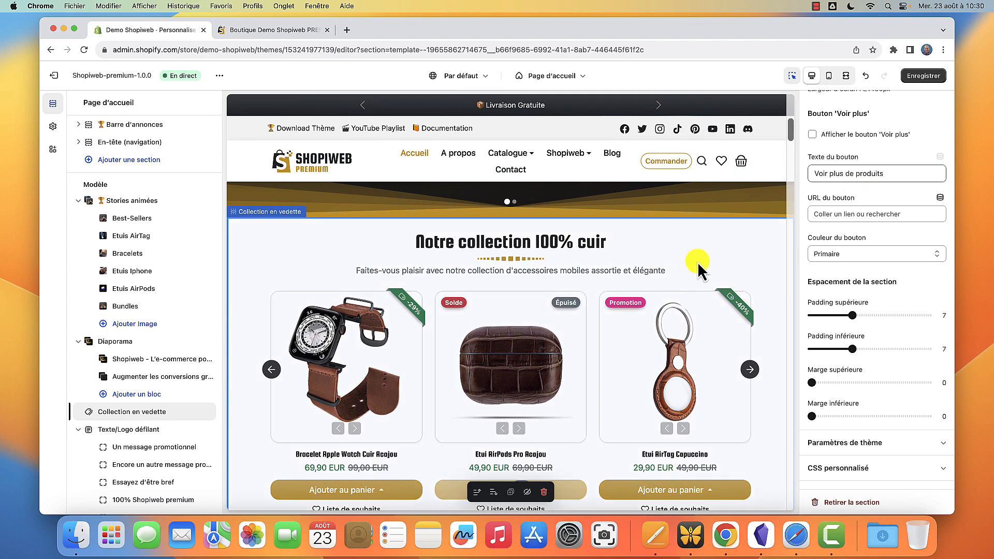
{"action": "scroll", "coordinate": [677, 275], "scroll_direction": "down", "scroll_amount": 1}
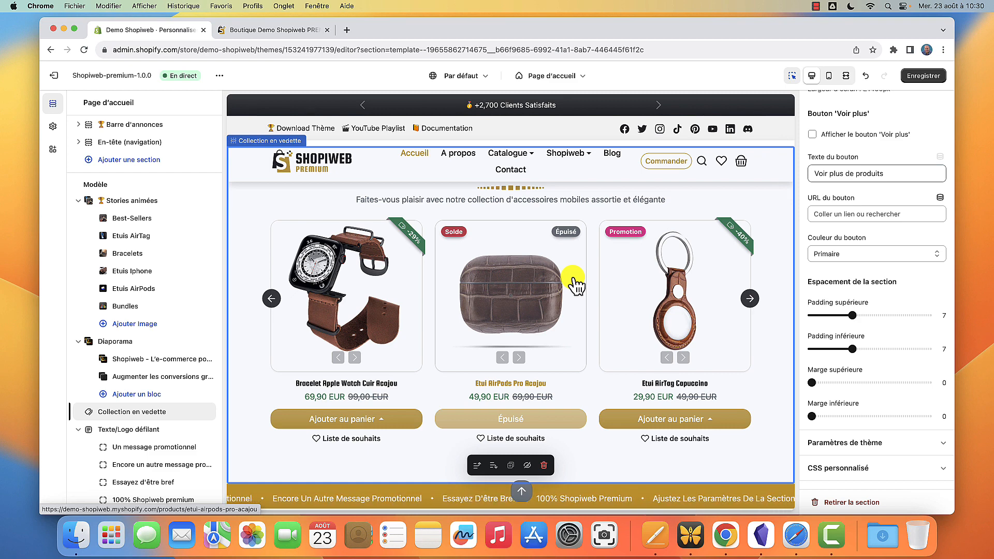
{"action": "scroll", "coordinate": [575, 285], "scroll_direction": "up", "scroll_amount": 1}
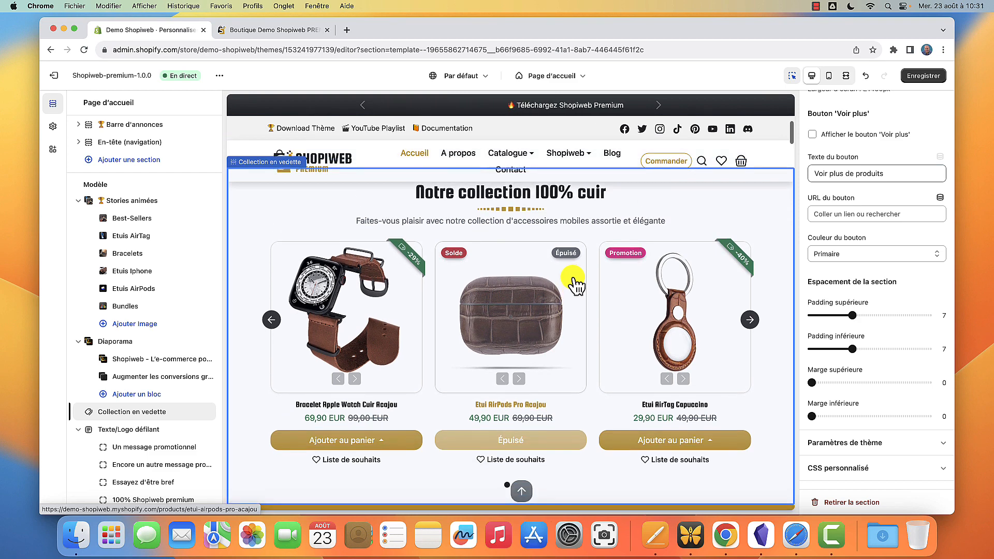